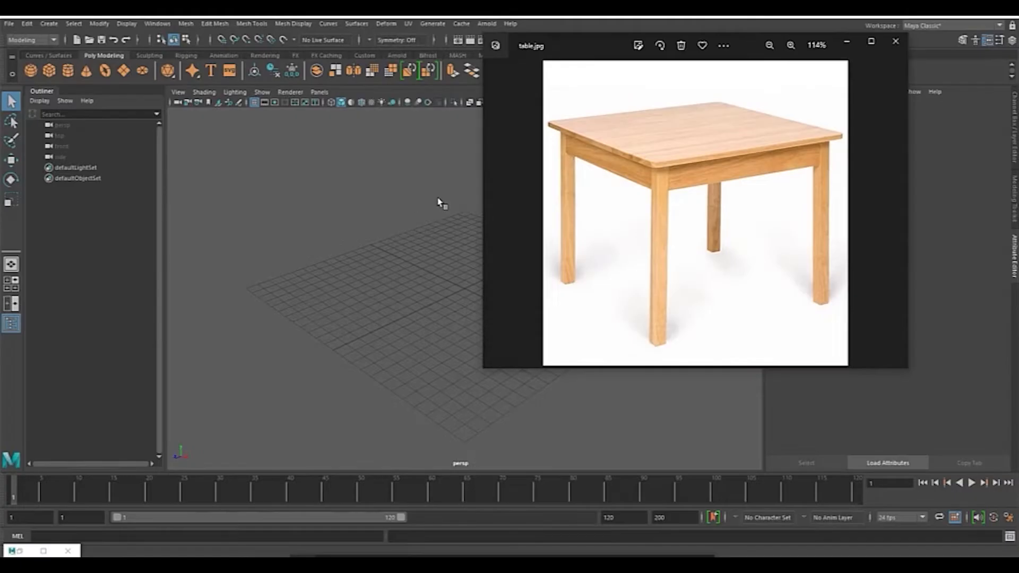
# Step: Arrange and zoom the table.jpg reference photo window beside the Maya viewport for modeling reference
pyautogui.keyDown('alt'); pyautogui.moveTo(442, 206); pyautogui.dragTo(422, 227); pyautogui.keyUp('alt')
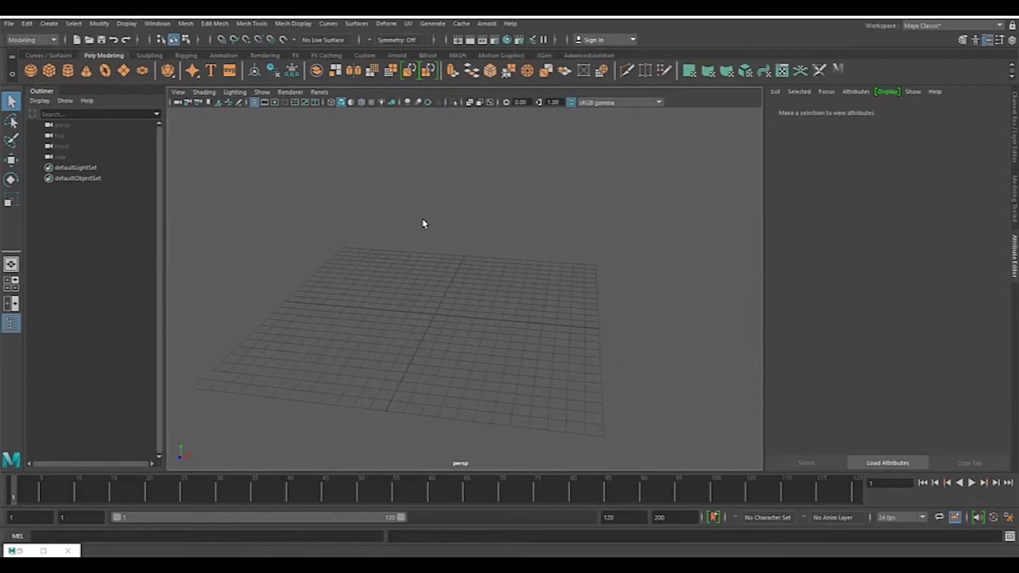
pyautogui.hotkey('alt', 'Tab')
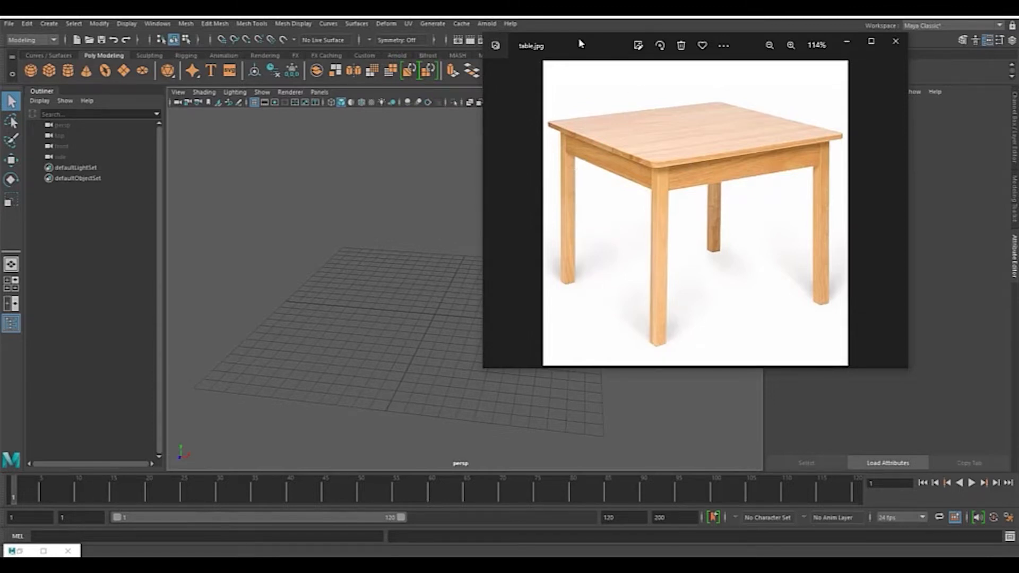
pyautogui.moveTo(578, 45); pyautogui.dragTo(539, 42)
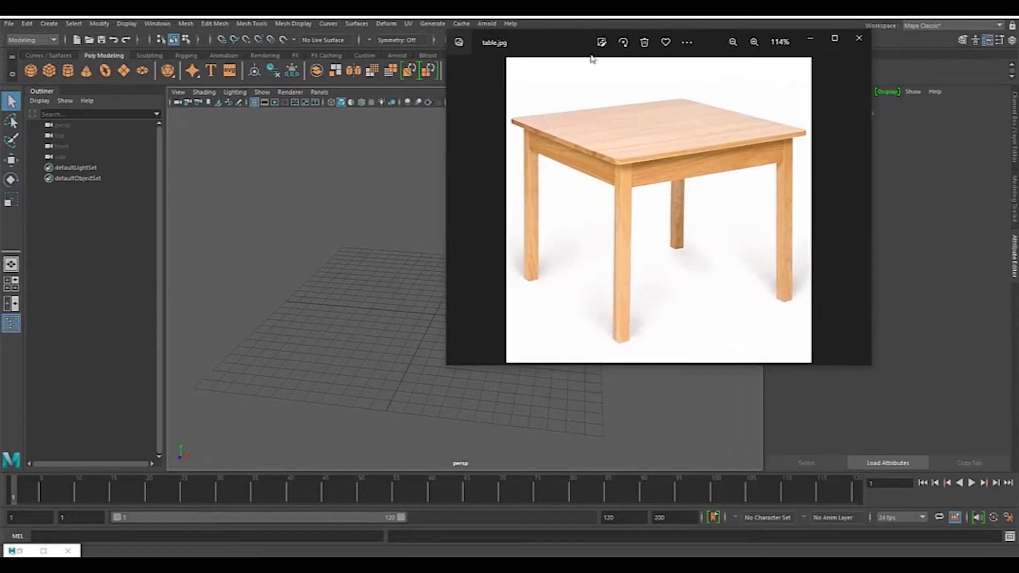
pyautogui.scroll(-2, 731, 213)
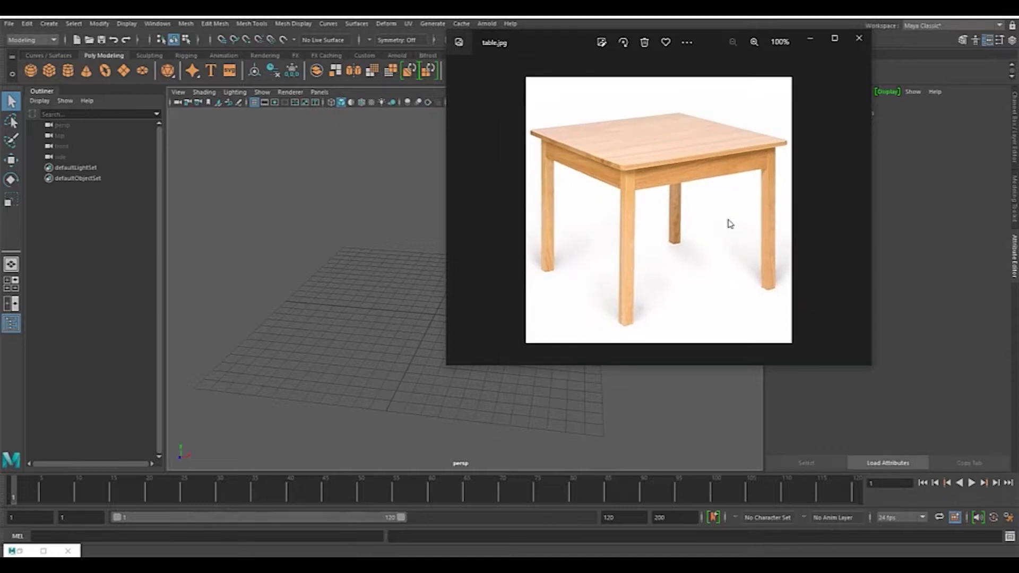
pyautogui.scroll(1, 731, 224)
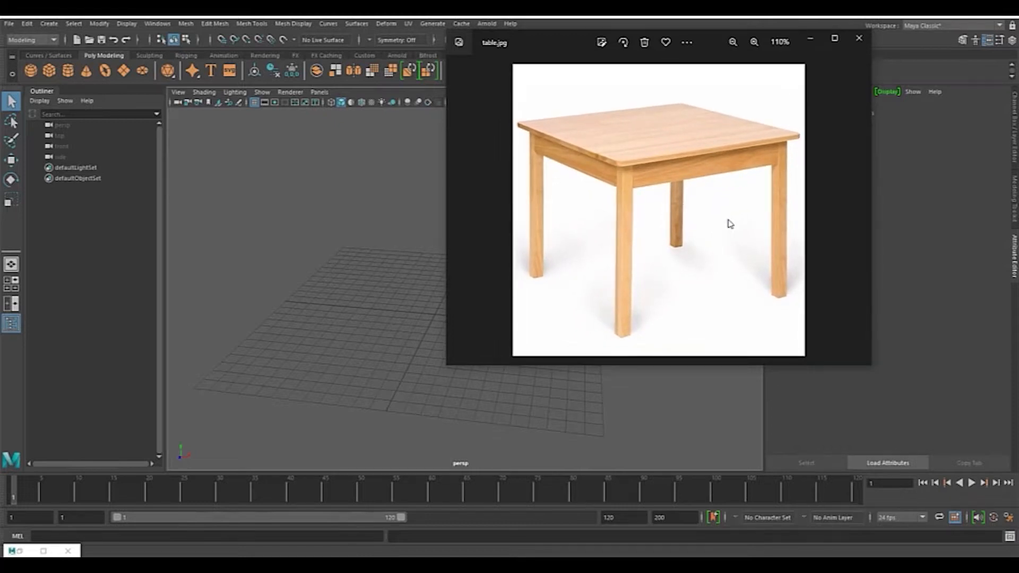
pyautogui.scroll(1, 772, 166)
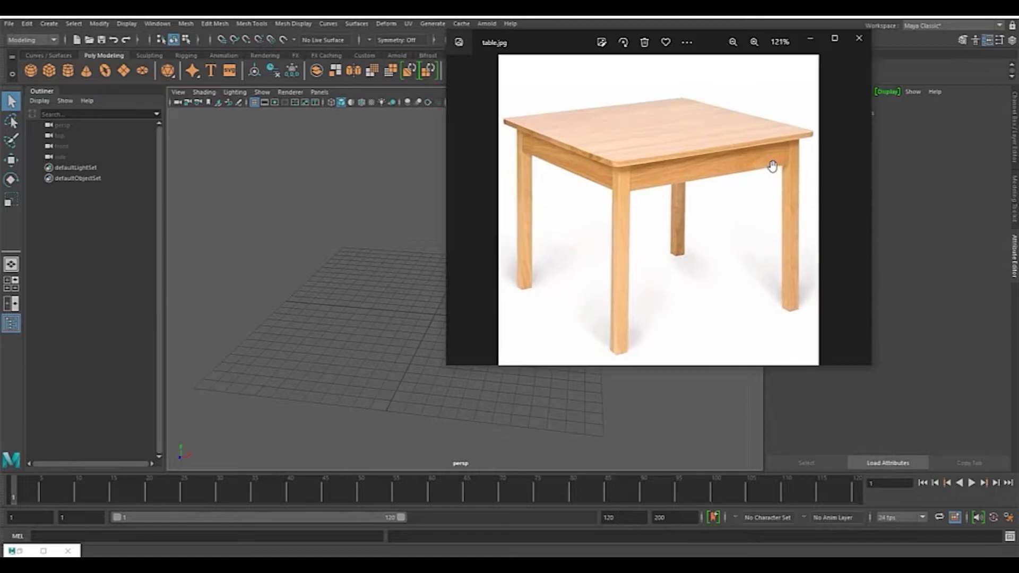
pyautogui.scroll(3, 773, 167)
pyautogui.scroll(-2, 772, 166)
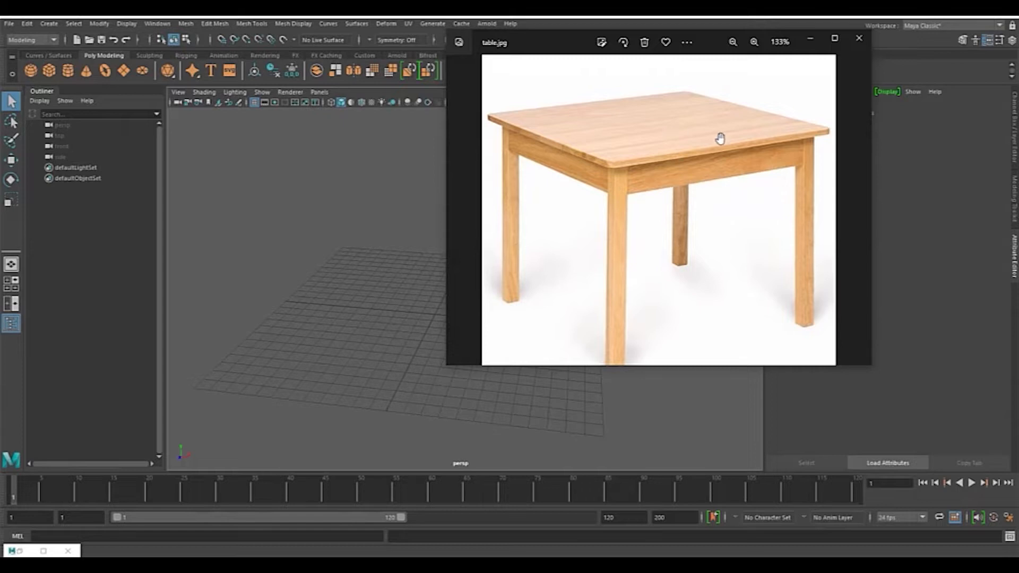
pyautogui.moveTo(545, 44); pyautogui.dragTo(625, 53)
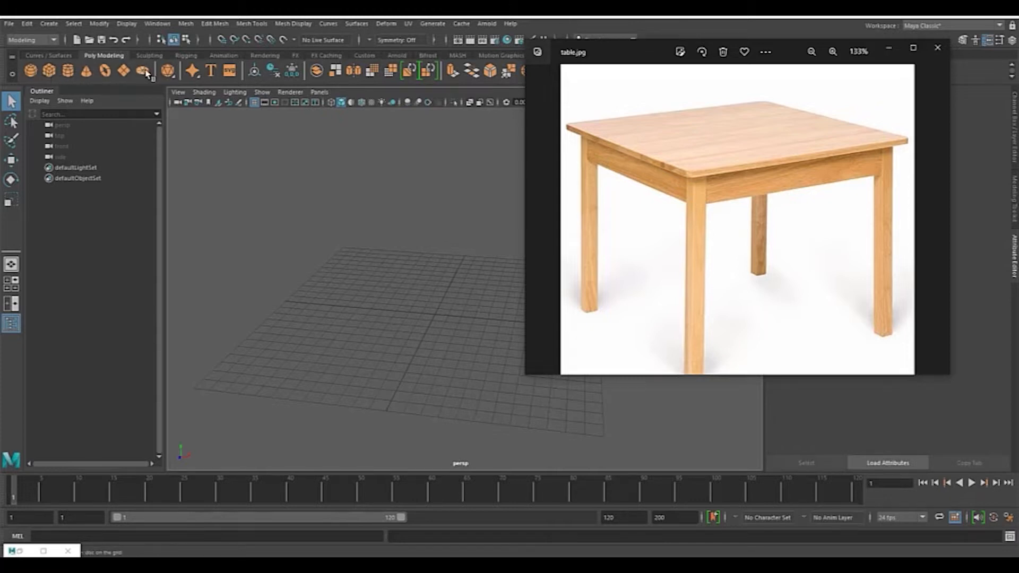
# Step: Create a polygon cube at the grid origin and zoom the view toward it
pyautogui.click(48, 74)
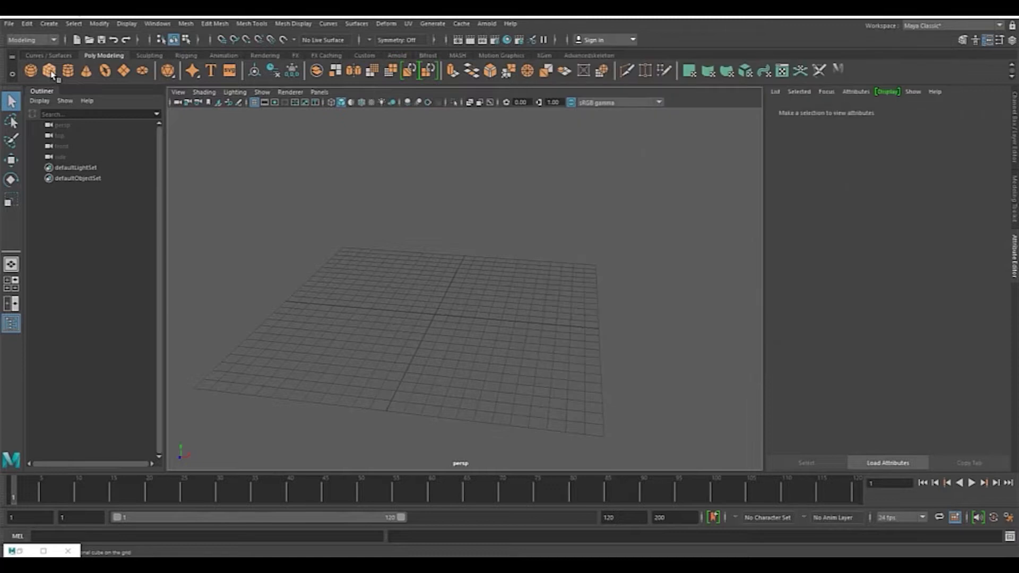
pyautogui.scroll(5, 481, 320)
pyautogui.keyDown('alt'); pyautogui.moveTo(455, 337); pyautogui.dragTo(533, 214, button='middle'); pyautogui.keyUp('alt')
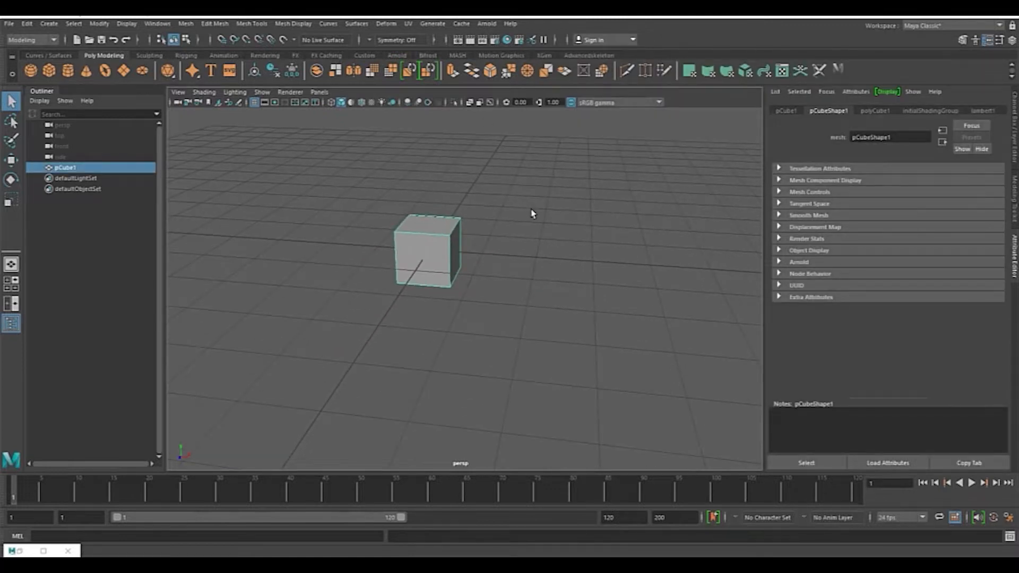
# Step: Orbit the perspective view around the cube and toggle between the four-view layout and single view
pyautogui.keyDown('alt'); pyautogui.moveTo(542, 189); pyautogui.dragTo(379, 170); pyautogui.keyUp('alt')
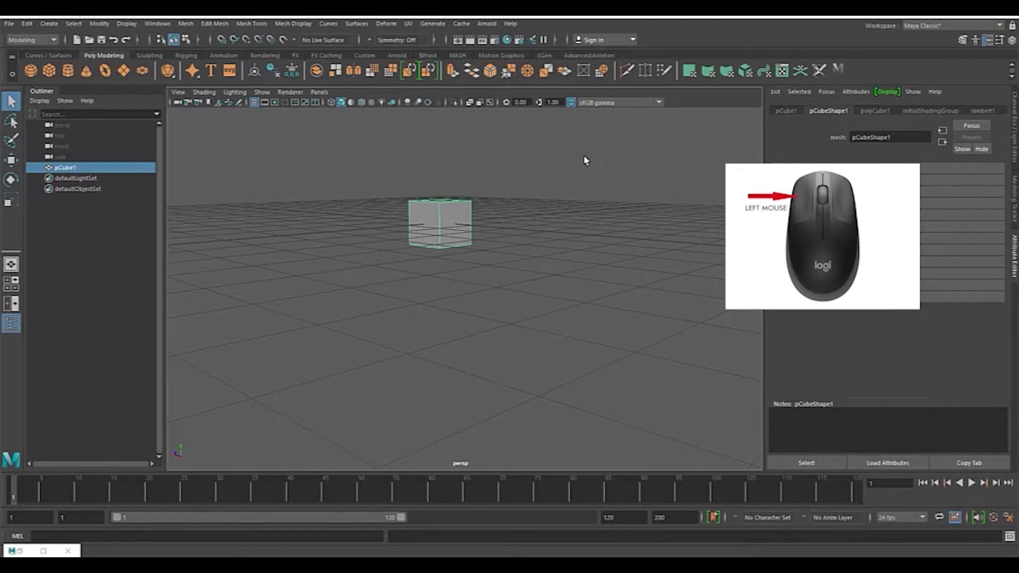
pyautogui.keyDown('alt'); pyautogui.moveTo(584, 157); pyautogui.dragTo(584, 157); pyautogui.keyUp('alt')
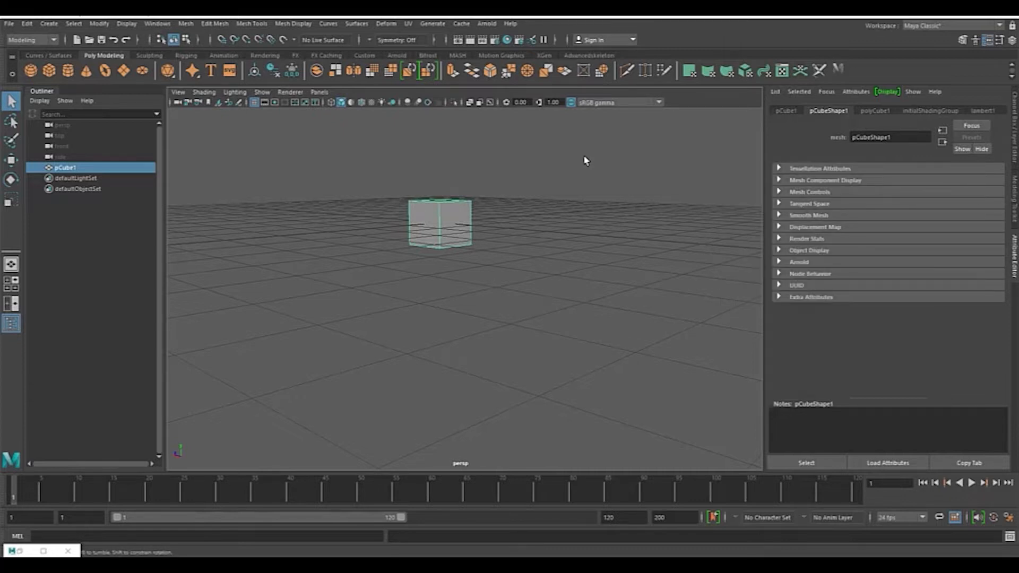
pyautogui.keyDown('alt'); pyautogui.moveTo(584, 159); pyautogui.dragTo(685, 152); pyautogui.keyUp('alt')
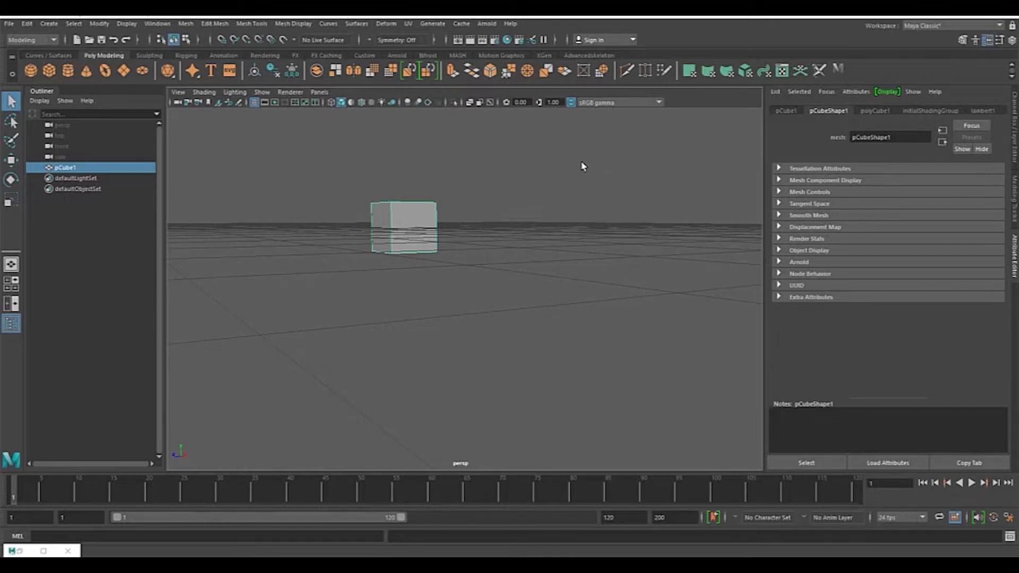
pyautogui.press('space')
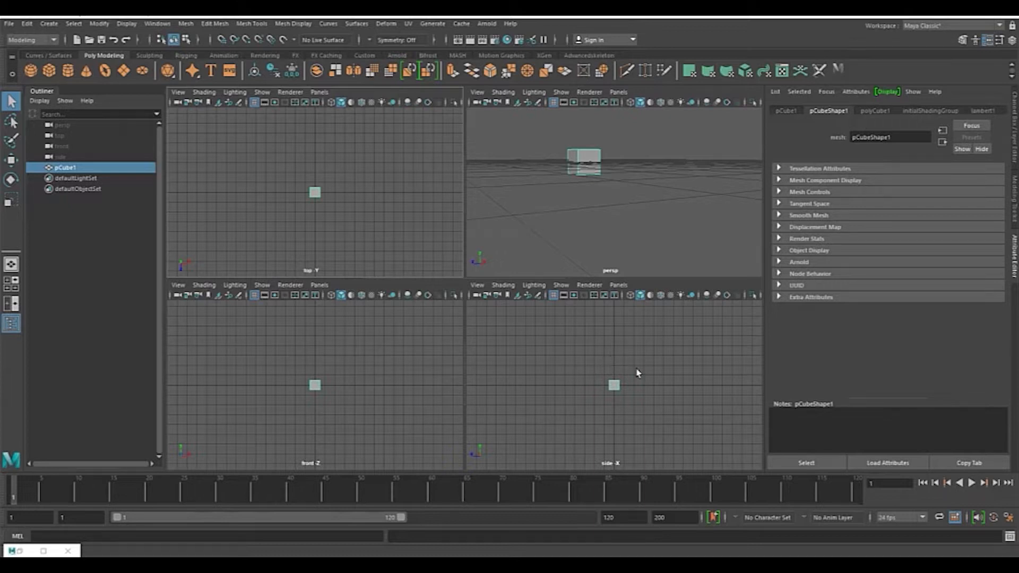
pyautogui.press('space')
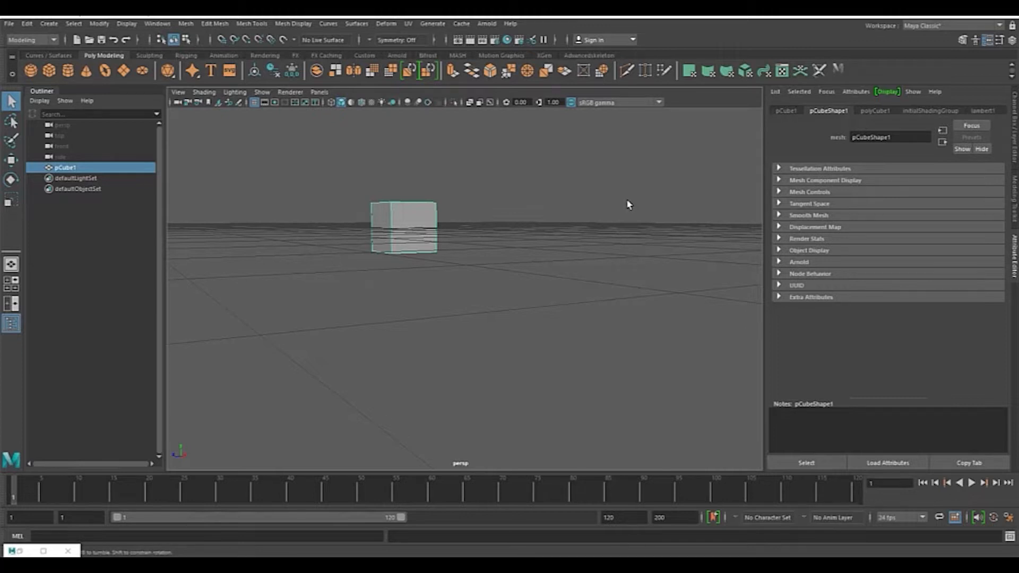
pyautogui.keyDown('alt'); pyautogui.moveTo(628, 205); pyautogui.dragTo(543, 214); pyautogui.keyUp('alt')
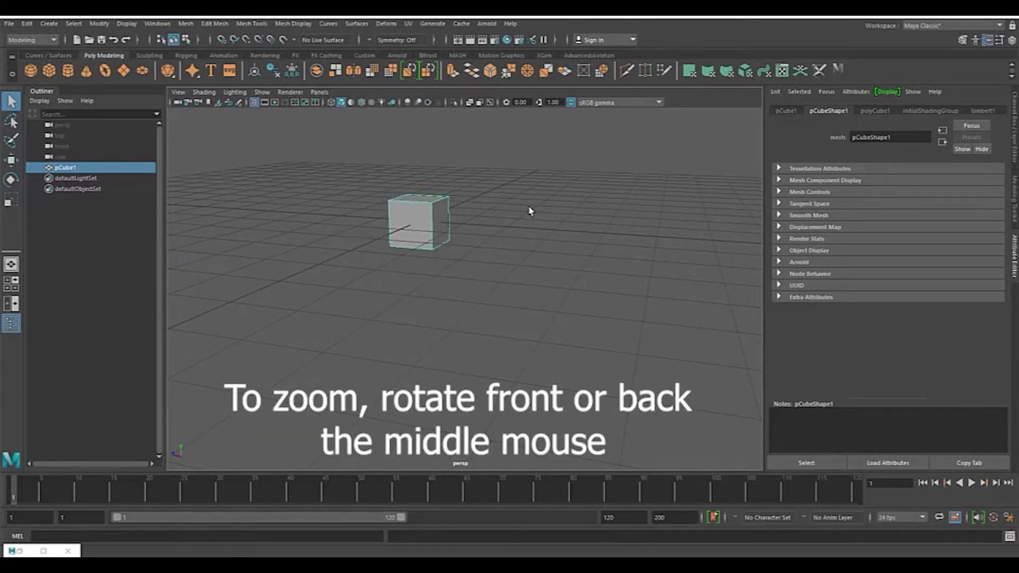
# Step: Zoom in and out and pan the perspective view around the cube to practise navigation
pyautogui.scroll(10, 528, 207)
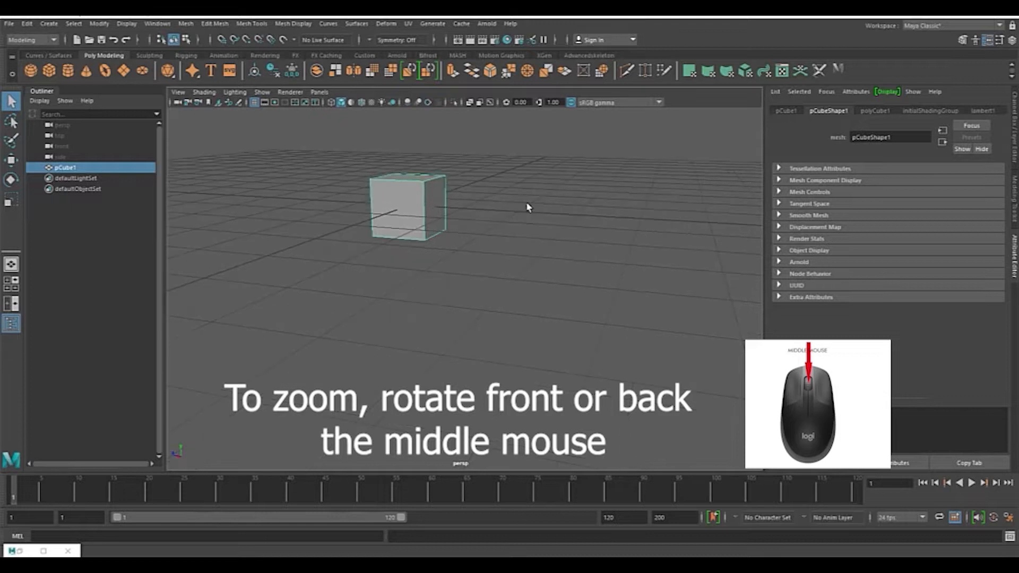
pyautogui.scroll(-10, 528, 207)
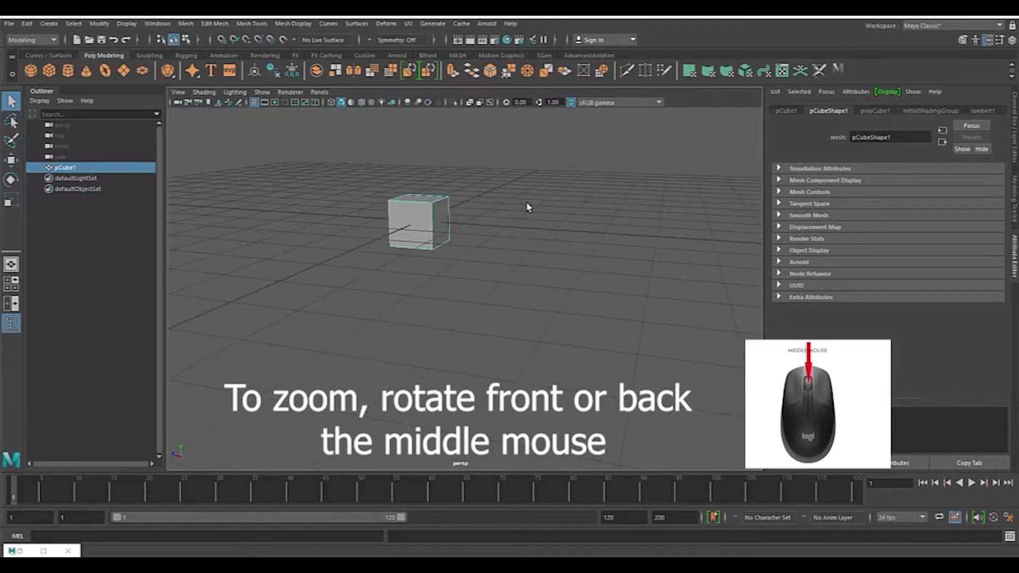
pyautogui.scroll(4, 528, 207)
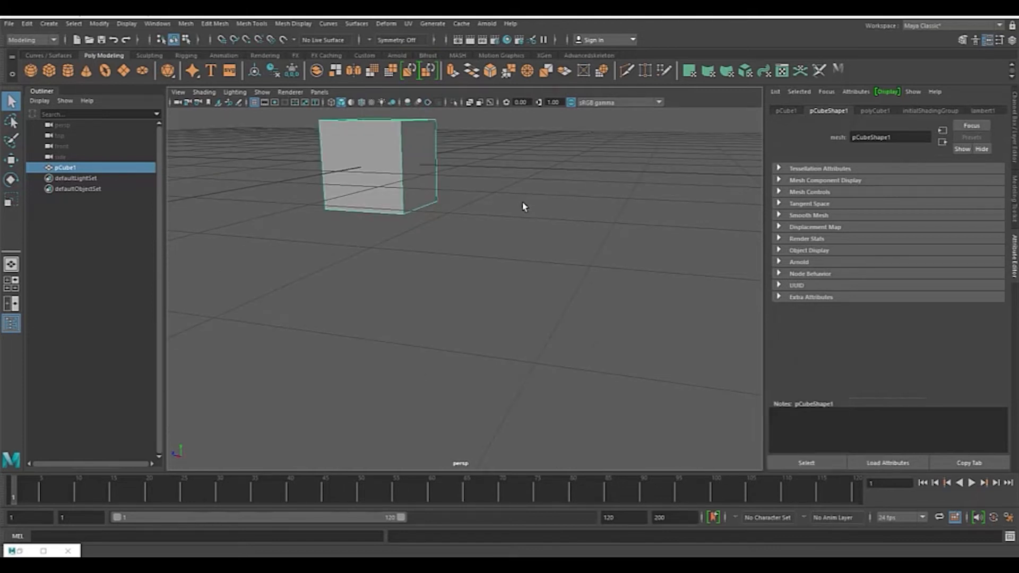
pyautogui.scroll(5, 524, 207)
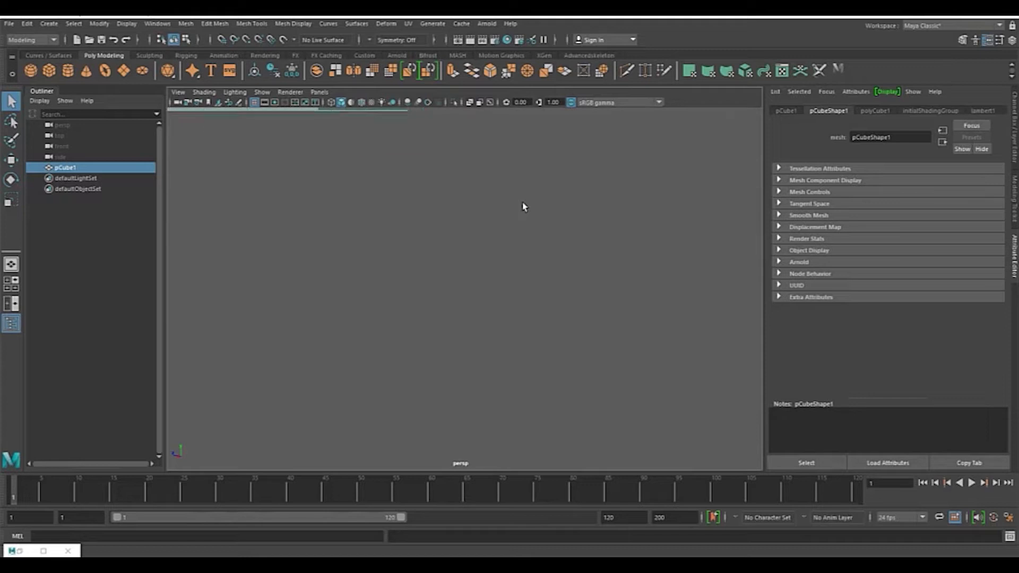
pyautogui.scroll(-8, 521, 220)
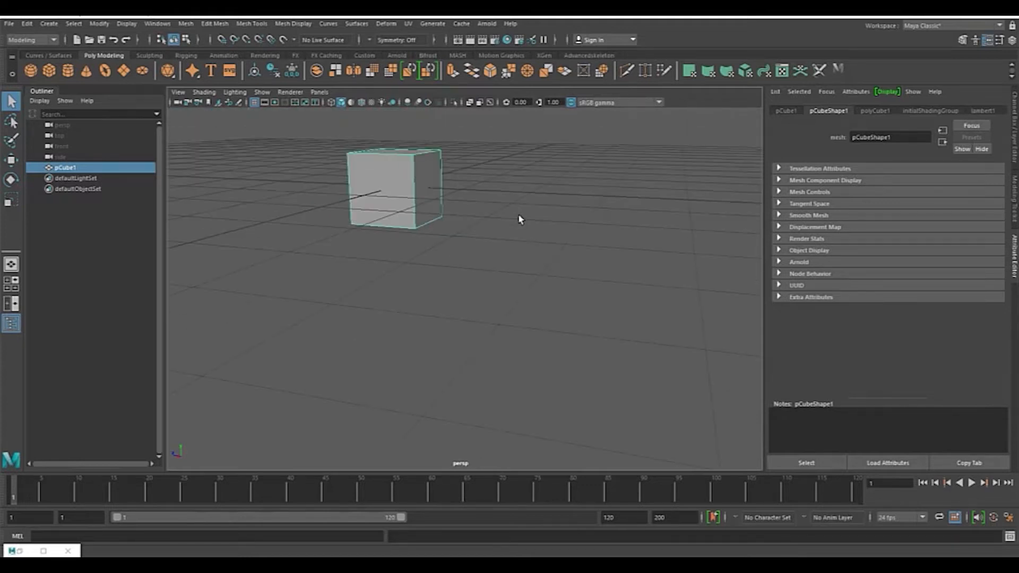
pyautogui.keyDown('alt'); pyautogui.moveTo(523, 197); pyautogui.dragTo(548, 174, button='middle'); pyautogui.keyUp('alt')
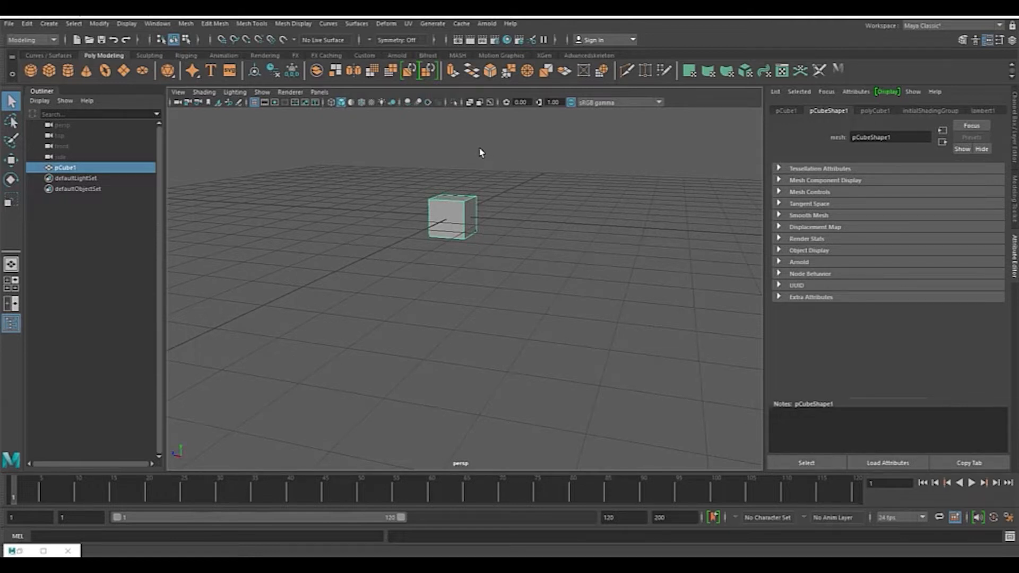
pyautogui.keyDown('alt'); pyautogui.moveTo(492, 151); pyautogui.dragTo(346, 162, button='middle'); pyautogui.keyUp('alt')
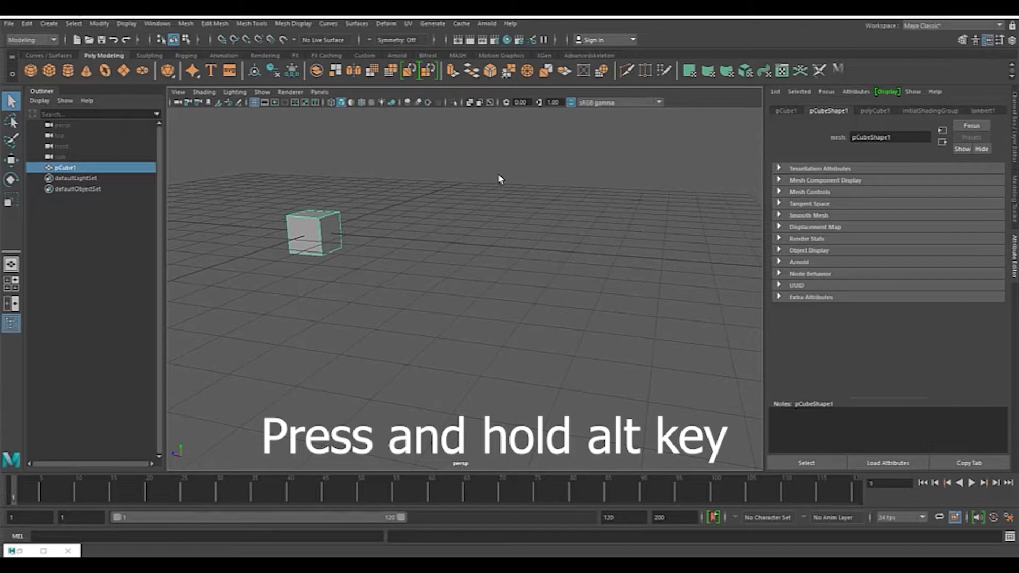
pyautogui.press('alt')
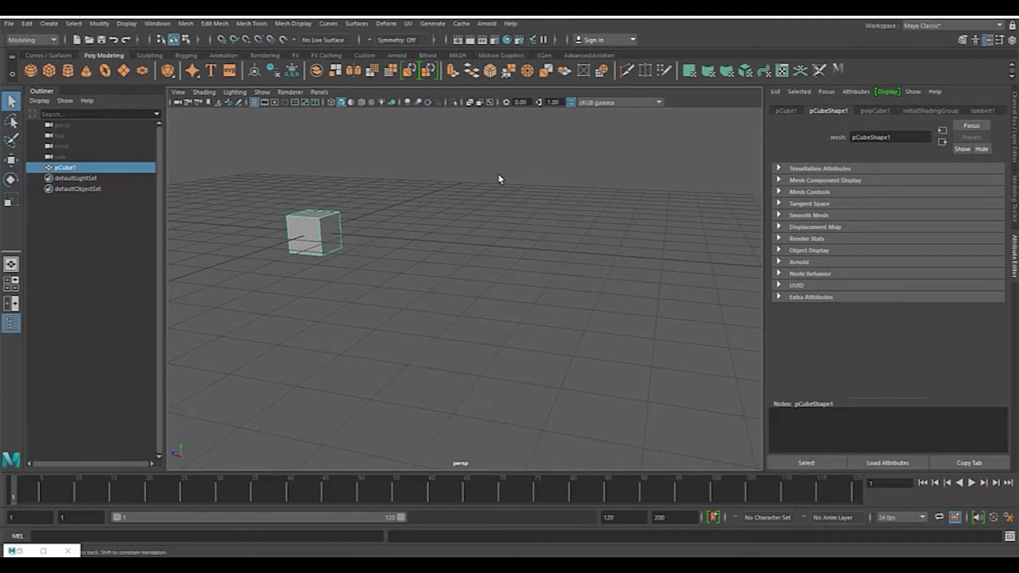
pyautogui.keyDown('alt'); pyautogui.moveTo(499, 179); pyautogui.dragTo(621, 176, button='middle'); pyautogui.keyUp('alt')
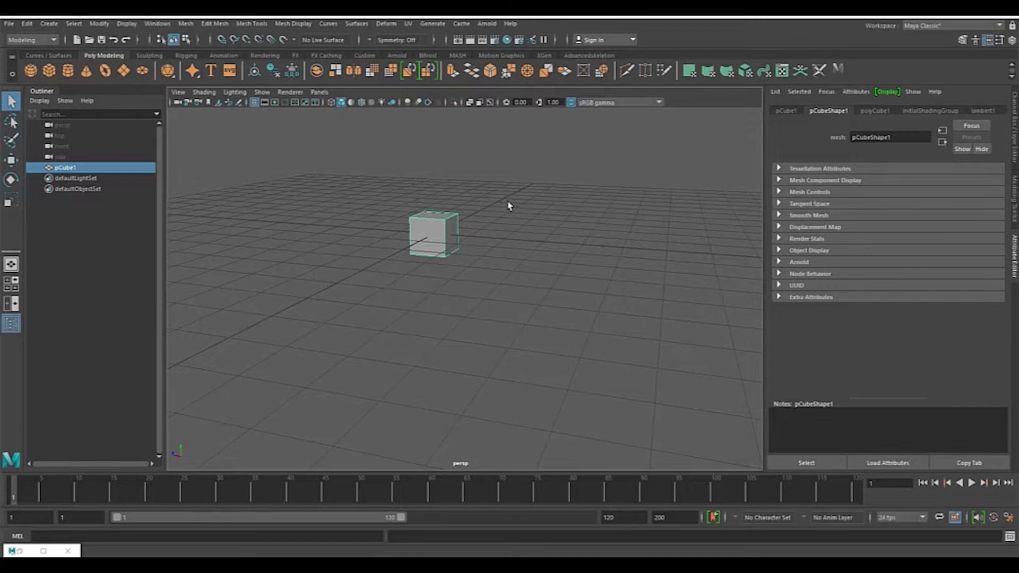
pyautogui.scroll(5, 550, 286)
pyautogui.keyDown('alt'); pyautogui.moveTo(533, 260); pyautogui.dragTo(579, 237); pyautogui.keyUp('alt')
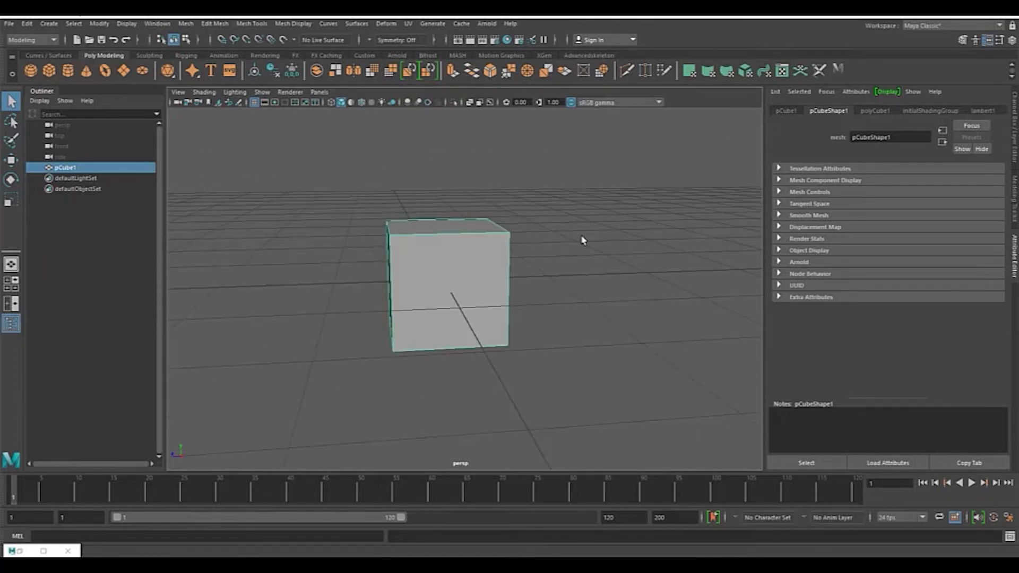
# Step: Switch to the top view and stretch the cube wider along the X axis with the Scale tool
pyautogui.hotkey('alt', 'Tab')
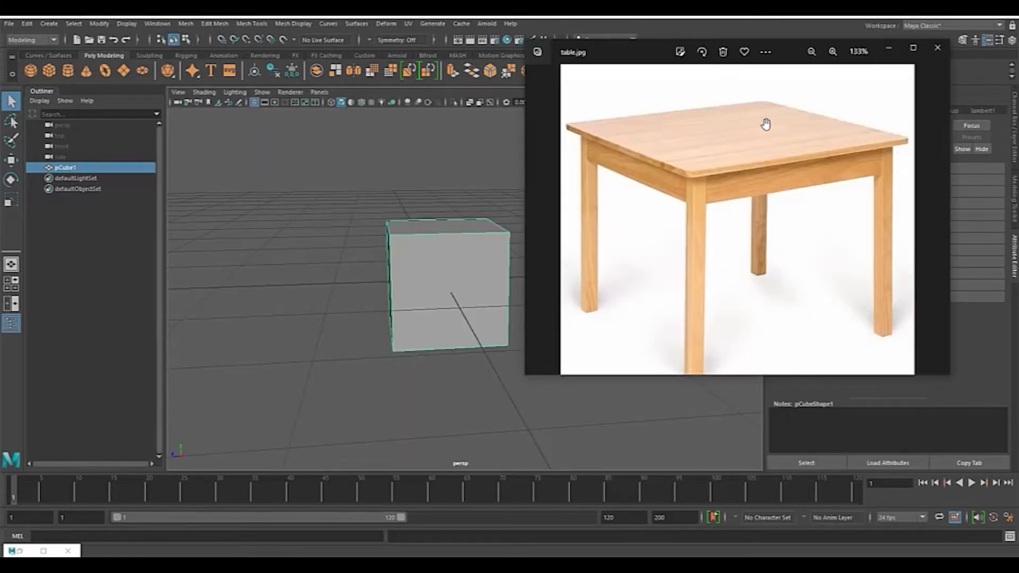
pyautogui.click(520, 219)
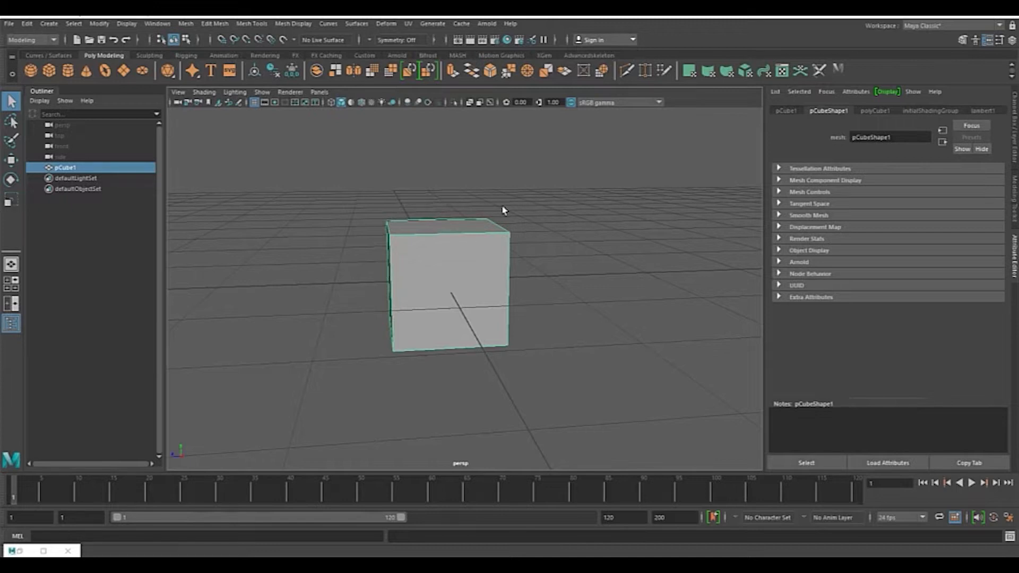
pyautogui.press('space')
pyautogui.press('space')
pyautogui.scroll(10, 501, 229)
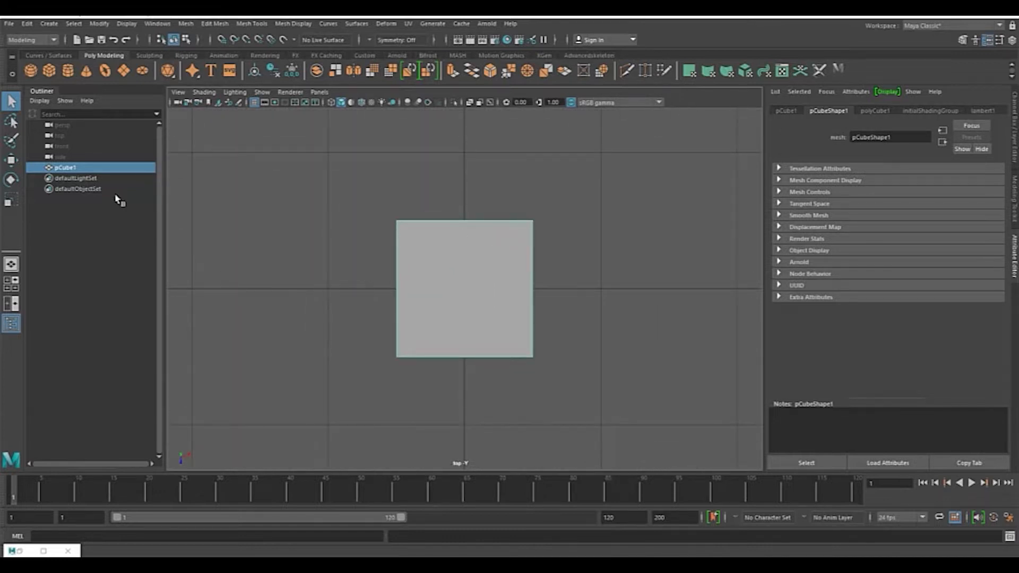
pyautogui.click(9, 202)
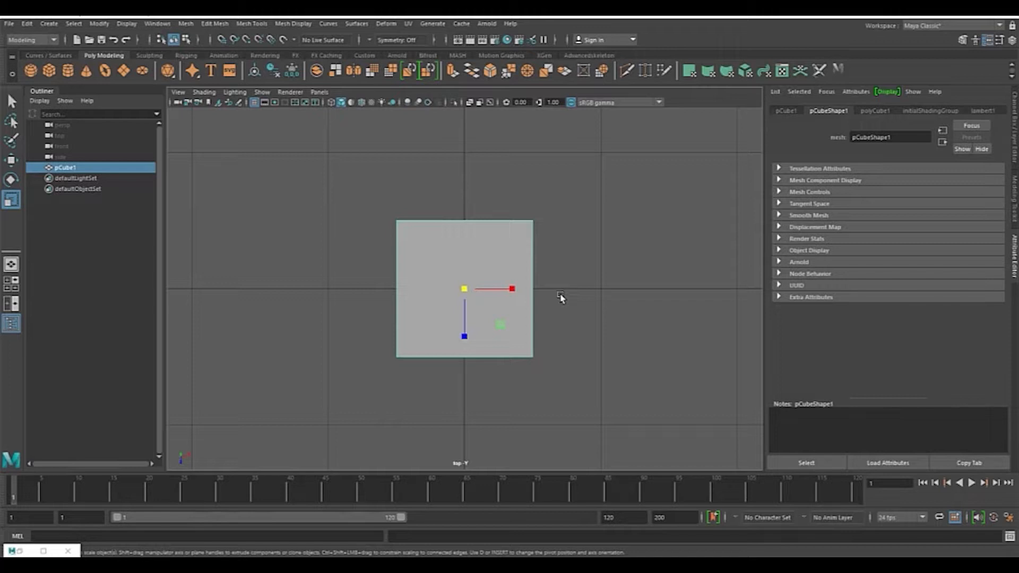
pyautogui.scroll(3, 562, 298)
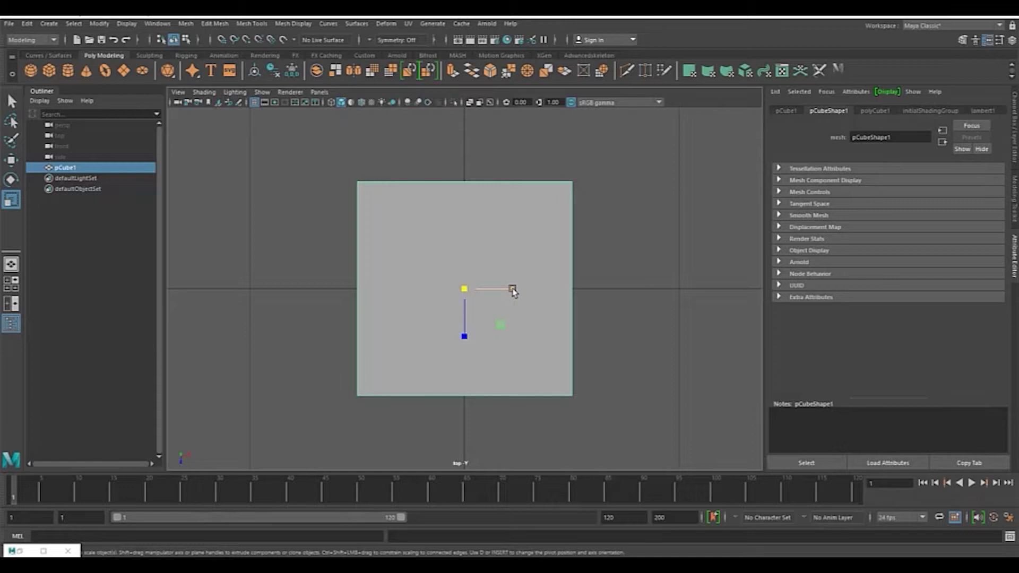
pyautogui.moveTo(513, 290); pyautogui.dragTo(559, 297)
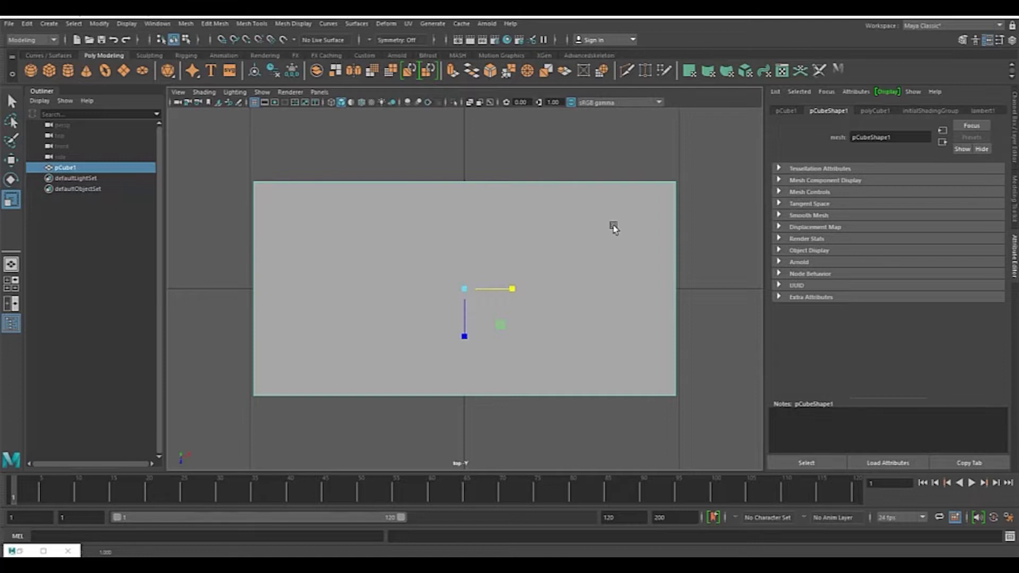
# Step: Return to the perspective view and scale the cube down along Y into a thin tabletop slab
pyautogui.press('space')
pyautogui.press('space')
pyautogui.keyDown('alt'); pyautogui.moveTo(509, 256); pyautogui.dragTo(551, 243); pyautogui.keyUp('alt')
pyautogui.moveTo(442, 235); pyautogui.dragTo(446, 278)
# Step: Check the reference photo, reselect the tabletop slab, and zoom in for a closer view
pyautogui.hotkey('alt', 'Tab')
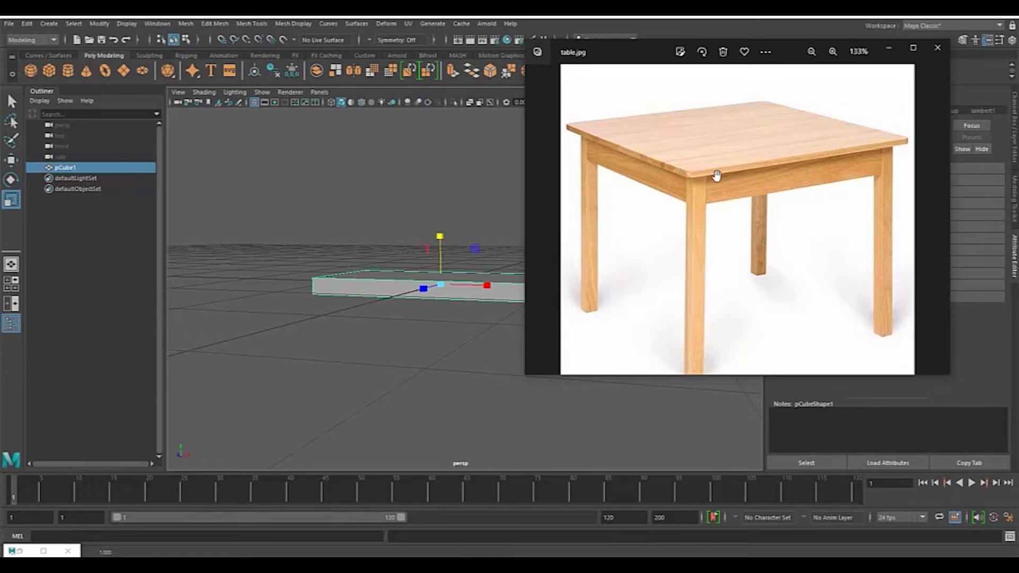
pyautogui.click(478, 157)
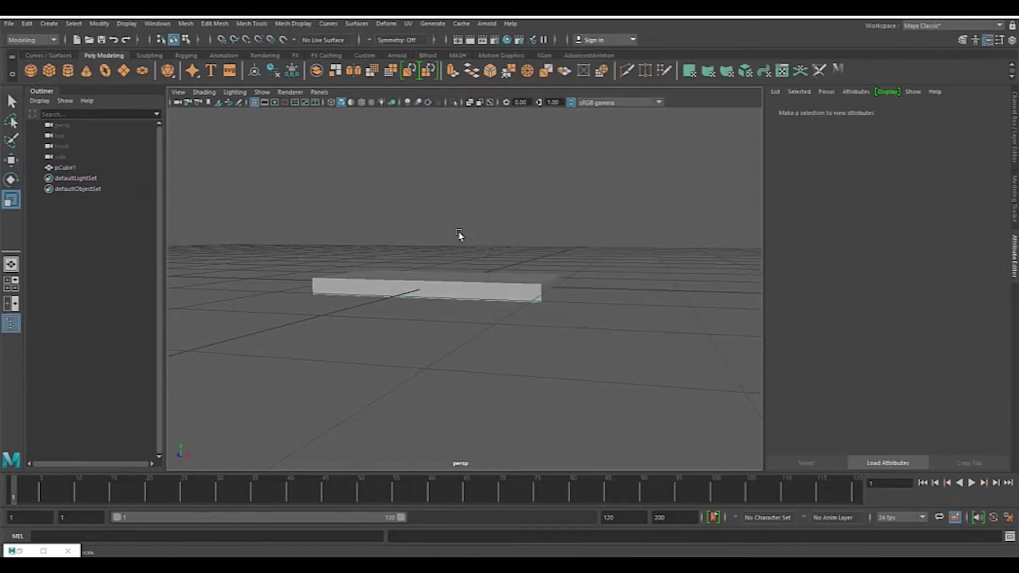
pyautogui.click(457, 288)
pyautogui.scroll(5, 478, 275)
pyautogui.keyDown('alt'); pyautogui.moveTo(505, 248); pyautogui.dragTo(495, 169); pyautogui.keyUp('alt')
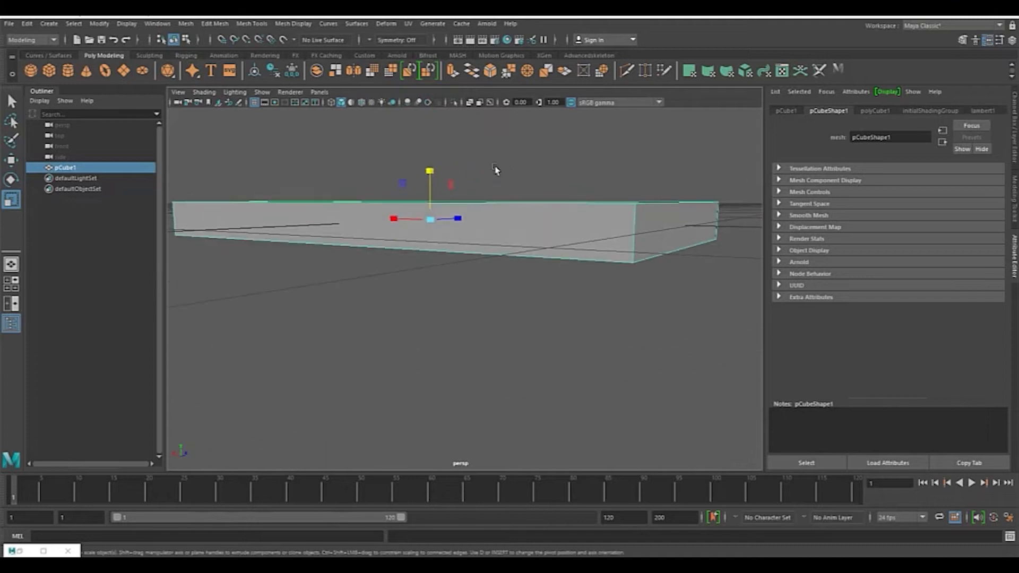
# Step: Scale the tabletop slab thinner along the Y axis
pyautogui.moveTo(430, 171); pyautogui.dragTo(431, 210)
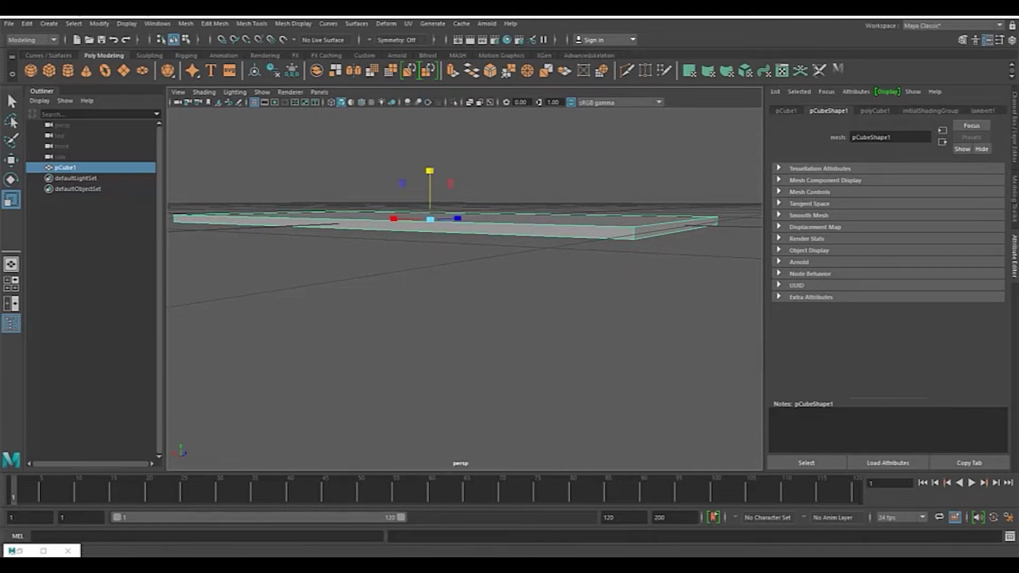
pyautogui.click(965, 519)
pyautogui.keyDown('alt'); pyautogui.moveTo(586, 185); pyautogui.dragTo(507, 221); pyautogui.keyUp('alt')
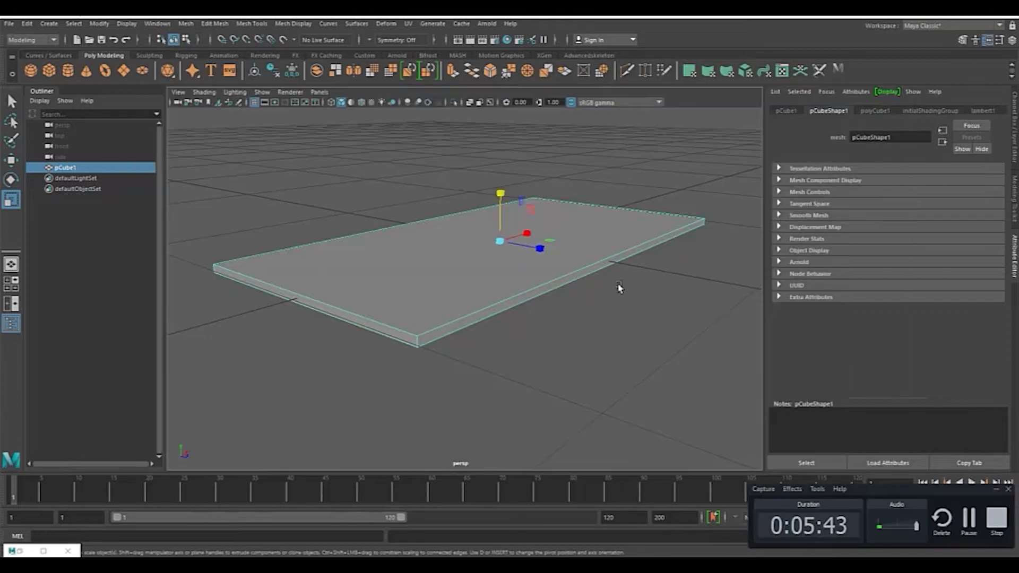
# Step: Zoom into the reference photo to study the tabletop's corner and edge
pyautogui.hotkey('alt', 'Tab')
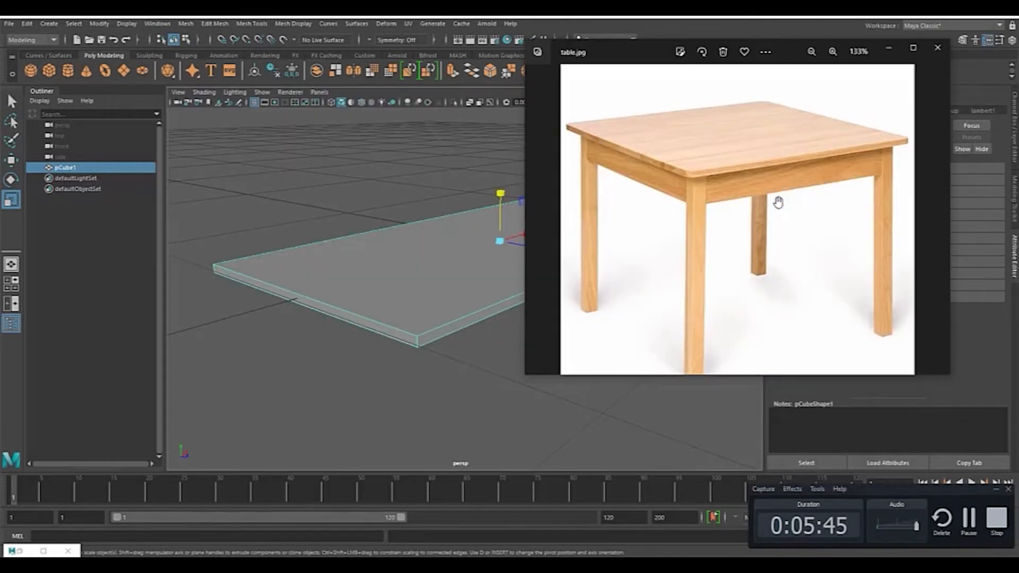
pyautogui.scroll(3, 778, 200)
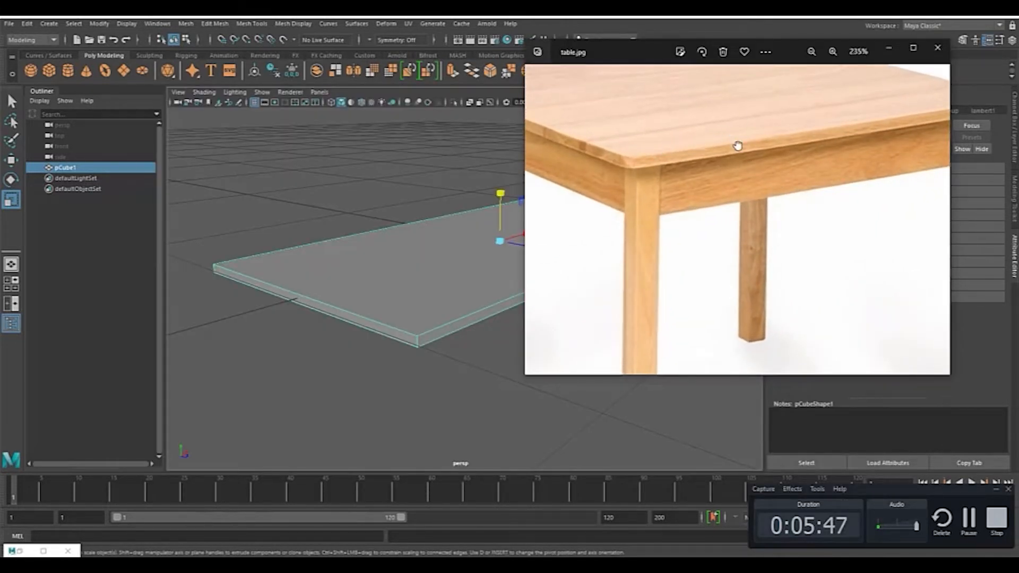
pyautogui.moveTo(733, 137); pyautogui.dragTo(760, 225)
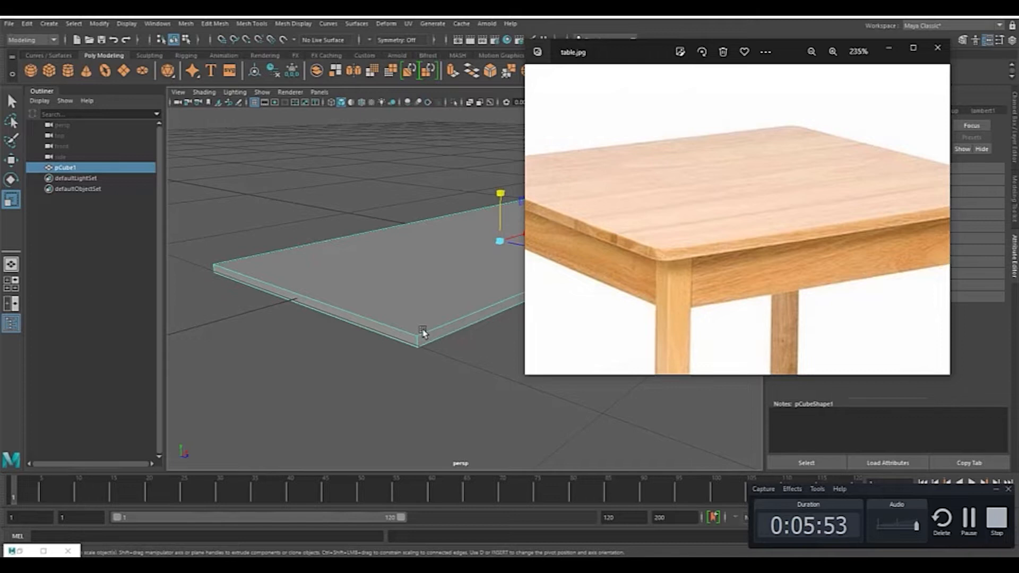
# Step: Orbit around the slab, switching back and forth with the reference photo to compare shapes
pyautogui.click(312, 216)
pyautogui.keyDown('alt'); pyautogui.moveTo(312, 217); pyautogui.dragTo(598, 222); pyautogui.keyUp('alt')
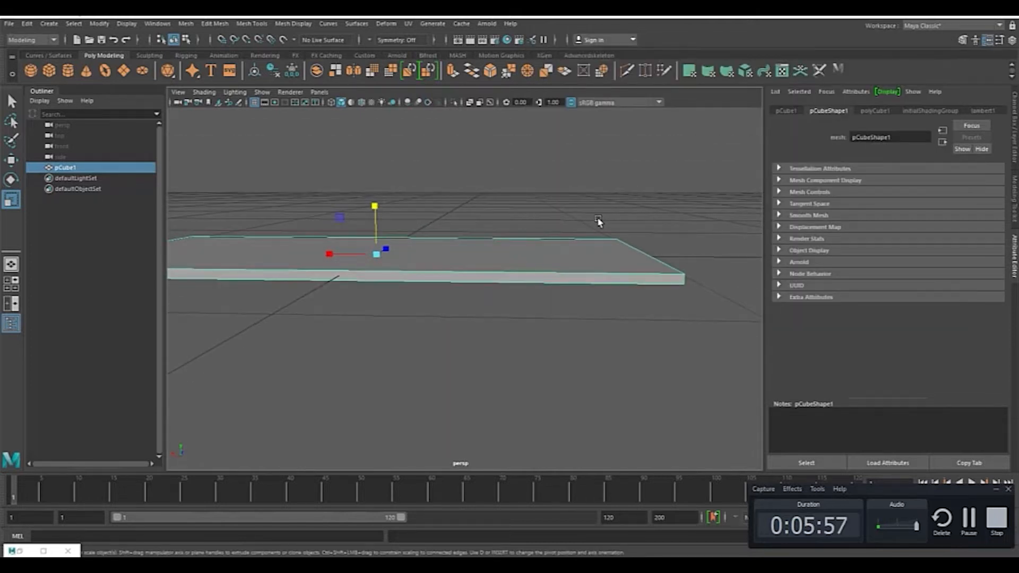
pyautogui.hotkey('alt', 'Tab')
pyautogui.hotkey('alt', 'Tab')
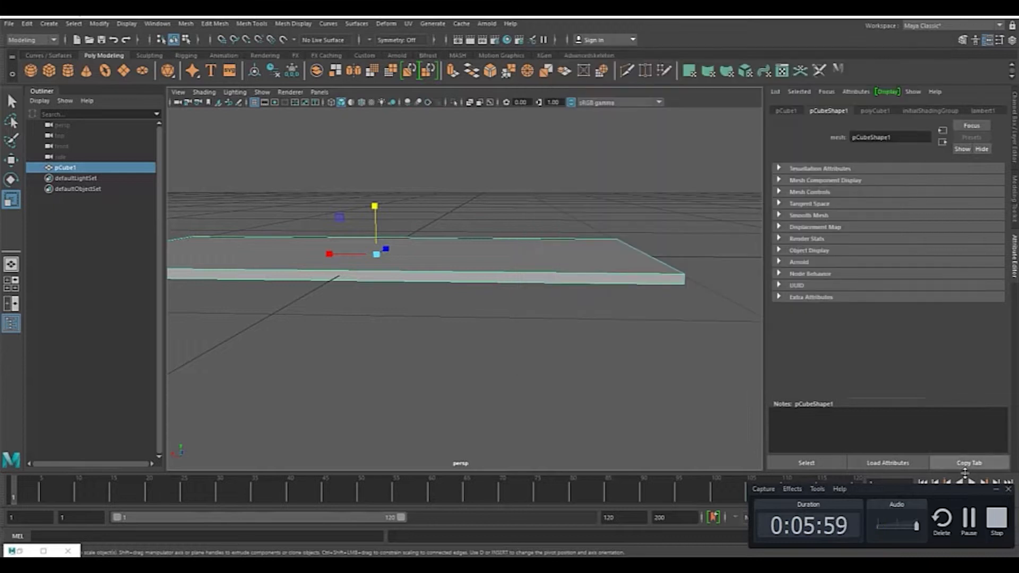
pyautogui.hotkey('alt', 'Tab')
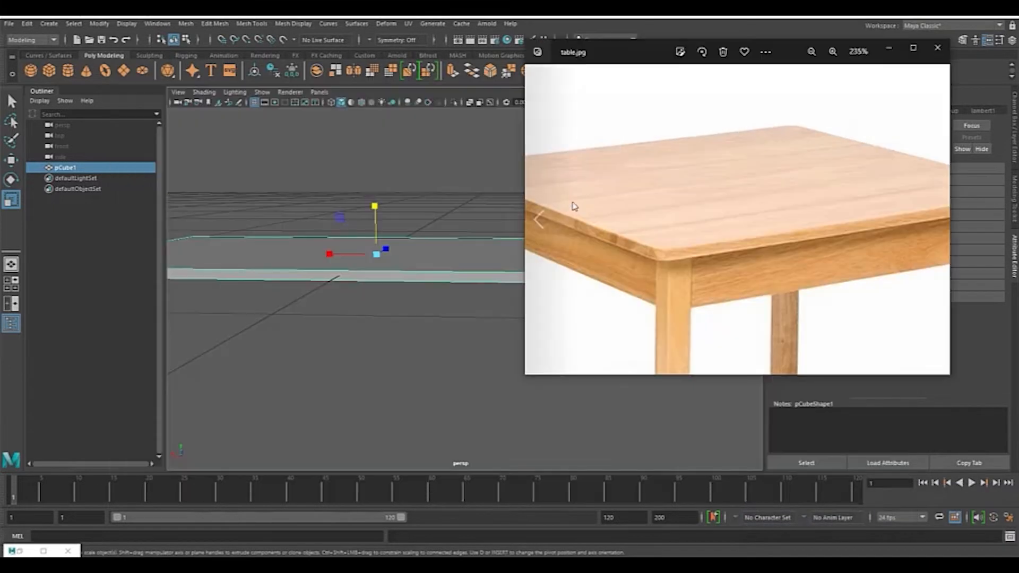
pyautogui.keyDown('alt'); pyautogui.moveTo(476, 196); pyautogui.dragTo(382, 196, button='middle'); pyautogui.keyUp('alt')
pyautogui.keyDown('alt'); pyautogui.moveTo(498, 195); pyautogui.dragTo(440, 196); pyautogui.keyUp('alt')
pyautogui.keyDown('alt'); pyautogui.moveTo(501, 191); pyautogui.dragTo(569, 229, button='middle'); pyautogui.keyUp('alt')
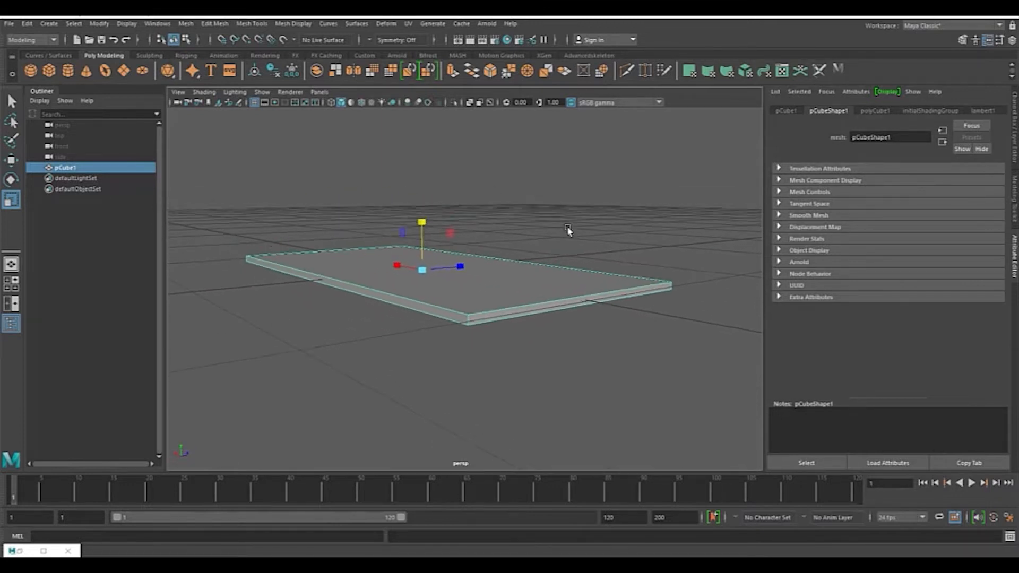
pyautogui.scroll(4, 570, 253)
pyautogui.keyDown('alt'); pyautogui.moveTo(550, 300); pyautogui.dragTo(507, 225, button='middle'); pyautogui.keyUp('alt')
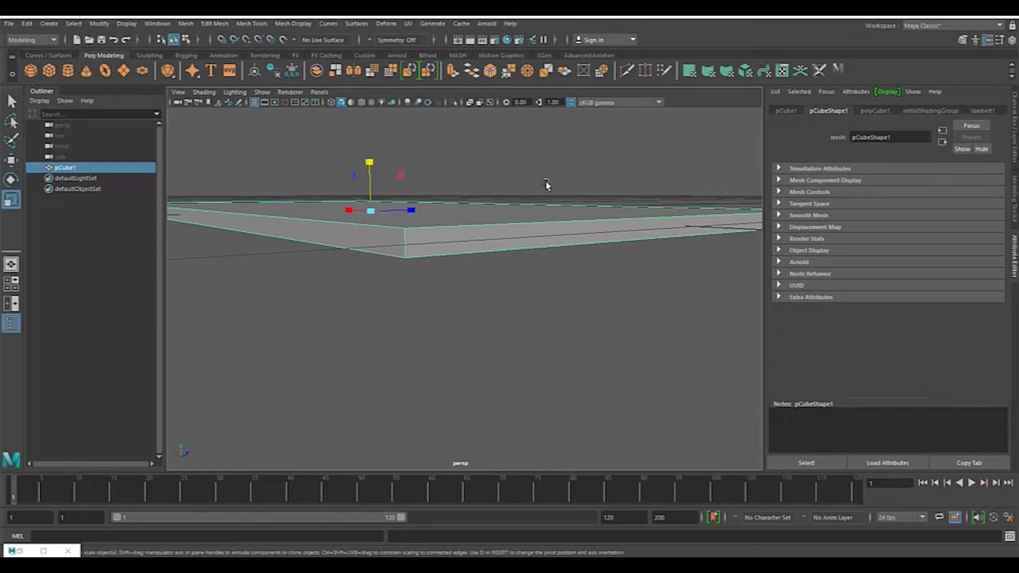
# Step: Switch to edge selection in the Modeling Toolkit and select two vertical corner edges of the slab
pyautogui.click(1015, 198)
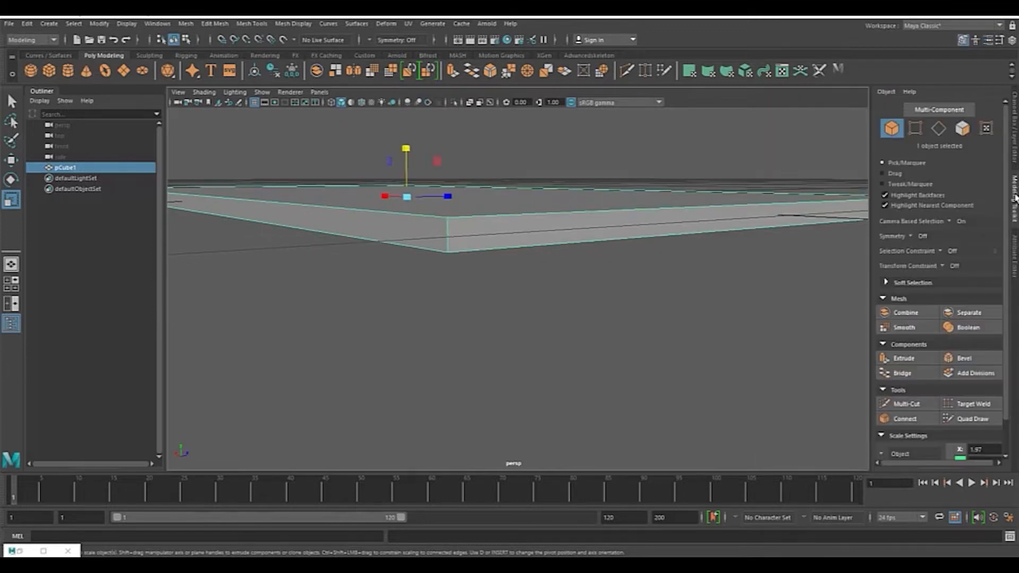
pyautogui.click(939, 130)
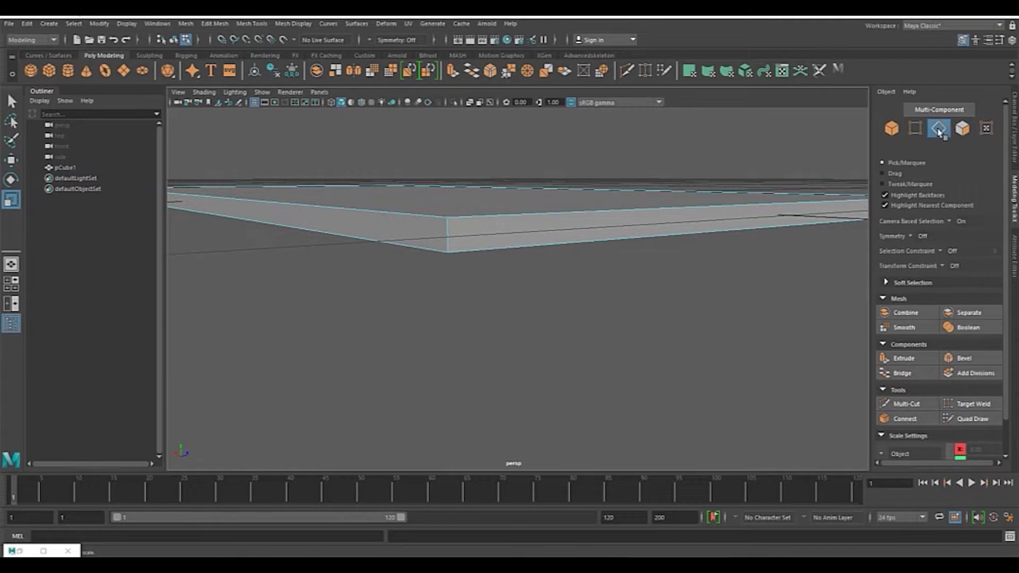
pyautogui.click(447, 245)
pyautogui.keyDown('alt'); pyautogui.moveTo(610, 237); pyautogui.dragTo(578, 237); pyautogui.keyUp('alt')
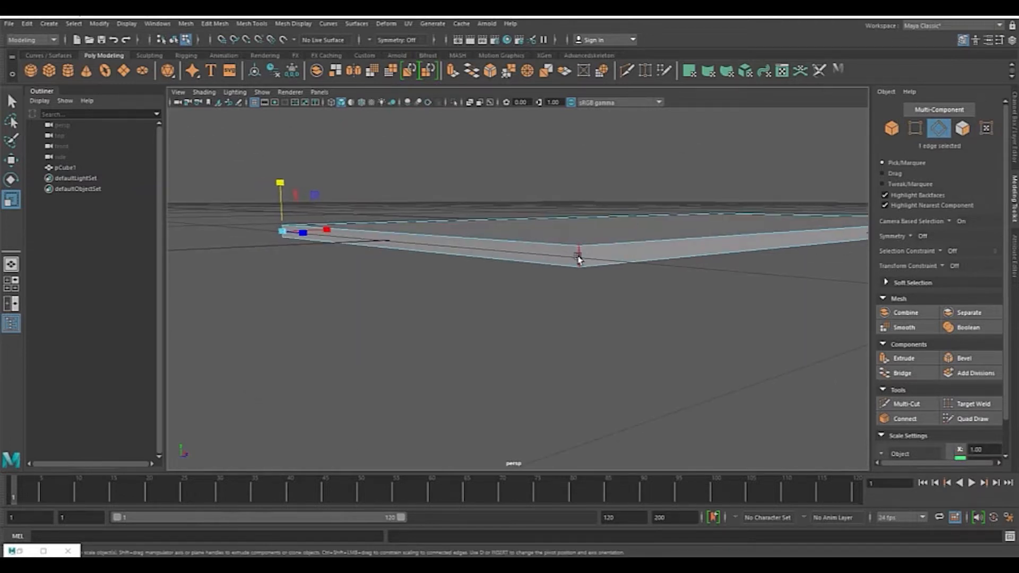
pyautogui.keyDown('alt'); pyautogui.moveTo(553, 250); pyautogui.dragTo(626, 200); pyautogui.keyUp('alt')
pyautogui.click(678, 174)
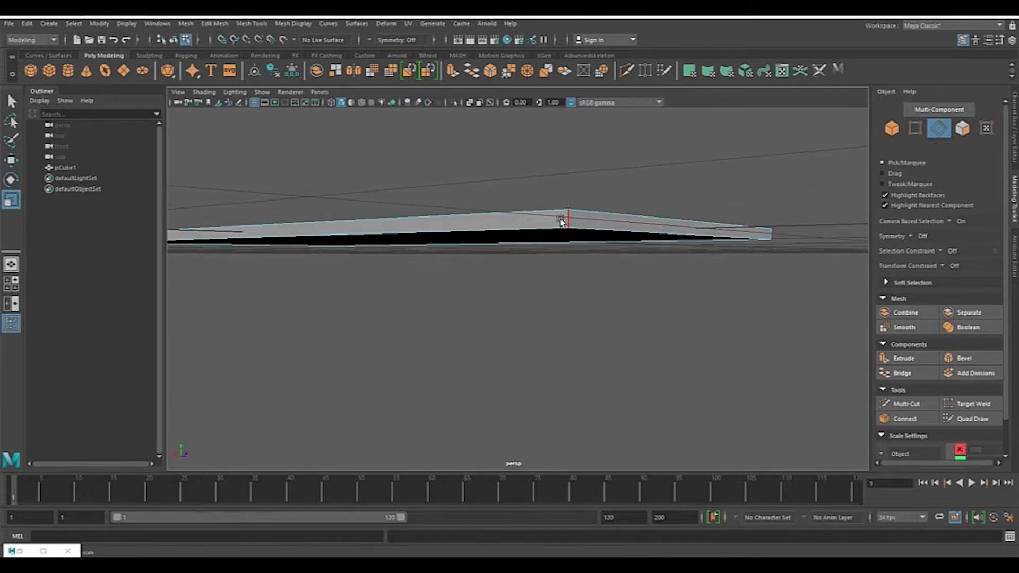
pyautogui.click(562, 222)
pyautogui.keyDown('alt'); pyautogui.moveTo(685, 209); pyautogui.dragTo(591, 186); pyautogui.keyUp('alt')
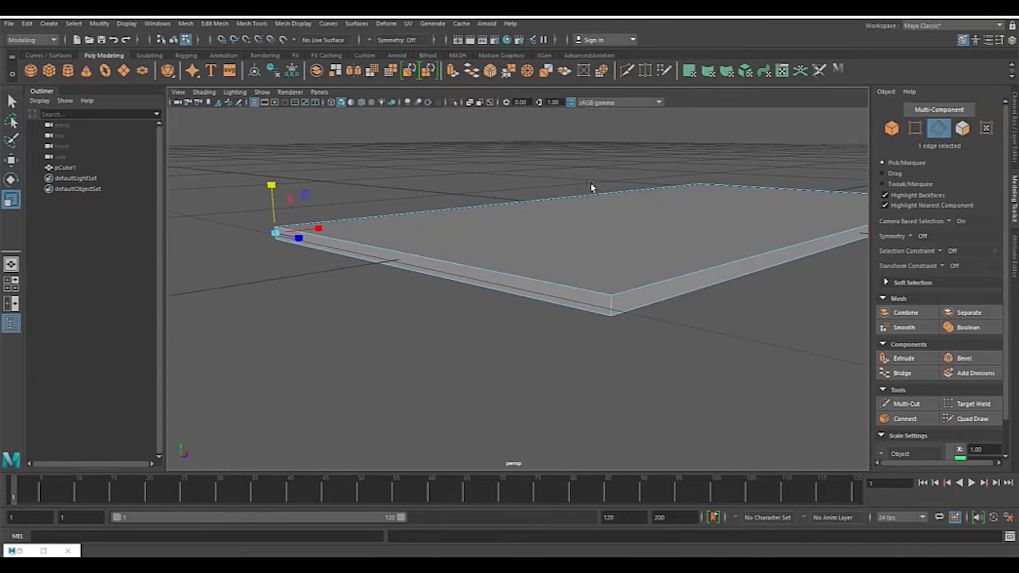
pyautogui.keyDown('shift'); pyautogui.click(613, 306); pyautogui.keyUp('shift')
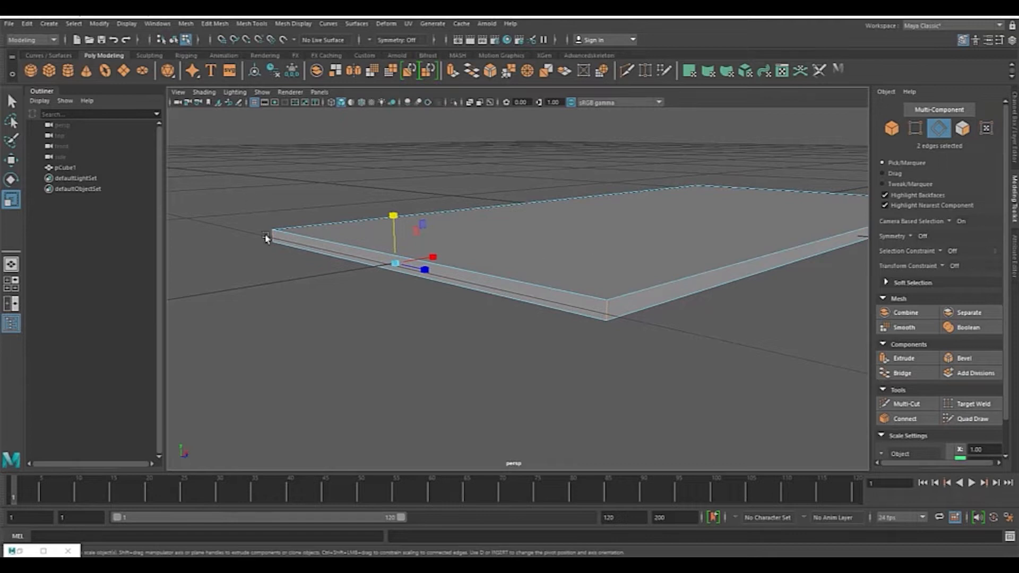
# Step: Add the remaining two vertical corner edges of the slab to the selection
pyautogui.keyDown('alt'); pyautogui.moveTo(650, 269); pyautogui.dragTo(592, 237); pyautogui.keyUp('alt')
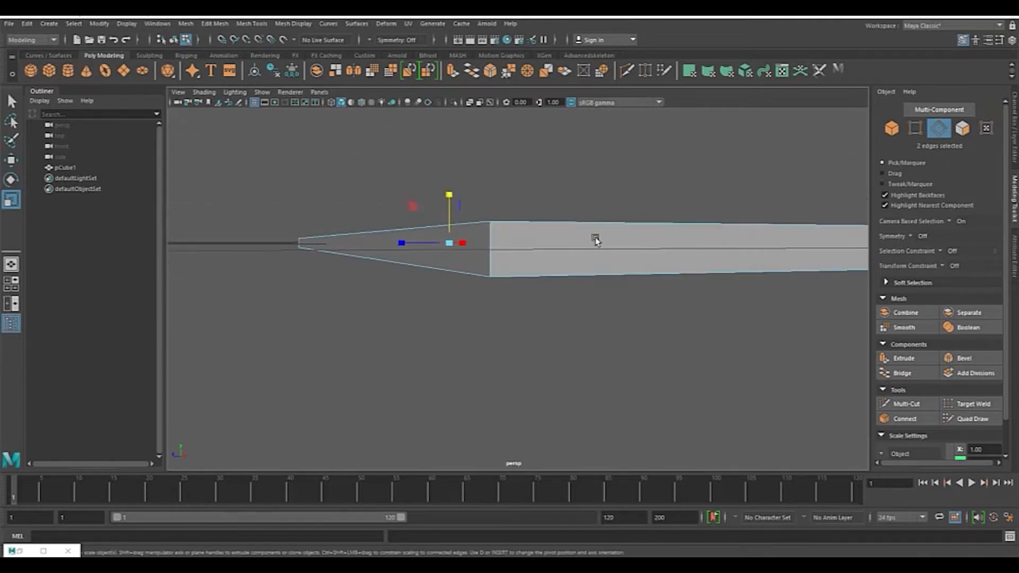
pyautogui.keyDown('shift'); pyautogui.click(493, 246); pyautogui.keyUp('shift')
pyautogui.keyDown('alt'); pyautogui.moveTo(684, 240); pyautogui.dragTo(564, 261); pyautogui.keyUp('alt')
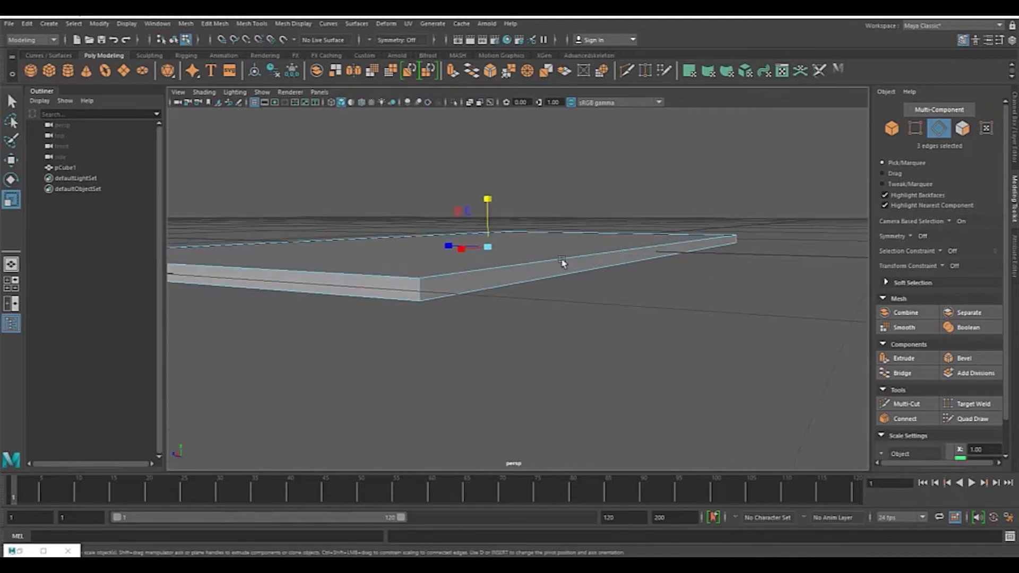
pyautogui.keyDown('shift'); pyautogui.click(417, 290); pyautogui.keyUp('shift')
pyautogui.keyDown('alt'); pyautogui.moveTo(585, 278); pyautogui.dragTo(715, 315); pyautogui.keyUp('alt')
pyautogui.keyDown('alt'); pyautogui.moveTo(516, 282); pyautogui.dragTo(609, 253); pyautogui.keyUp('alt')
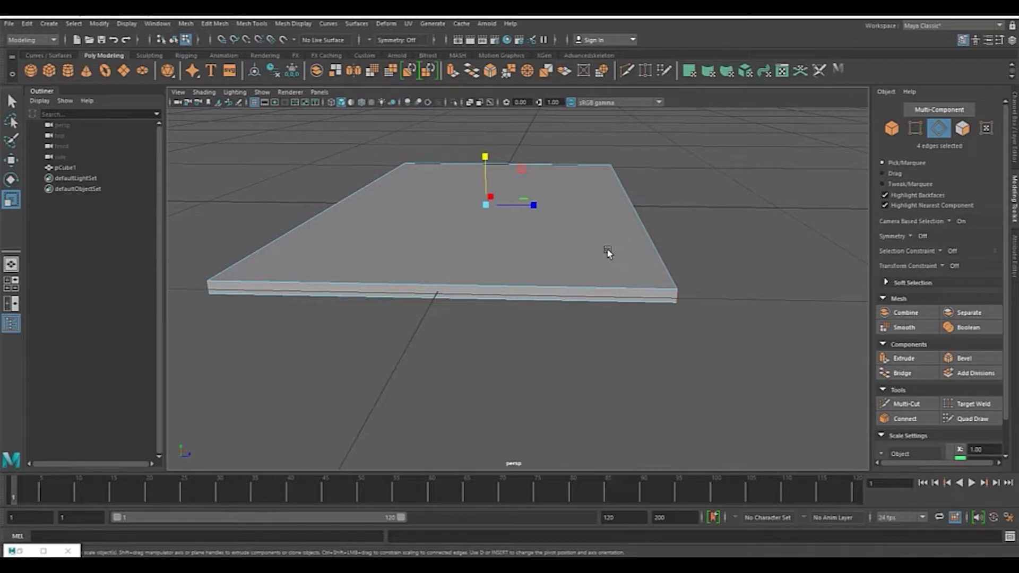
# Step: Toggle wireframe and shaded display to check the selected corner edges
pyautogui.press('4')
pyautogui.keyDown('alt'); pyautogui.moveTo(521, 269); pyautogui.dragTo(250, 197); pyautogui.keyUp('alt')
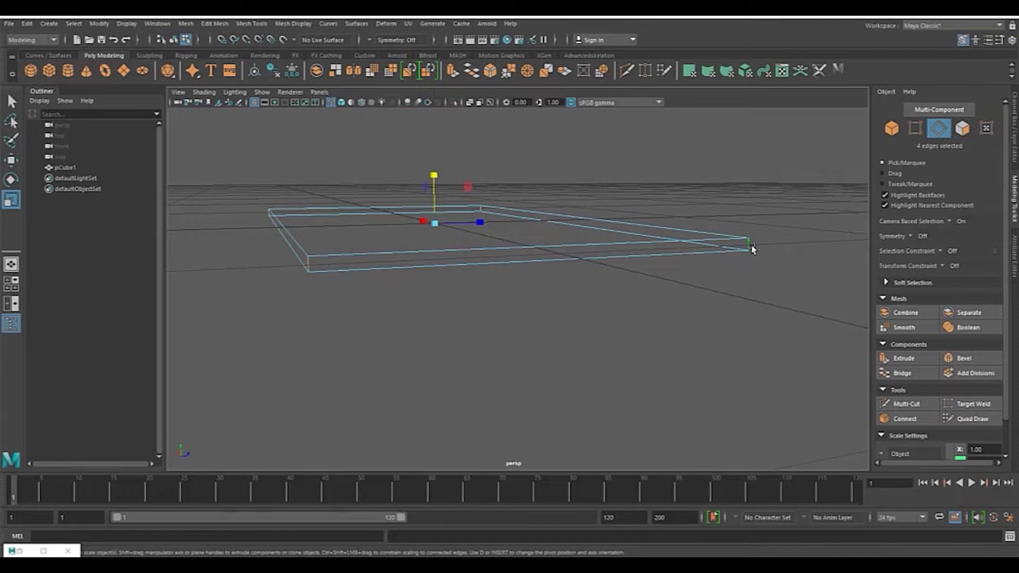
pyautogui.press('5')
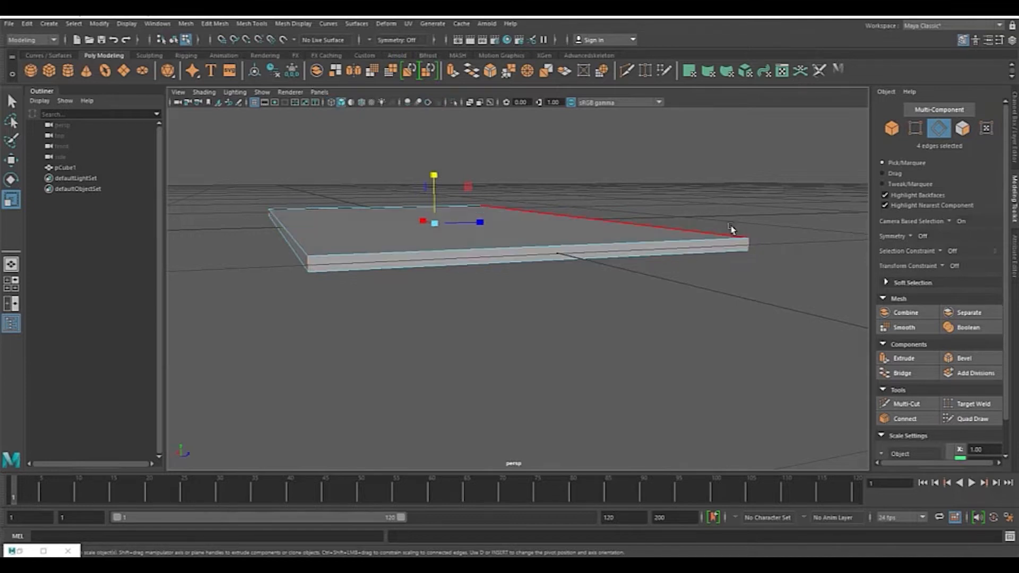
pyautogui.keyDown('alt'); pyautogui.moveTo(763, 211); pyautogui.dragTo(674, 250); pyautogui.keyUp('alt')
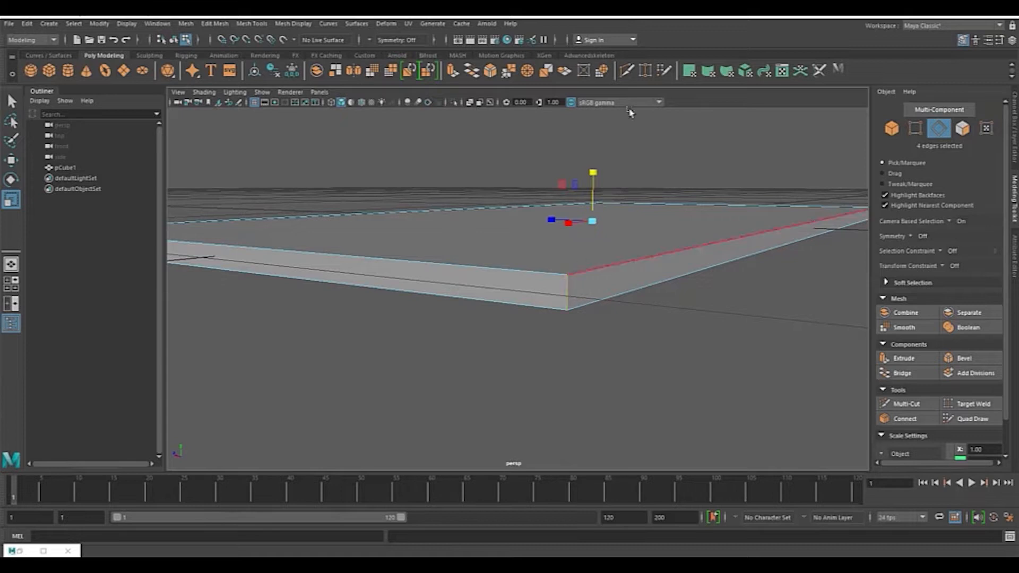
# Step: Try cutting new edges along the slab's front corner with the Multi-Cut tool, then undo the cuts
pyautogui.click(628, 71)
pyautogui.press('q')
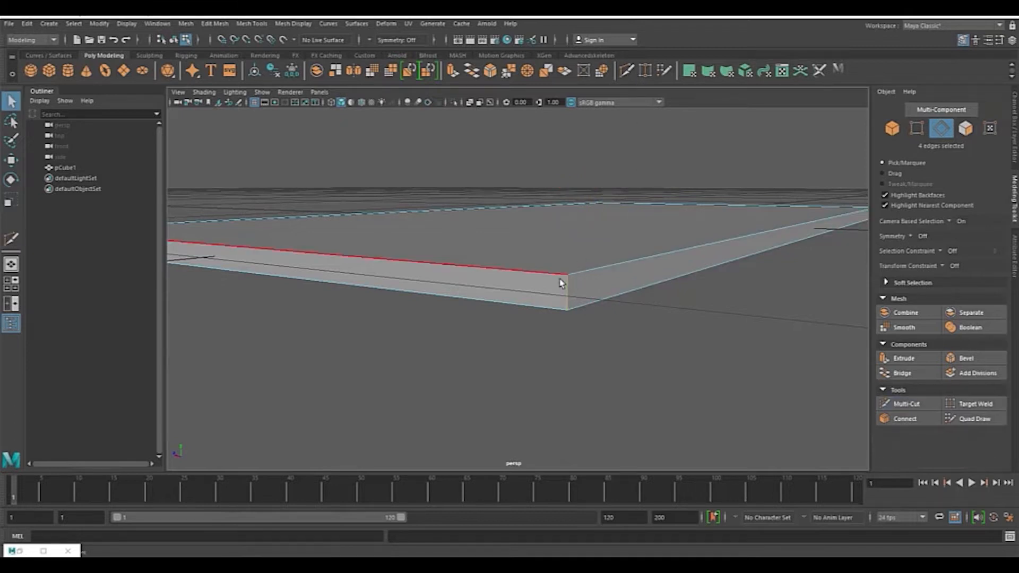
pyautogui.click(628, 72)
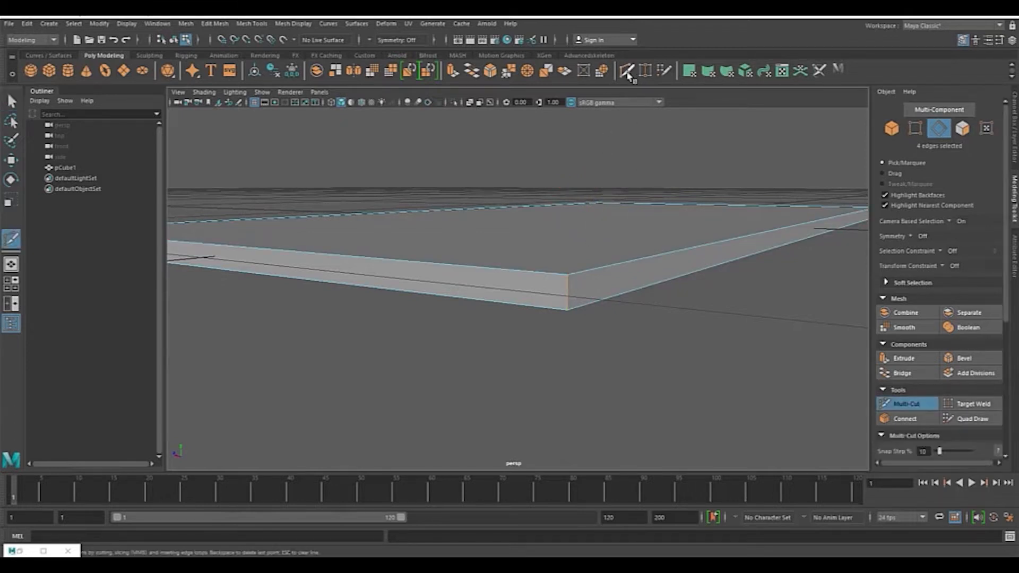
pyautogui.click(567, 275)
pyautogui.click(9, 243)
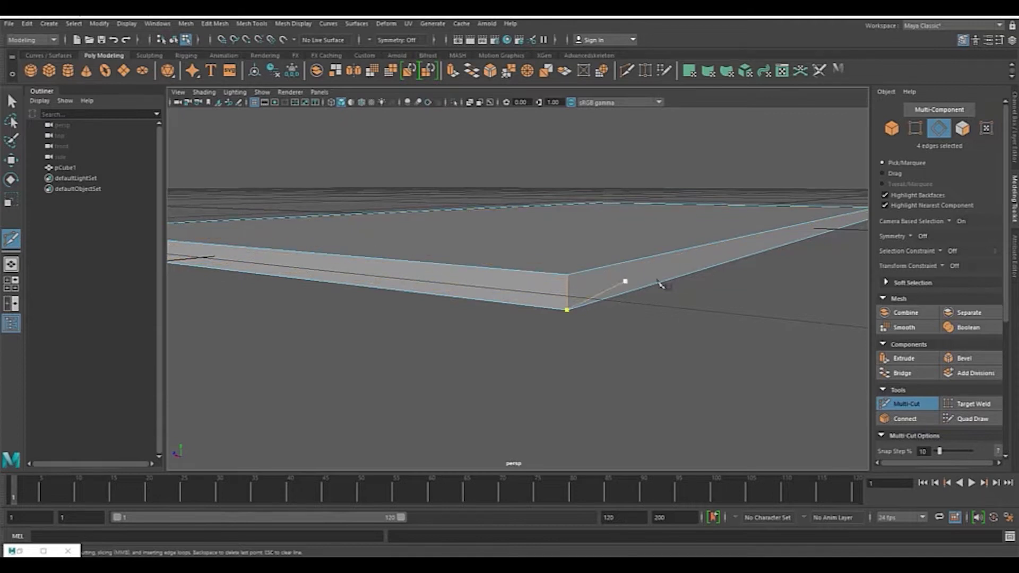
pyautogui.scroll(3, 673, 282)
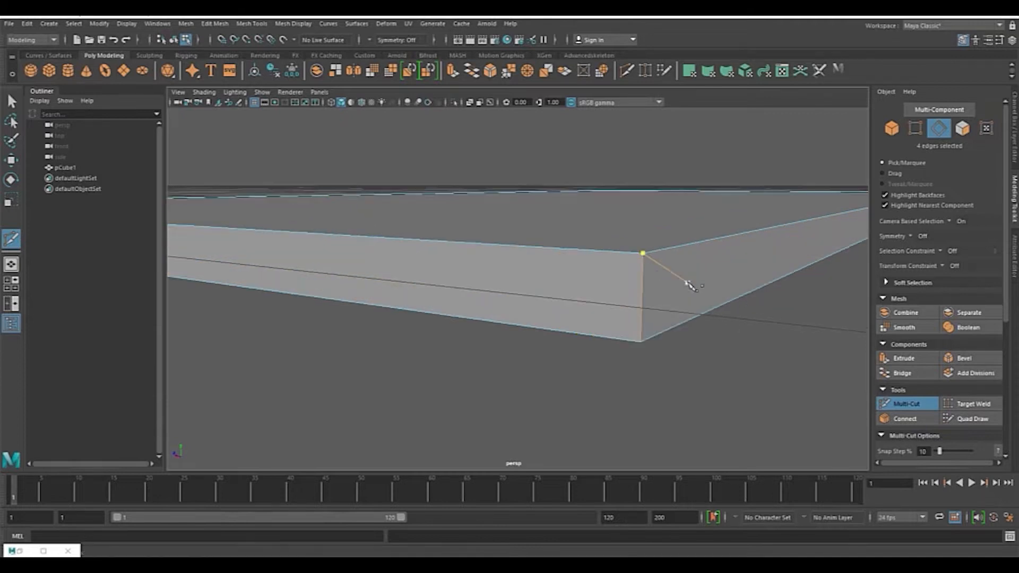
pyautogui.keyDown('ctrl'); pyautogui.click(646, 260); pyautogui.keyUp('ctrl')
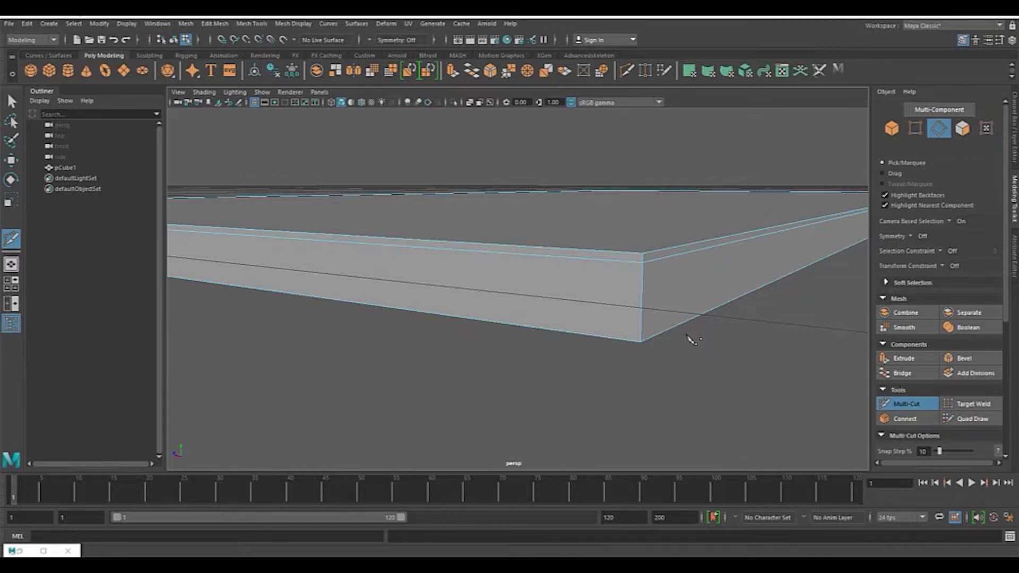
pyautogui.click(642, 340)
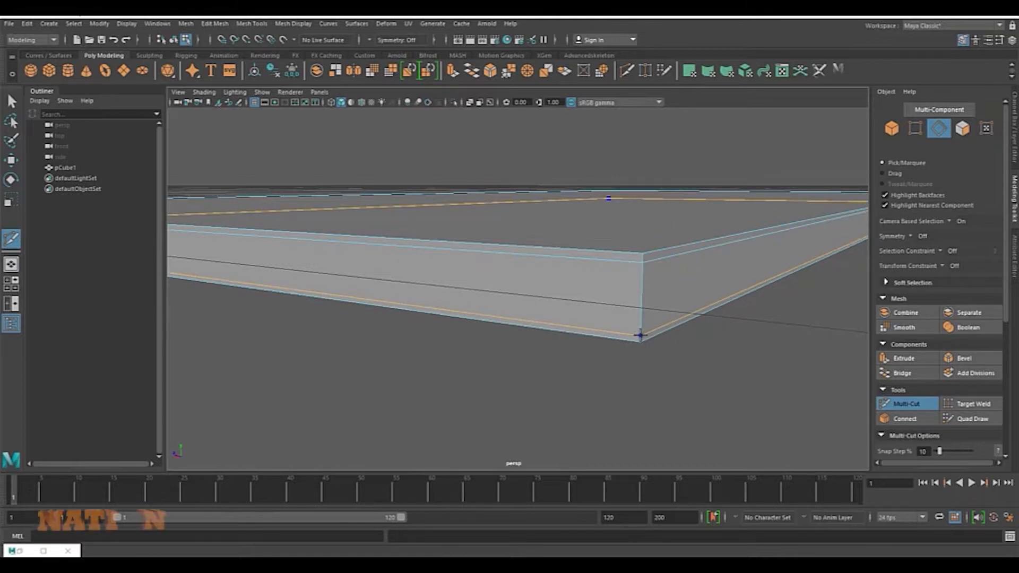
pyautogui.keyDown('ctrl'); pyautogui.click(641, 336); pyautogui.keyUp('ctrl')
pyautogui.click(645, 253)
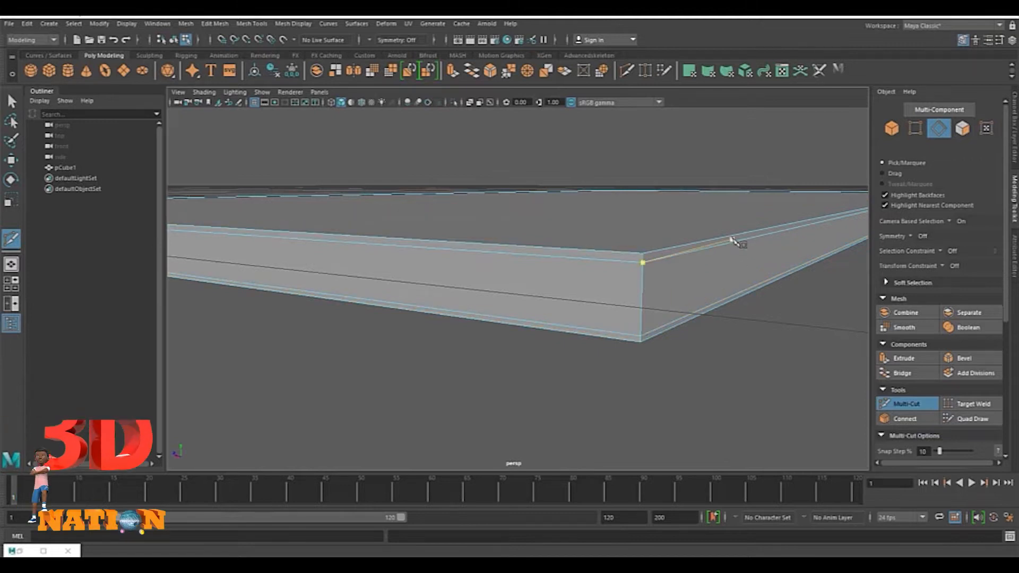
pyautogui.scroll(-3, 749, 224)
pyautogui.moveTo(753, 224)
pyautogui.keyDown('alt'); pyautogui.mouseDown()
pyautogui.moveTo(703, 221)
pyautogui.moveTo(769, 216)
pyautogui.moveTo(745, 216)
pyautogui.mouseUp(); pyautogui.keyUp('alt')
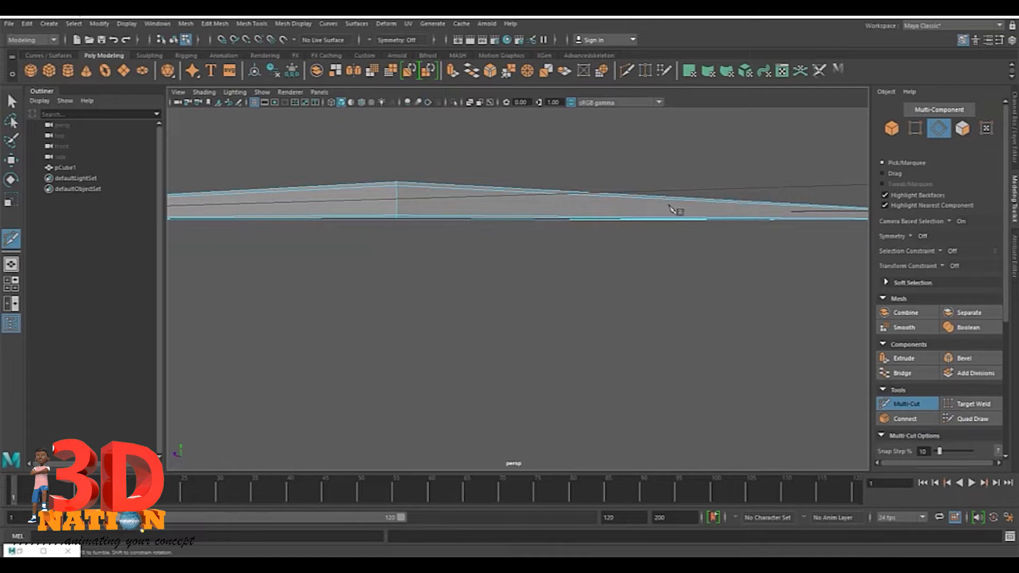
pyautogui.hotkey('ctrl', 'z')
pyautogui.hotkey('ctrl', 'z')
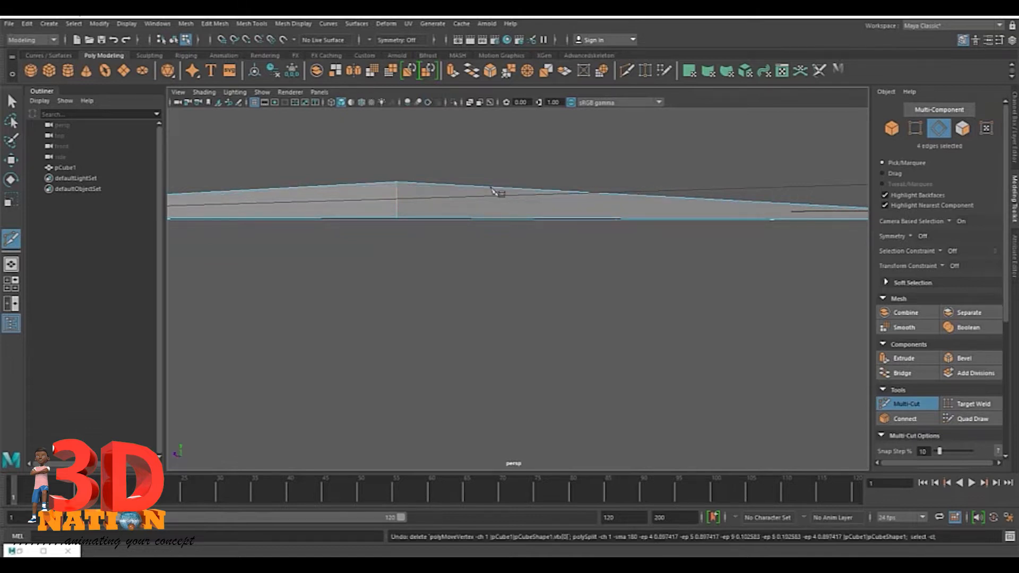
# Step: Bevel the four selected vertical corner edges with a fraction of 0.5
pyautogui.keyDown('alt'); pyautogui.moveTo(587, 216); pyautogui.dragTo(437, 186); pyautogui.keyUp('alt')
pyautogui.press('q')
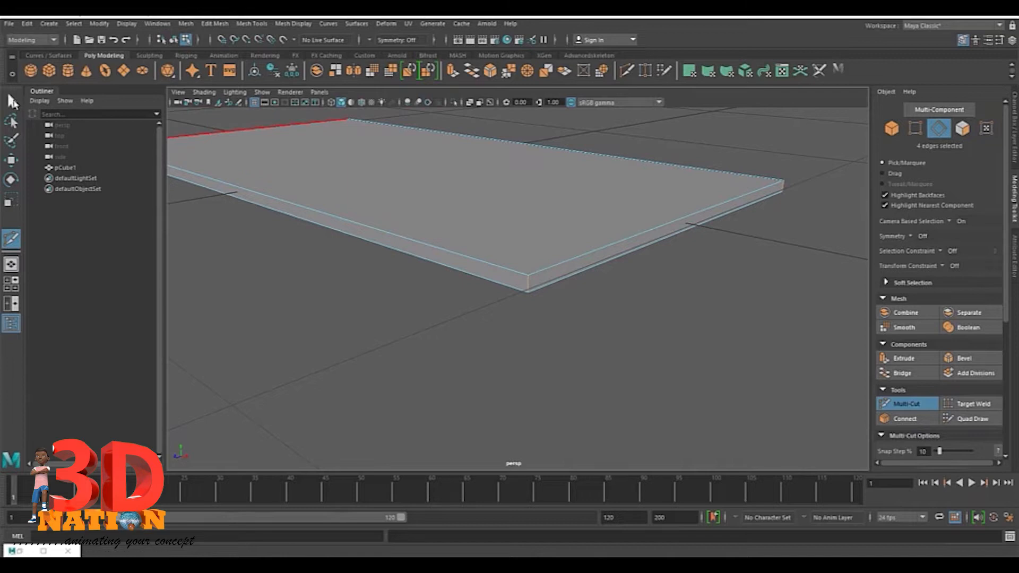
pyautogui.keyDown('alt'); pyautogui.moveTo(670, 206); pyautogui.dragTo(548, 241); pyautogui.keyUp('alt')
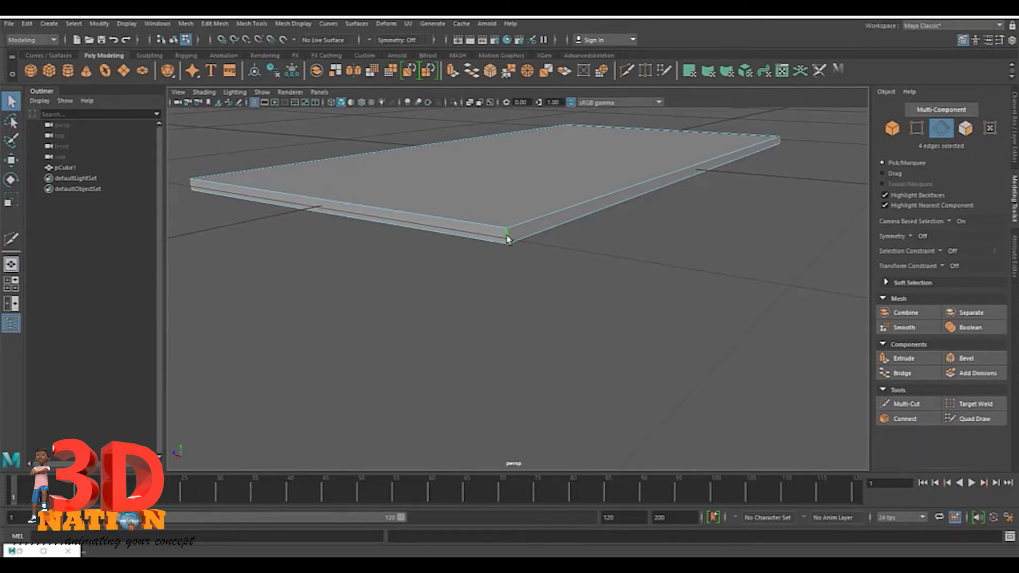
pyautogui.keyDown('alt'); pyautogui.moveTo(387, 186); pyautogui.dragTo(523, 171); pyautogui.keyUp('alt')
pyautogui.keyDown('alt'); pyautogui.moveTo(657, 185); pyautogui.dragTo(685, 226); pyautogui.keyUp('alt')
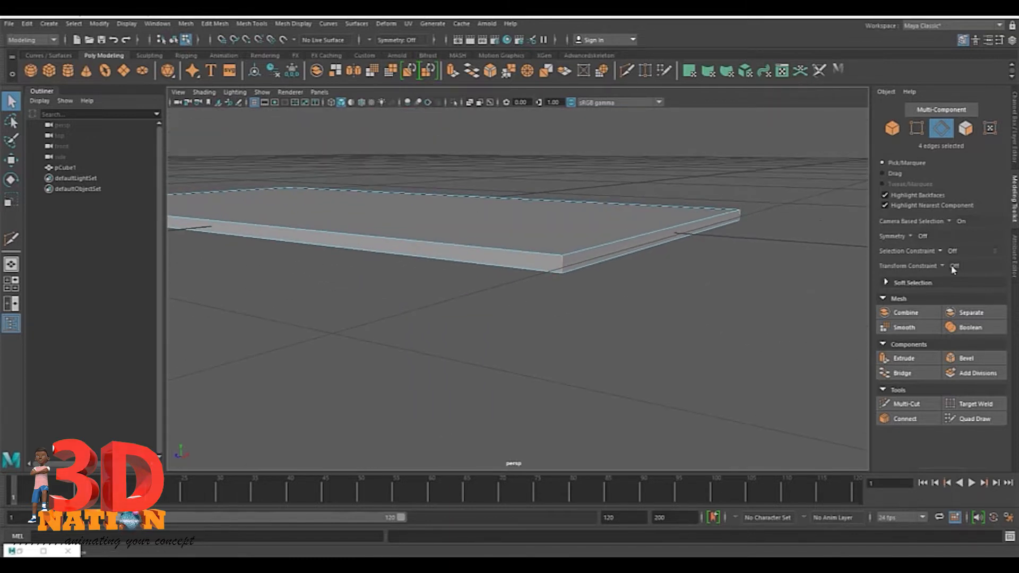
pyautogui.click(967, 358)
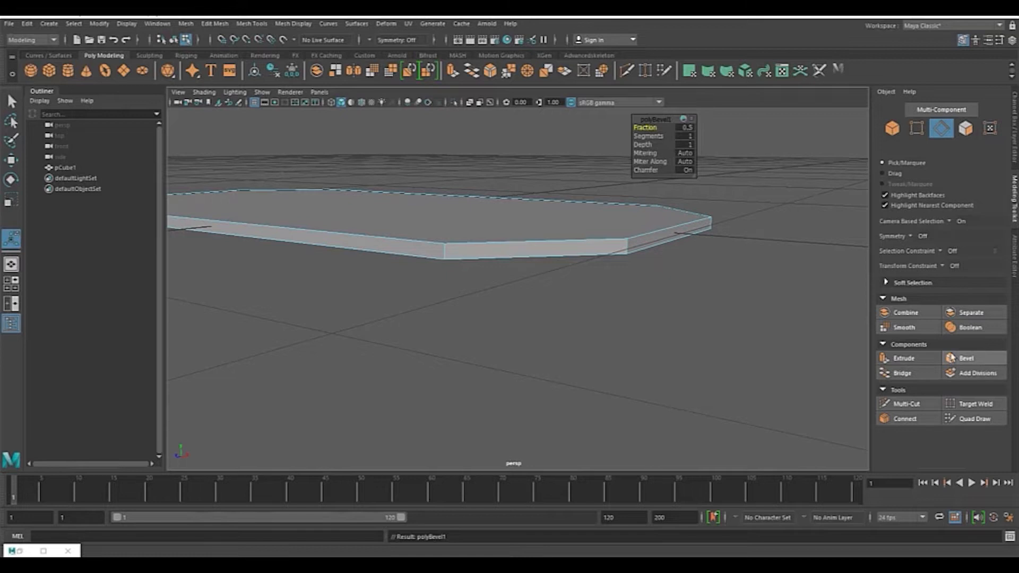
pyautogui.keyDown('alt'); pyautogui.moveTo(705, 207); pyautogui.dragTo(528, 311); pyautogui.keyUp('alt')
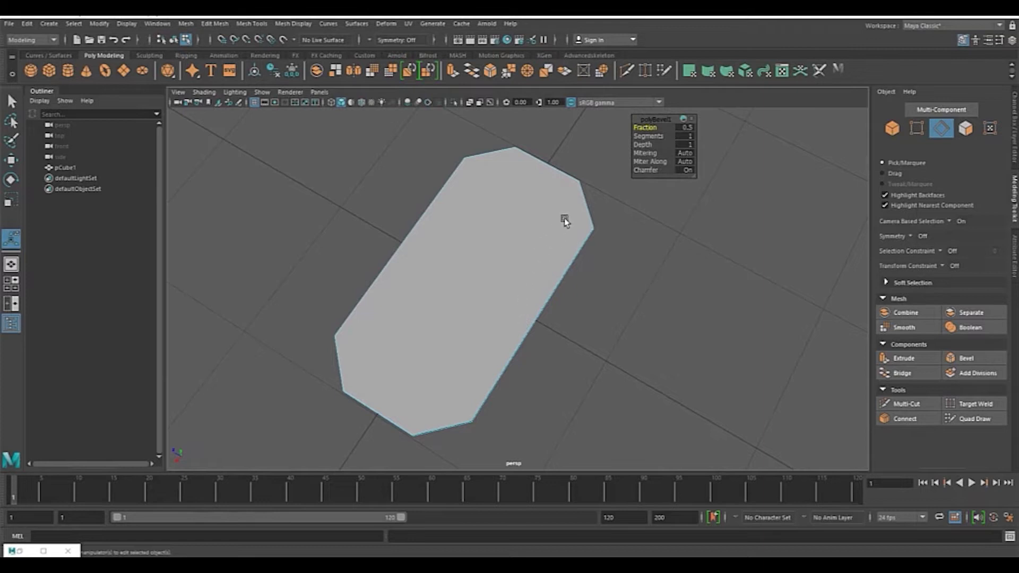
# Step: Compare the bevelled slab corner with the reference table photo
pyautogui.moveTo(668, 123); pyautogui.dragTo(654, 219)
pyautogui.scroll(5, 703, 216)
pyautogui.scroll(2, 722, 194)
pyautogui.keyDown('alt'); pyautogui.moveTo(698, 228); pyautogui.dragTo(596, 336, button='middle'); pyautogui.keyUp('alt')
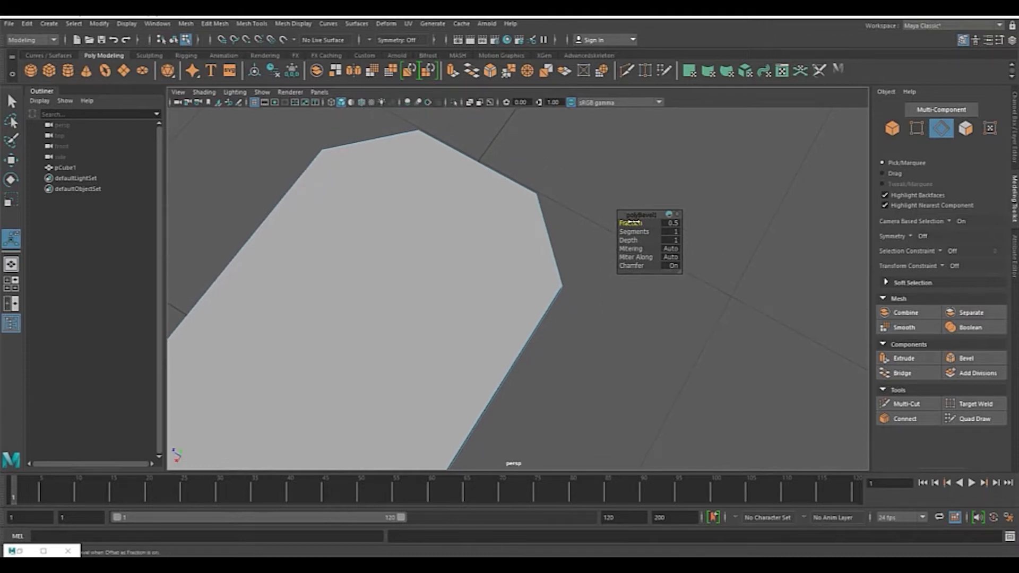
pyautogui.hotkey('alt', 'Tab')
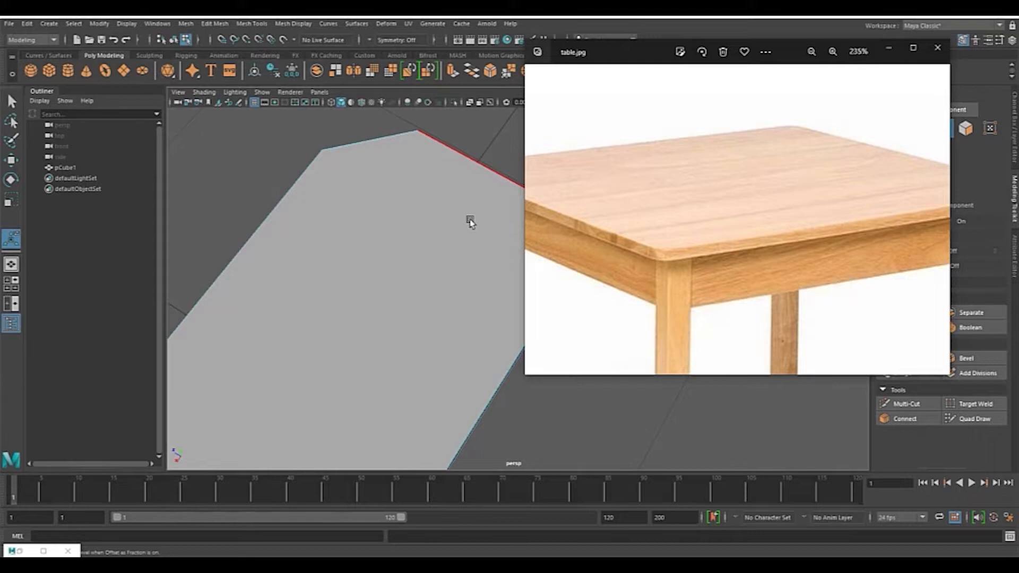
pyautogui.moveTo(633, 49); pyautogui.dragTo(733, 83)
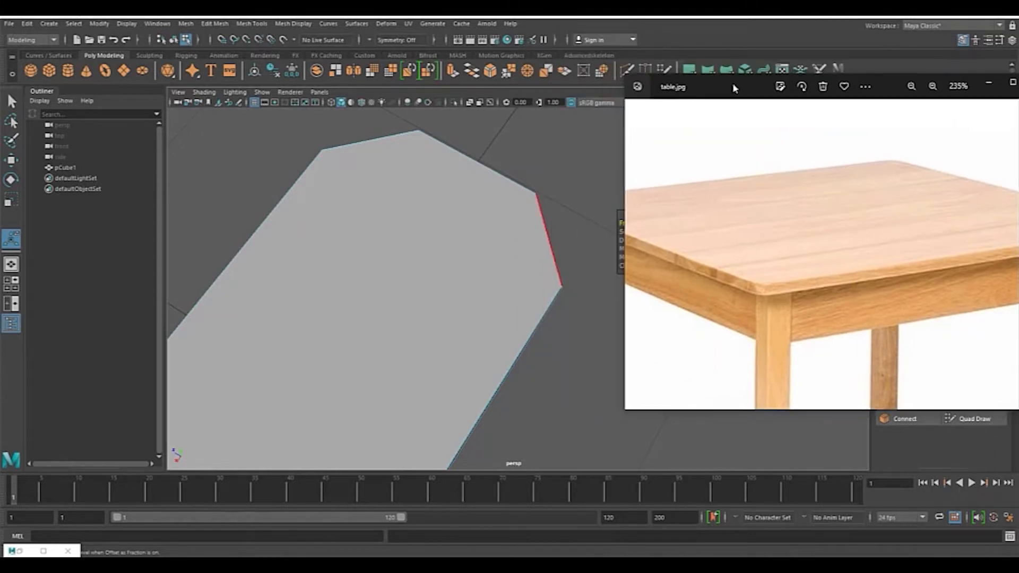
pyautogui.click(550, 197)
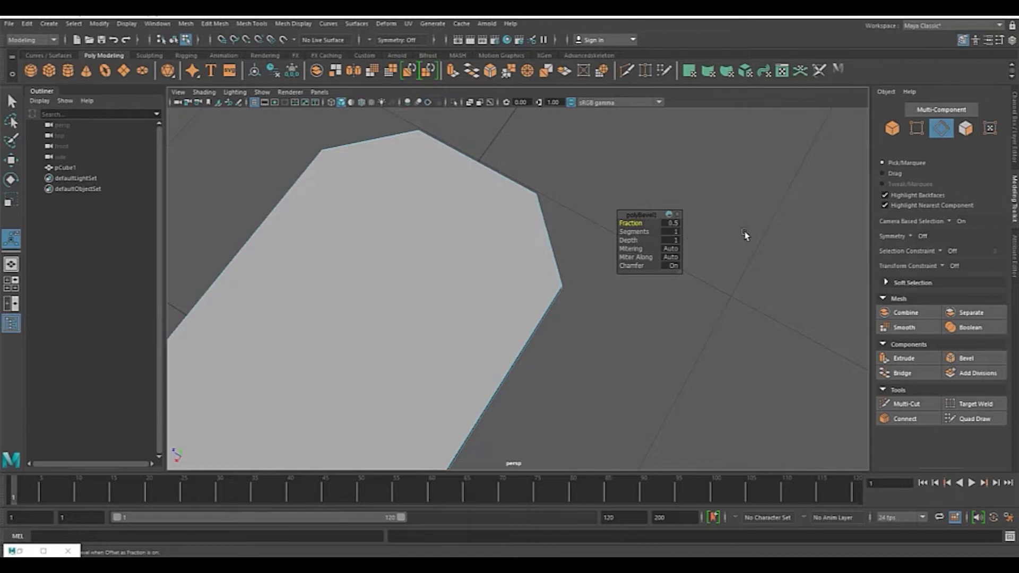
# Step: Lower the bevel fraction to about 0.05 and raise its segments to 3 for a rounded corner
pyautogui.scroll(2, 746, 230)
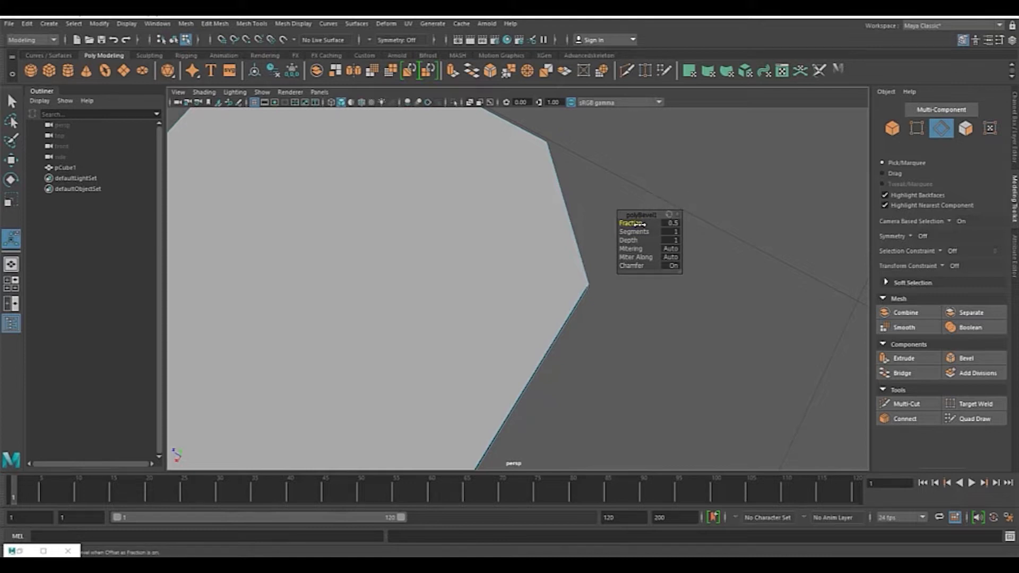
pyautogui.moveTo(630, 223); pyautogui.dragTo(502, 223)
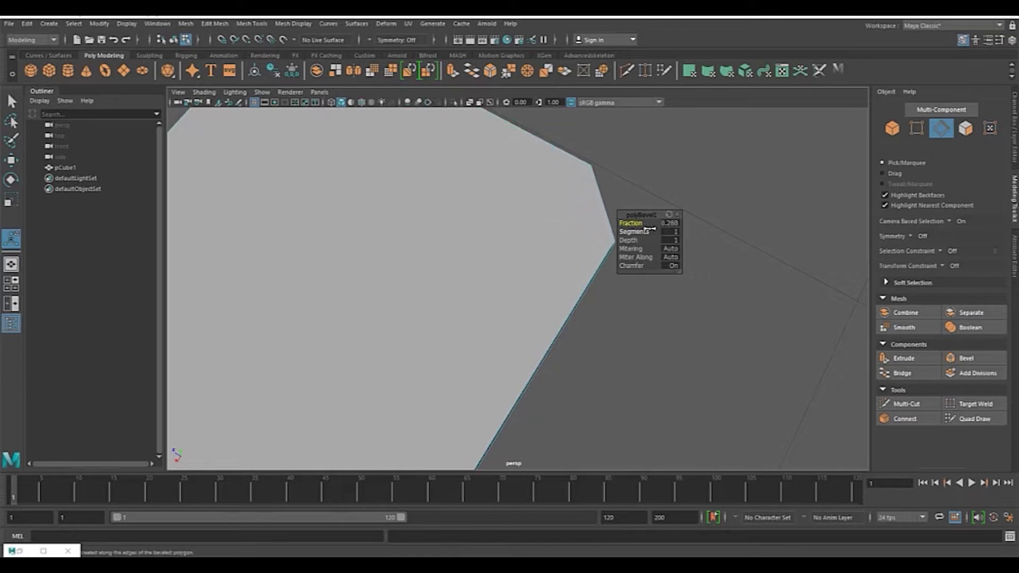
pyautogui.moveTo(635, 223); pyautogui.dragTo(722, 178)
pyautogui.keyDown('alt'); pyautogui.moveTo(617, 188); pyautogui.dragTo(542, 242); pyautogui.keyUp('alt')
pyautogui.moveTo(707, 186); pyautogui.dragTo(633, 195)
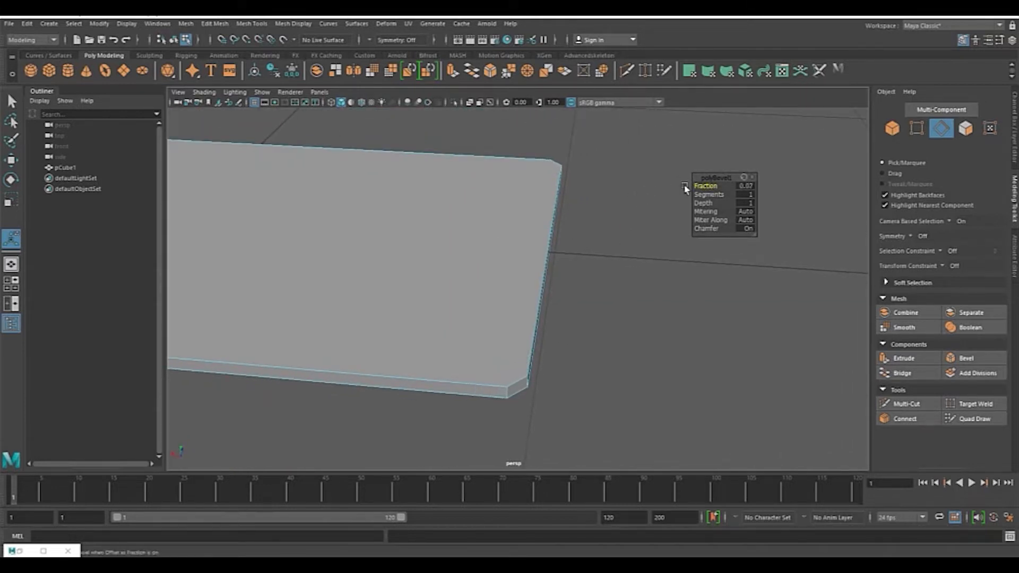
pyautogui.moveTo(705, 185); pyautogui.dragTo(699, 186)
pyautogui.keyDown('alt'); pyautogui.moveTo(633, 214); pyautogui.dragTo(613, 251, button='middle'); pyautogui.keyUp('alt')
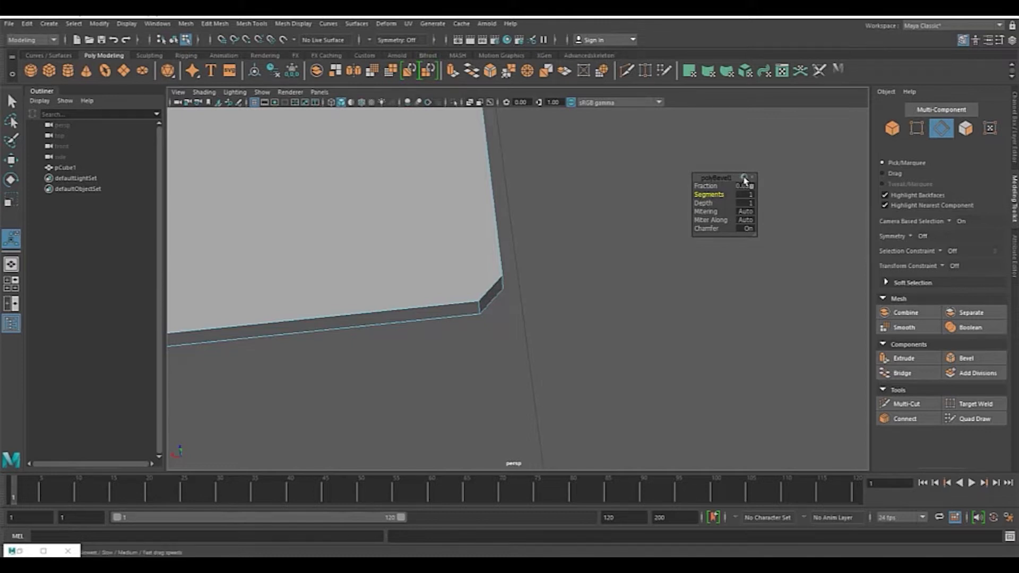
pyautogui.moveTo(711, 195); pyautogui.dragTo(722, 195)
pyautogui.keyDown('alt'); pyautogui.moveTo(580, 220); pyautogui.dragTo(537, 312); pyautogui.keyUp('alt')
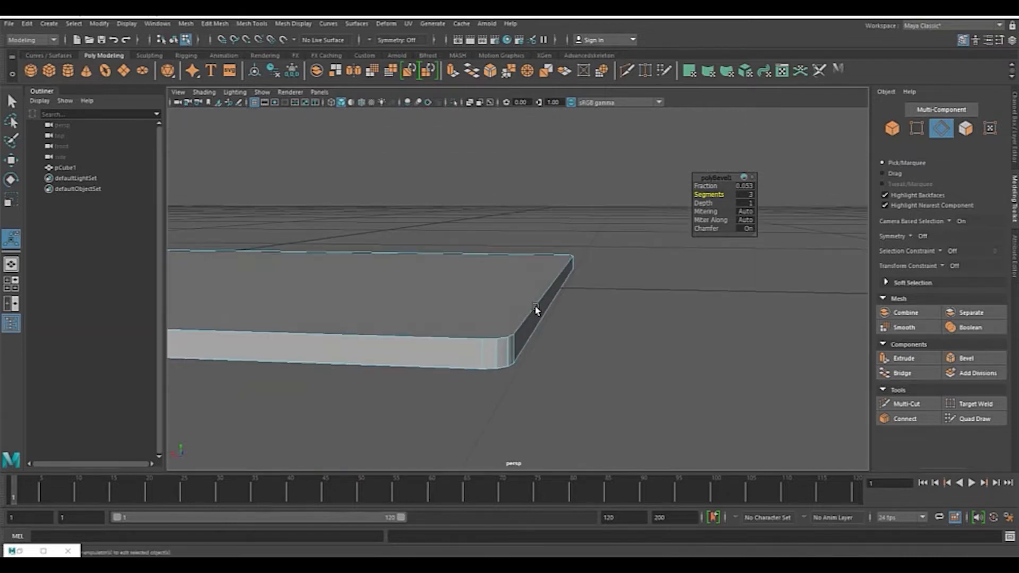
# Step: Check the reference photo again and set the bevel fraction to 0.043
pyautogui.hotkey('alt', 'Tab')
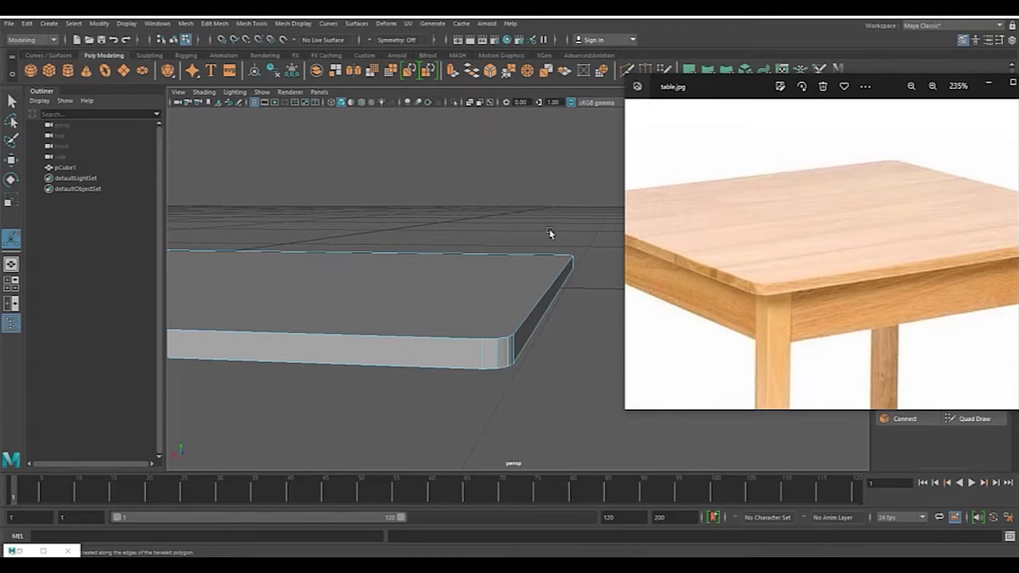
pyautogui.hotkey('alt', 'Tab')
pyautogui.keyDown('alt'); pyautogui.moveTo(629, 300); pyautogui.dragTo(567, 348); pyautogui.keyUp('alt')
pyautogui.keyDown('alt'); pyautogui.moveTo(557, 204); pyautogui.dragTo(583, 313, button='middle'); pyautogui.keyUp('alt')
pyautogui.keyDown('alt'); pyautogui.moveTo(695, 322); pyautogui.dragTo(681, 220, button='middle'); pyautogui.keyUp('alt')
pyautogui.keyDown('alt'); pyautogui.moveTo(681, 221); pyautogui.dragTo(630, 285); pyautogui.keyUp('alt')
pyautogui.moveTo(708, 186); pyautogui.dragTo(715, 186)
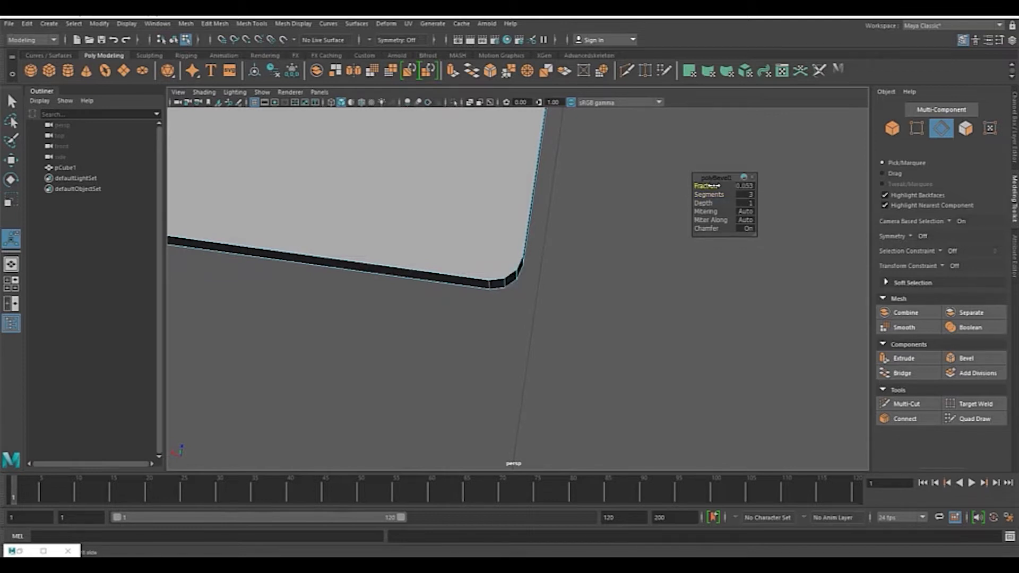
pyautogui.click(750, 186)
pyautogui.write('0.043')
pyautogui.press('Return')
# Step: Try to cut along the slab's side with the Multi-Cut tool, then leave the tool
pyautogui.moveTo(537, 228)
pyautogui.keyDown('alt'); pyautogui.mouseDown()
pyautogui.moveTo(551, 262)
pyautogui.moveTo(526, 228)
pyautogui.mouseUp(); pyautogui.keyUp('alt')
pyautogui.moveTo(491, 189)
pyautogui.keyDown('alt'); pyautogui.mouseDown()
pyautogui.moveTo(569, 250)
pyautogui.moveTo(587, 230)
pyautogui.moveTo(738, 247)
pyautogui.mouseUp(); pyautogui.keyUp('alt')
pyautogui.keyDown('alt'); pyautogui.moveTo(392, 248); pyautogui.dragTo(589, 239); pyautogui.keyUp('alt')
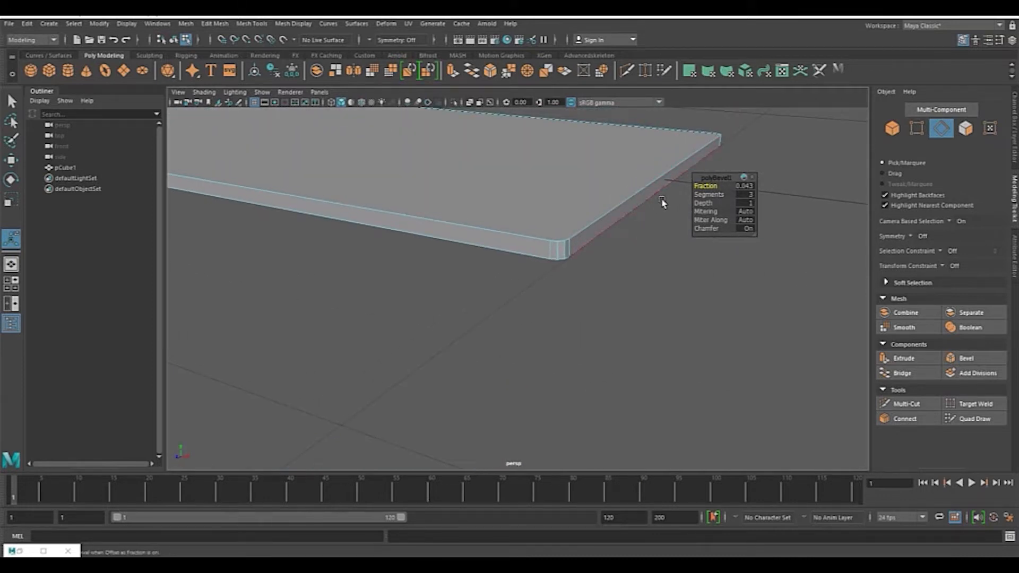
pyautogui.keyDown('alt'); pyautogui.moveTo(619, 209); pyautogui.dragTo(582, 172); pyautogui.keyUp('alt')
pyautogui.click(629, 72)
pyautogui.scroll(5, 645, 292)
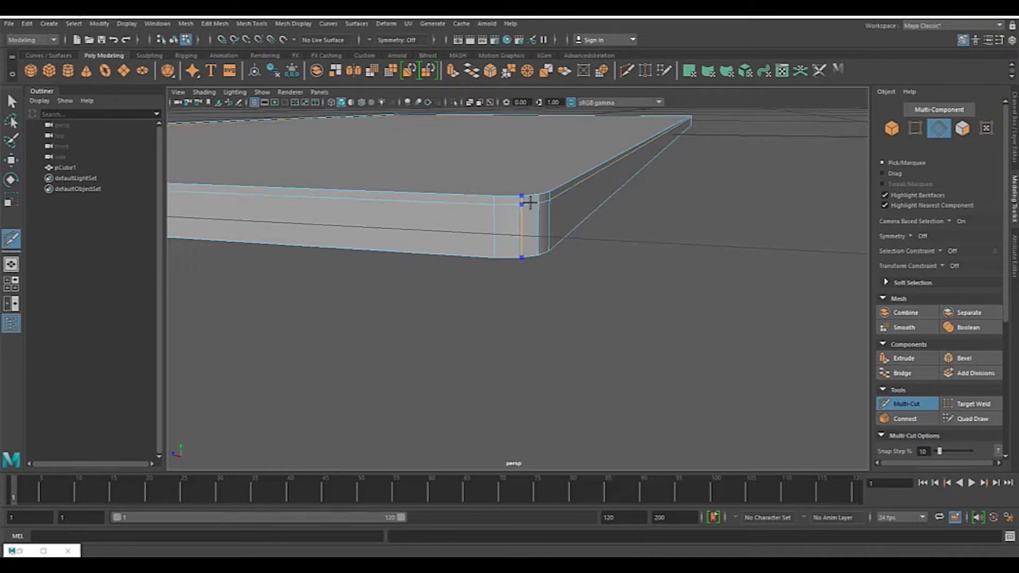
pyautogui.keyDown('ctrl'); pyautogui.click(538, 246); pyautogui.keyUp('ctrl')
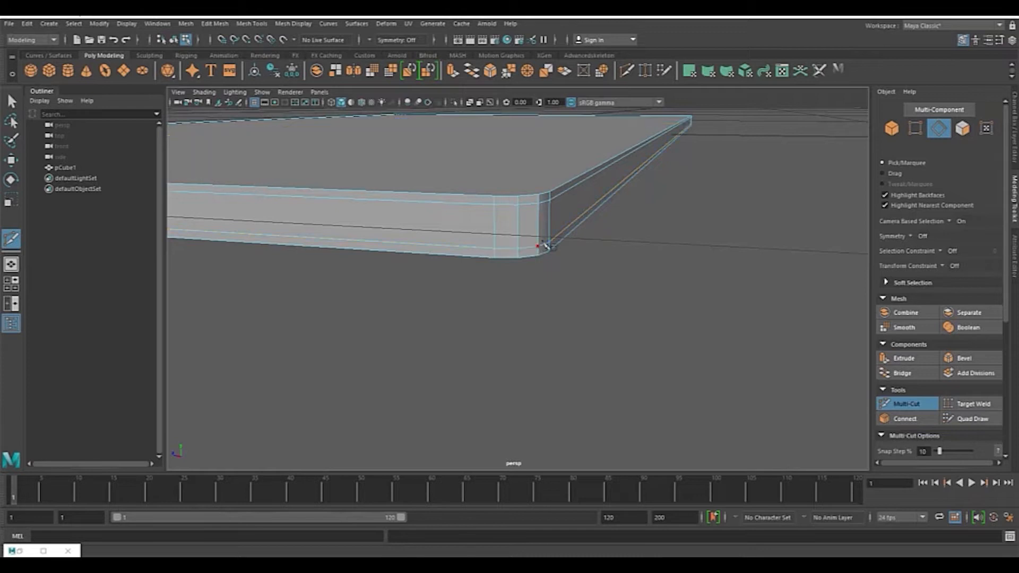
pyautogui.scroll(-2, 589, 224)
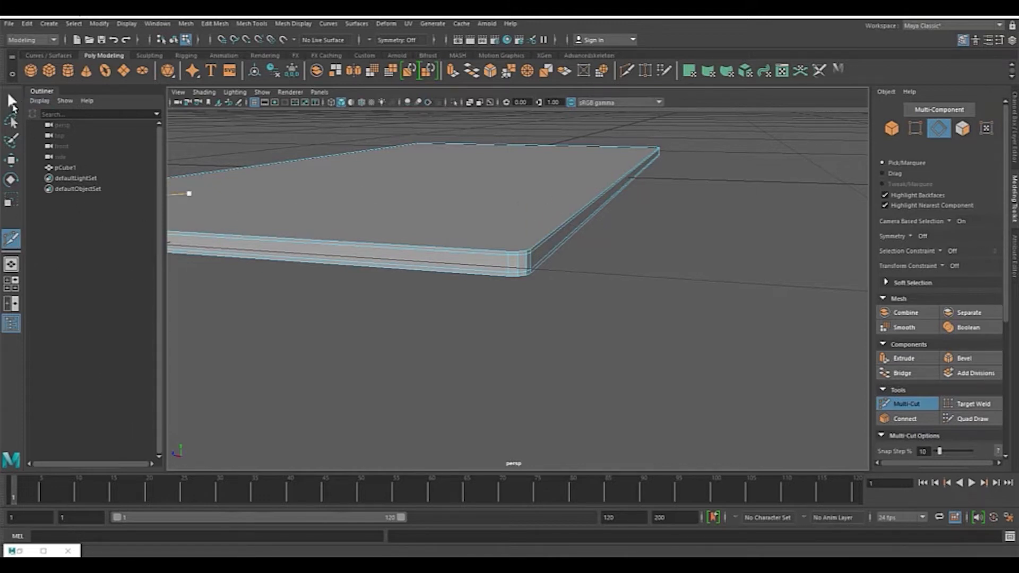
pyautogui.click(13, 107)
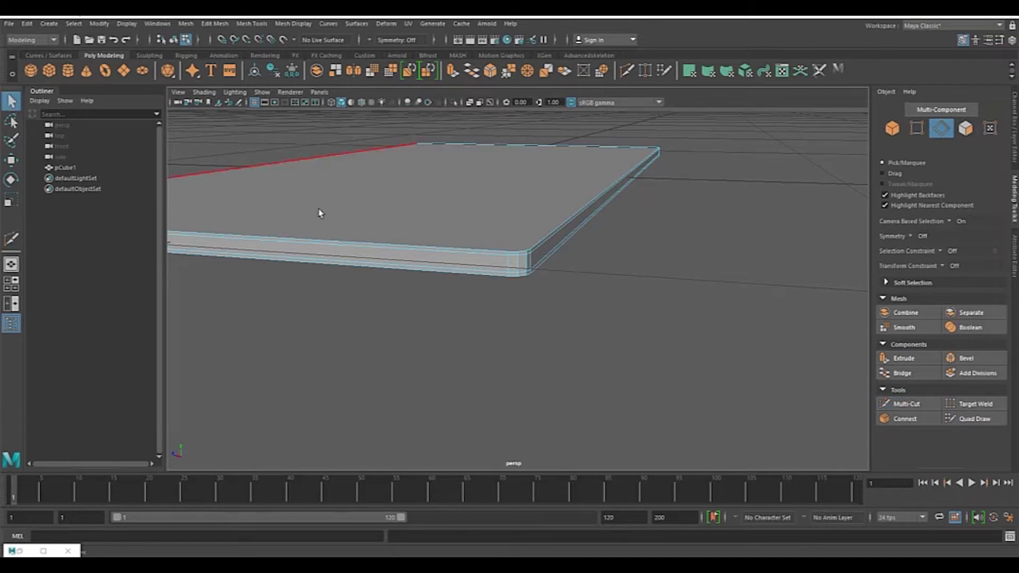
# Step: Zoom out the reference photo to view the whole table
pyautogui.hotkey('alt', 'Tab')
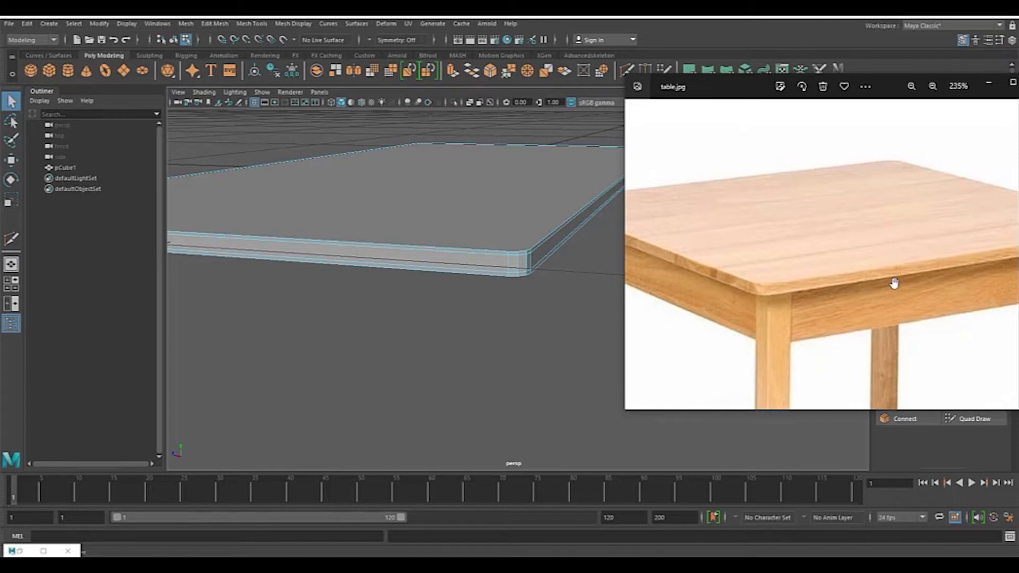
pyautogui.scroll(-3, 845, 223)
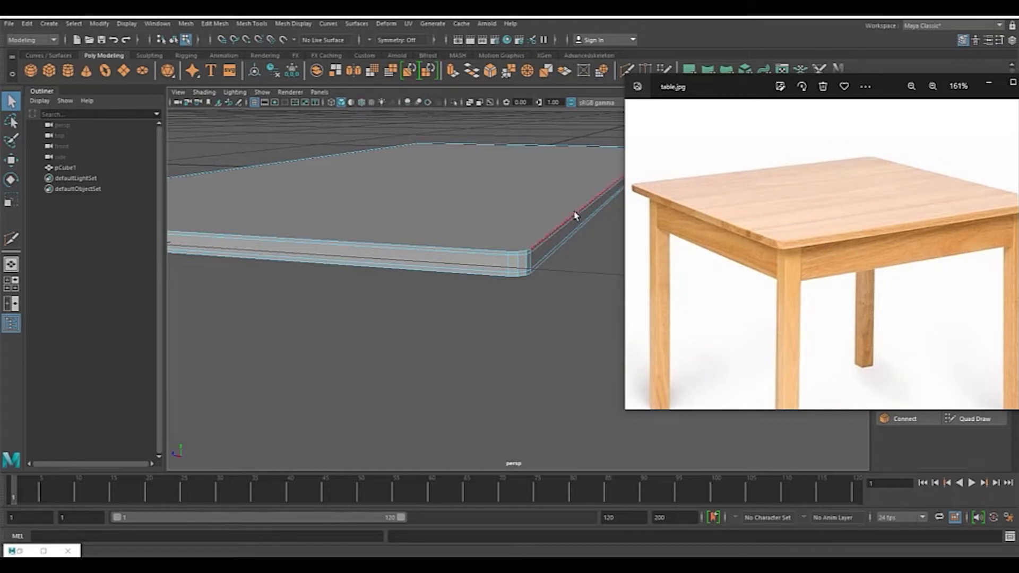
pyautogui.click(507, 190)
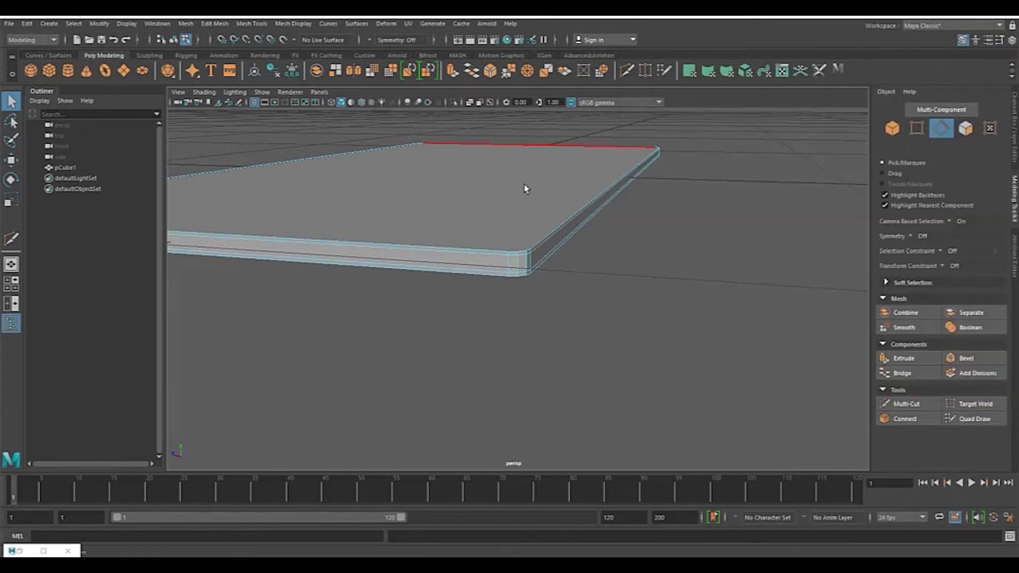
# Step: Create a new cube and scale it into a flat slab beneath the tabletop
pyautogui.click(50, 71)
pyautogui.scroll(-3, 628, 171)
pyautogui.keyDown('alt'); pyautogui.moveTo(637, 185); pyautogui.dragTo(604, 211); pyautogui.keyUp('alt')
pyautogui.scroll(-3, 566, 217)
pyautogui.press('r')
pyautogui.moveTo(515, 192); pyautogui.dragTo(513, 237)
pyautogui.keyDown('alt'); pyautogui.moveTo(619, 266); pyautogui.dragTo(637, 212); pyautogui.keyUp('alt')
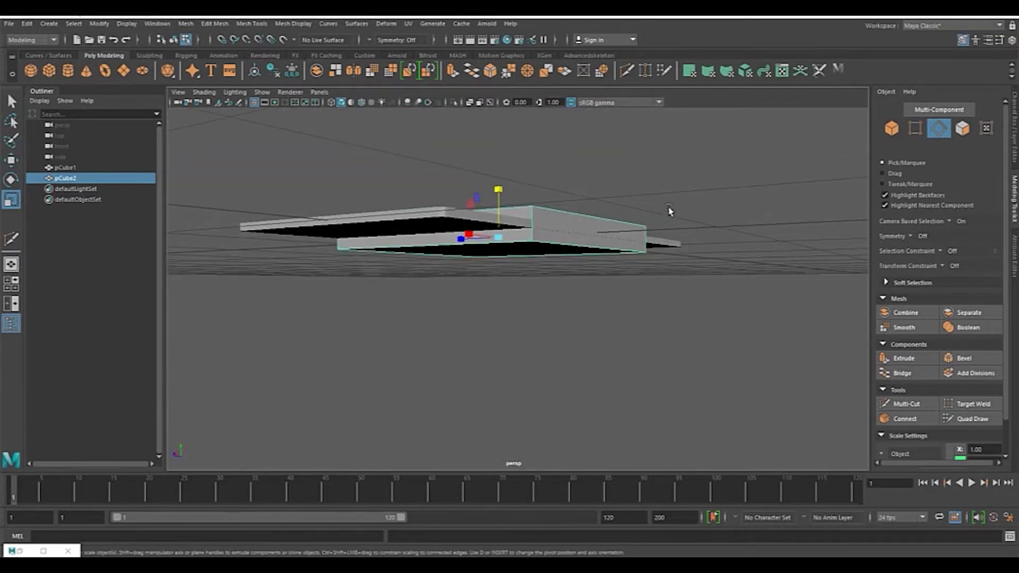
# Step: Move the new cube down below the tabletop in the side view
pyautogui.press('space')
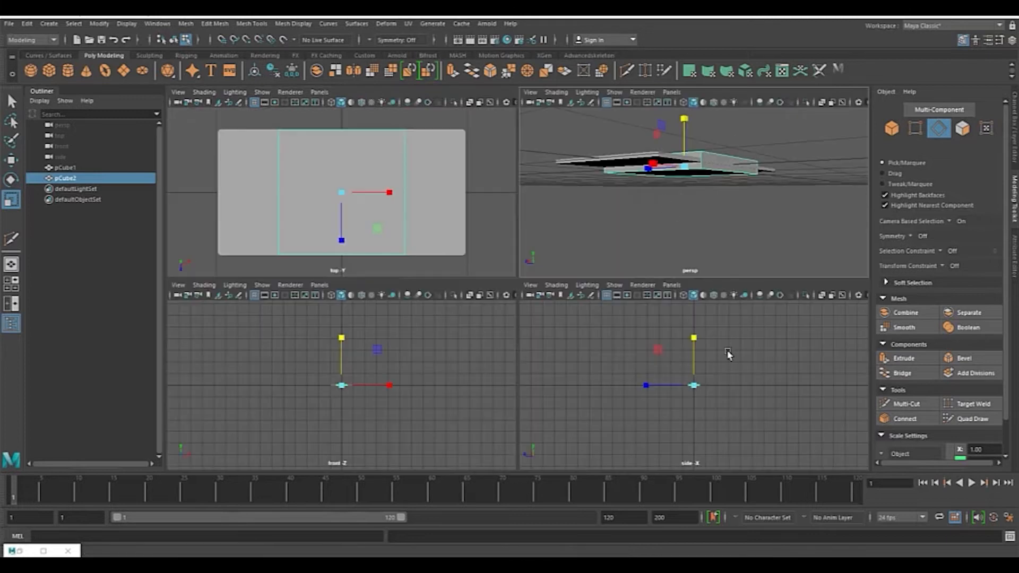
pyautogui.press('space')
pyautogui.scroll(6, 587, 273)
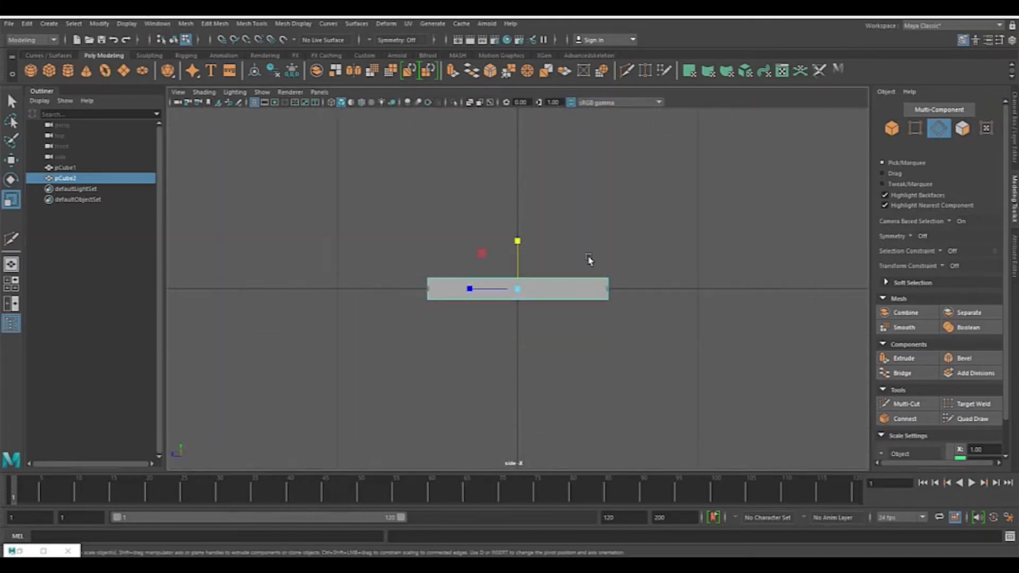
pyautogui.press('w')
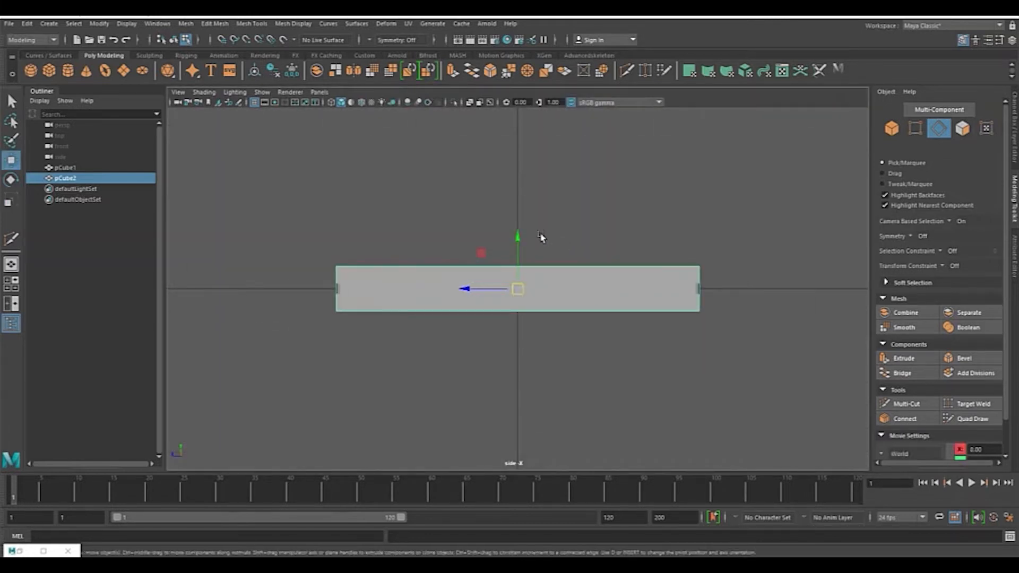
pyautogui.moveTo(519, 240); pyautogui.dragTo(516, 264)
# Step: Scale the new cube thinner in height and slightly shorter in length in the side view
pyautogui.press('r')
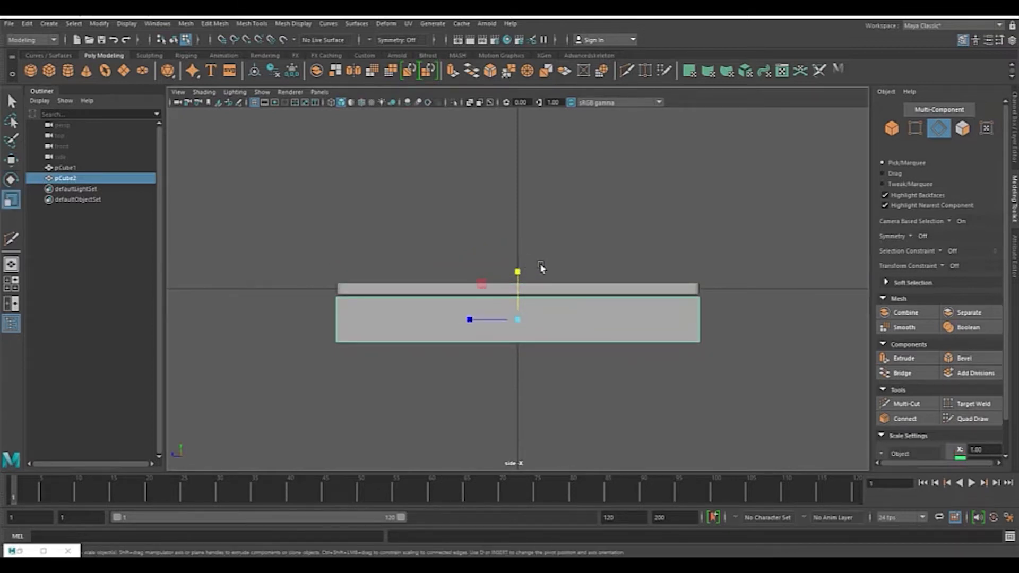
pyautogui.hotkey('alt', 'Tab')
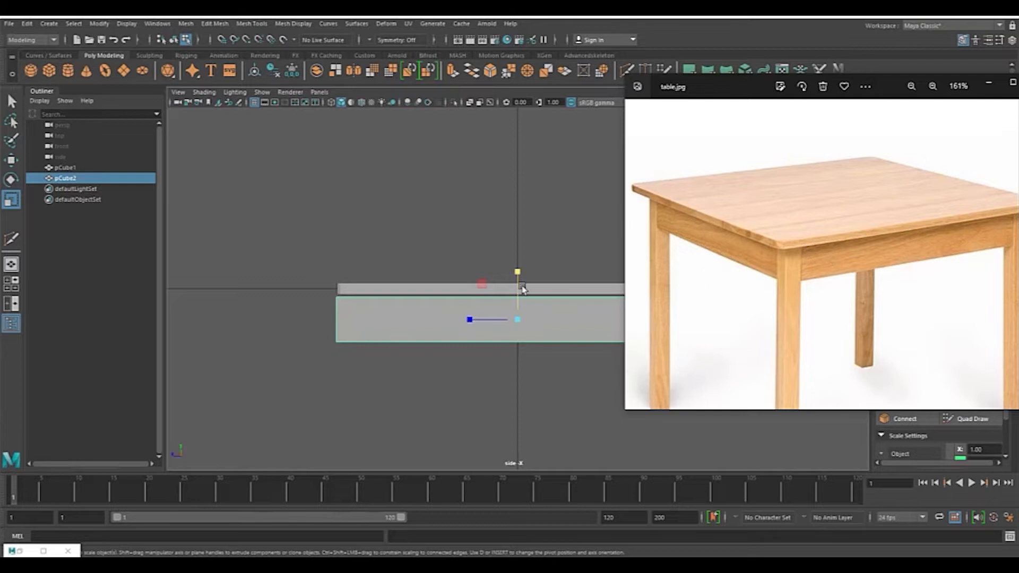
pyautogui.moveTo(520, 275); pyautogui.dragTo(520, 286)
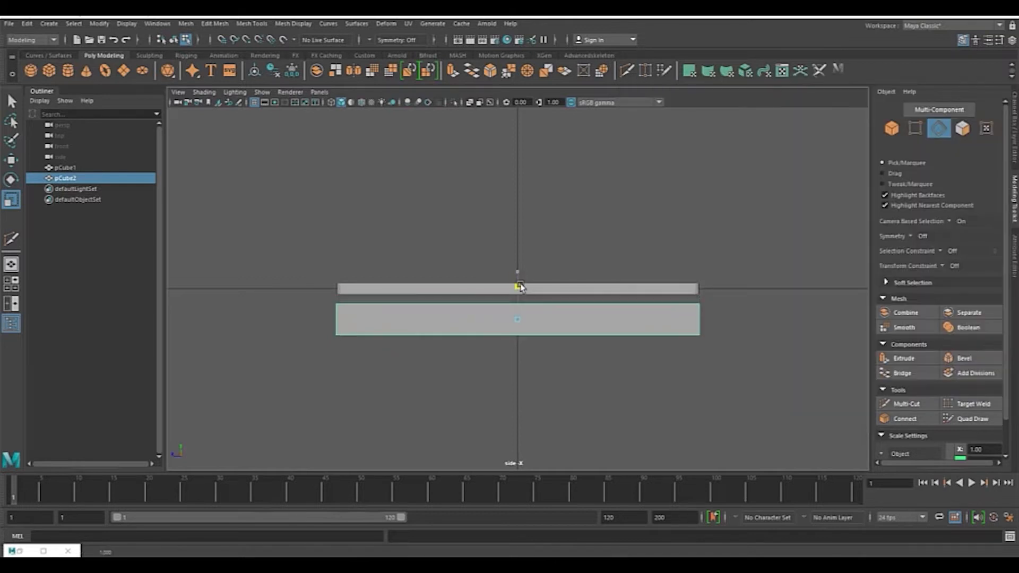
pyautogui.press('w')
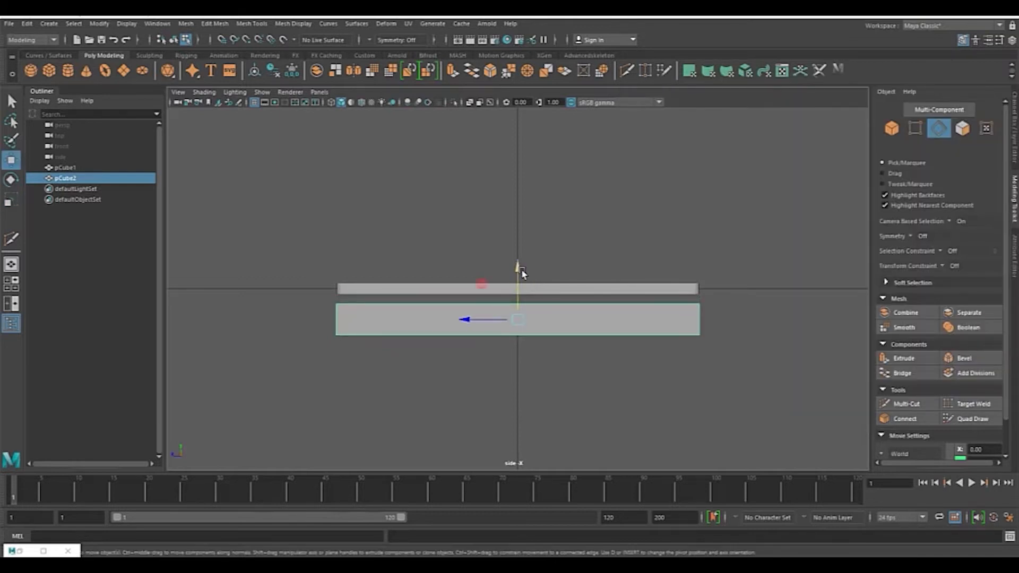
pyautogui.press('r')
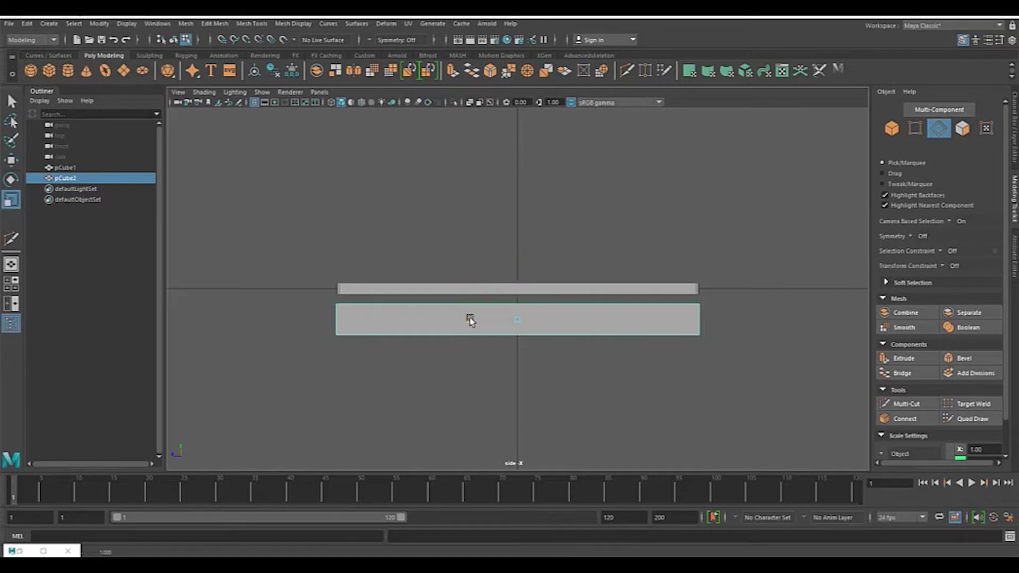
pyautogui.moveTo(470, 317); pyautogui.dragTo(484, 327)
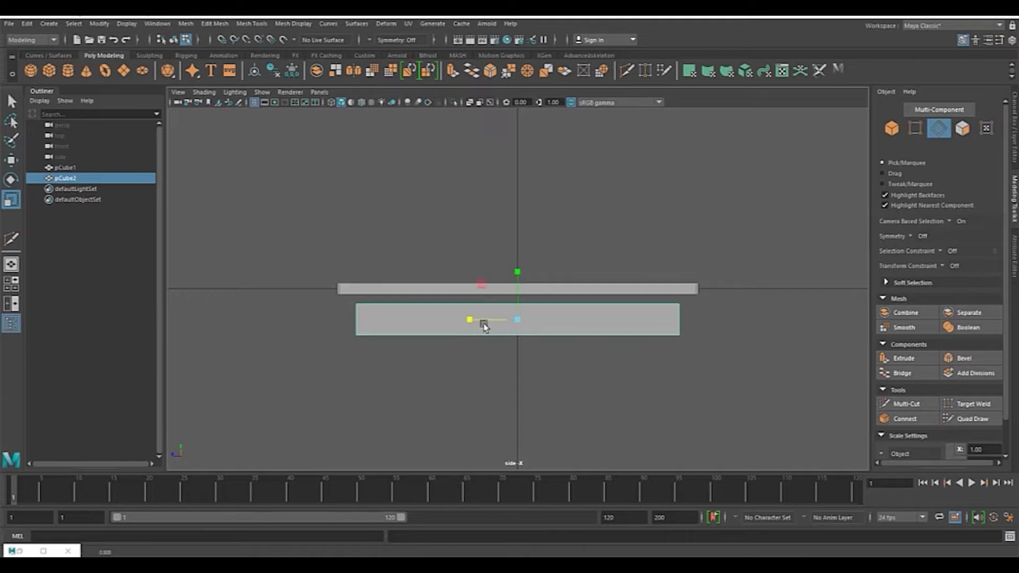
# Step: Reselect the new cube and scale it narrow into a thin board in the front view
pyautogui.hotkey('alt', 'Tab')
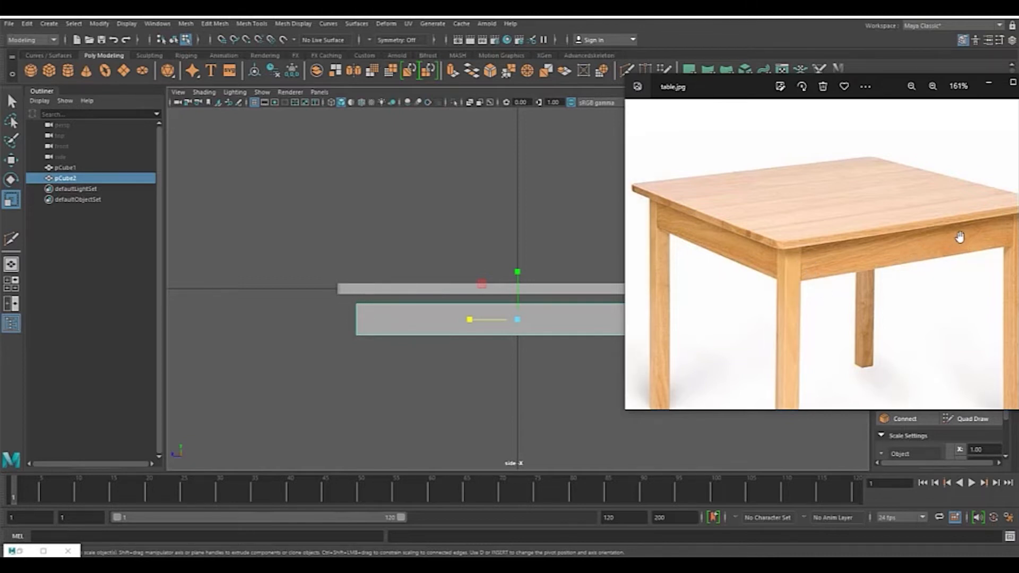
pyautogui.click(577, 253)
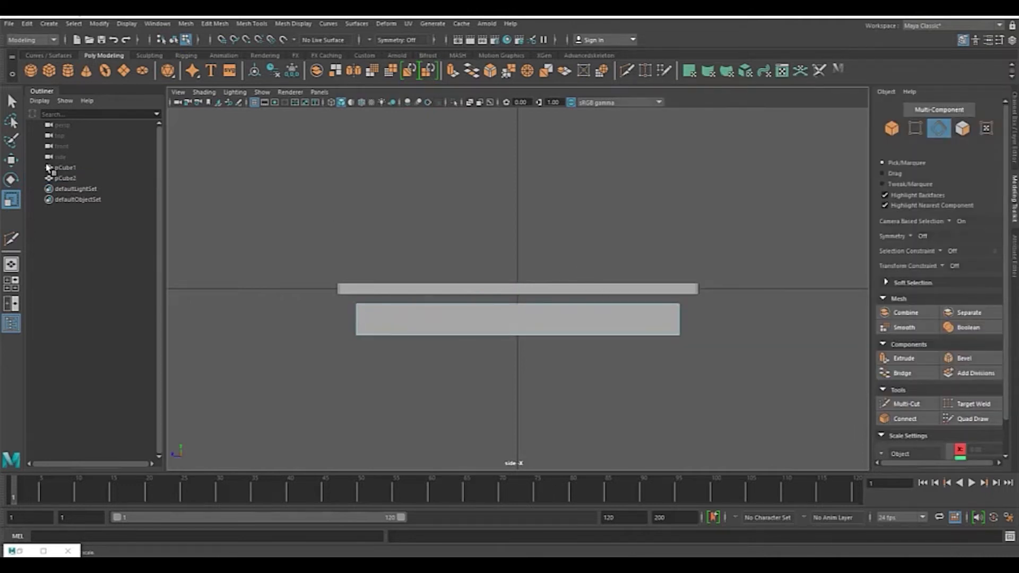
pyautogui.click(65, 177)
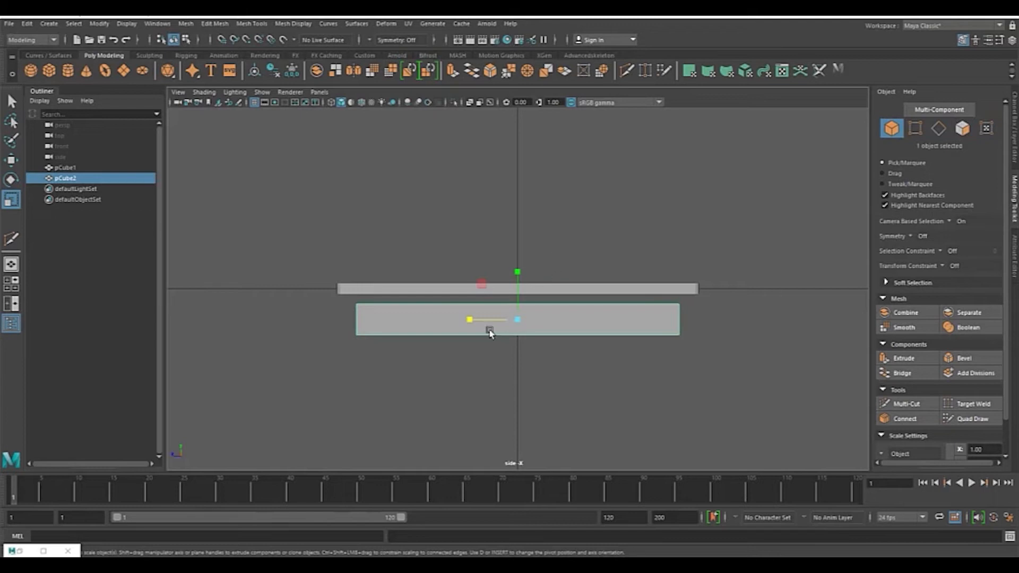
pyautogui.moveTo(470, 320); pyautogui.dragTo(470, 321)
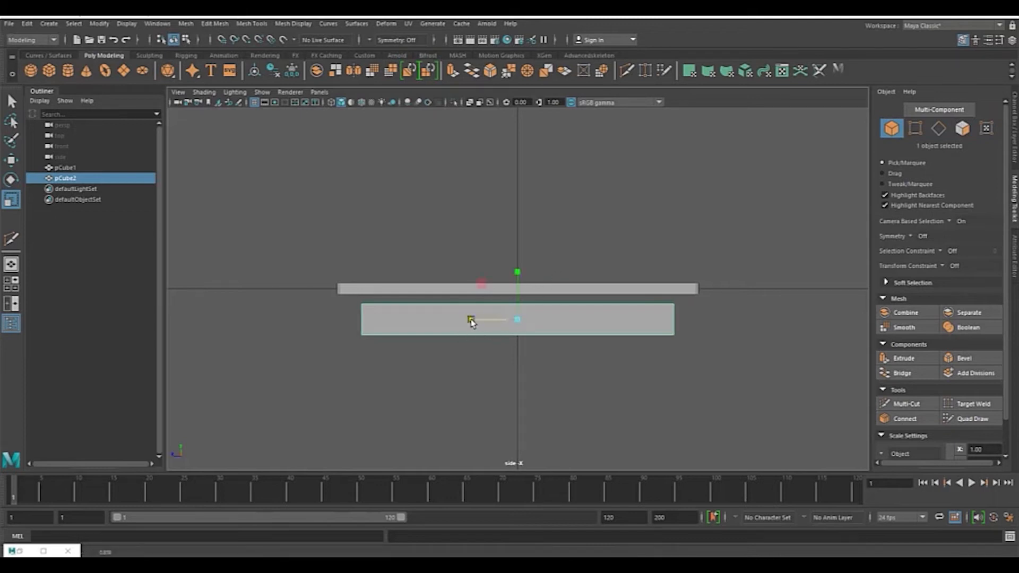
pyautogui.press('space')
pyautogui.press('space')
pyautogui.scroll(5, 600, 282)
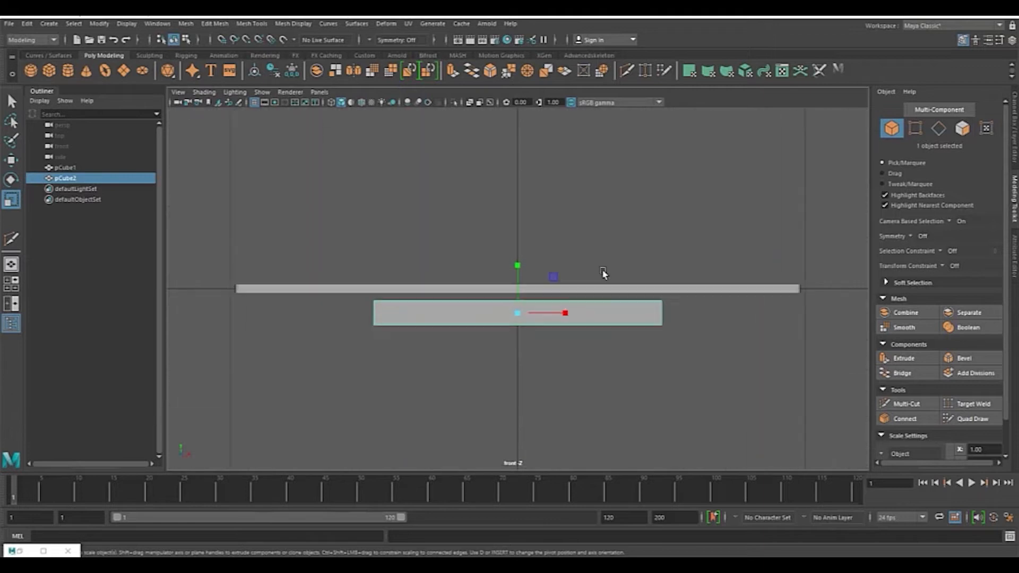
pyautogui.moveTo(567, 315); pyautogui.dragTo(521, 336)
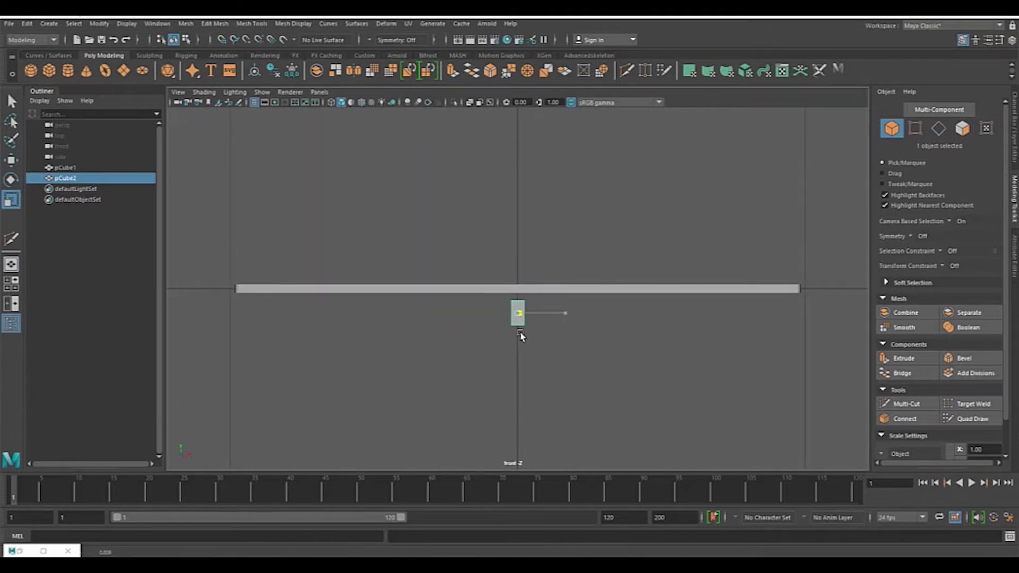
# Step: Move the thin board to the right end of the tabletop and up against its underside in the front view
pyautogui.press('w')
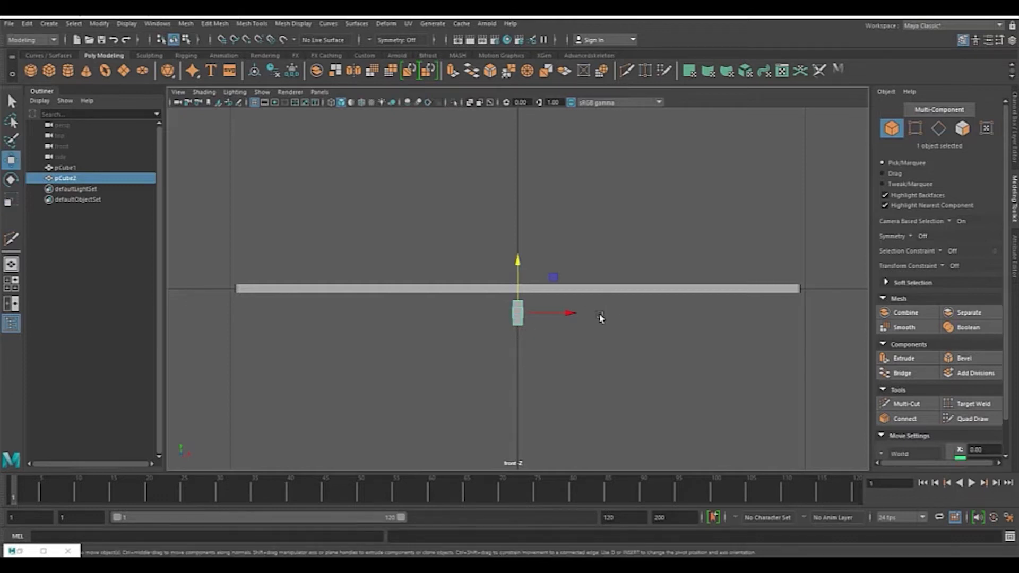
pyautogui.moveTo(564, 317); pyautogui.dragTo(814, 325)
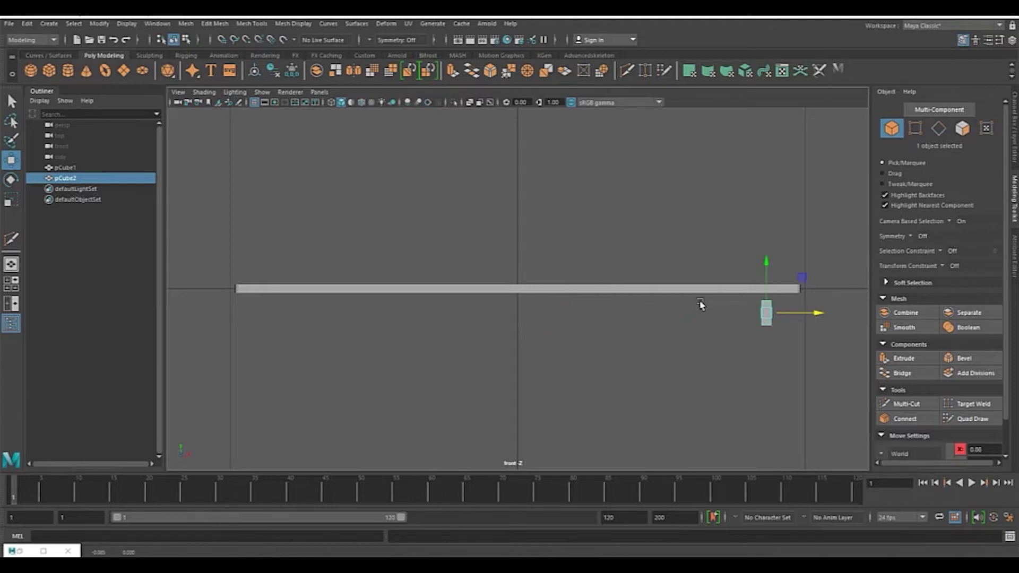
pyautogui.hotkey('alt', 'Tab')
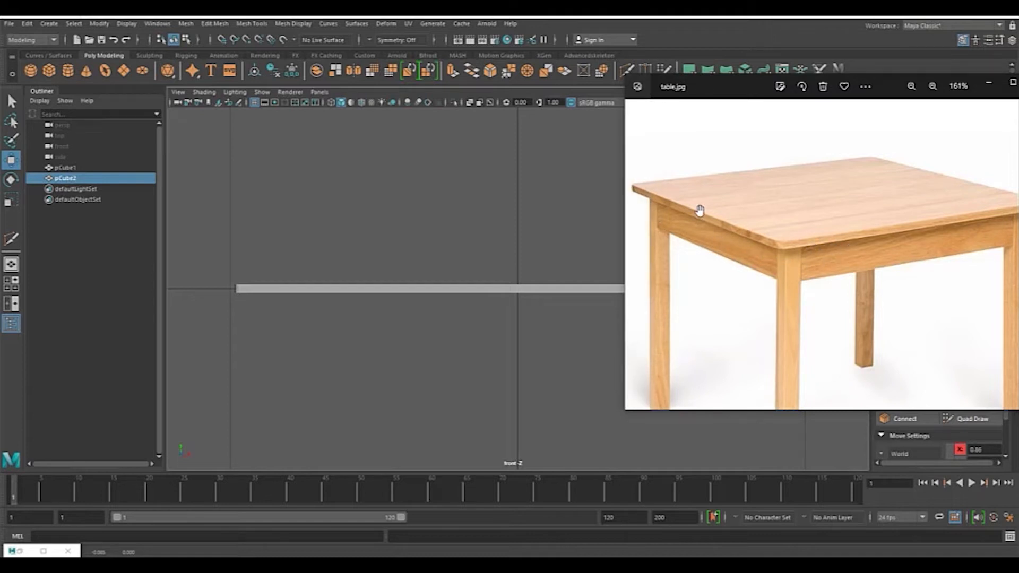
pyautogui.hotkey('alt', 'Tab')
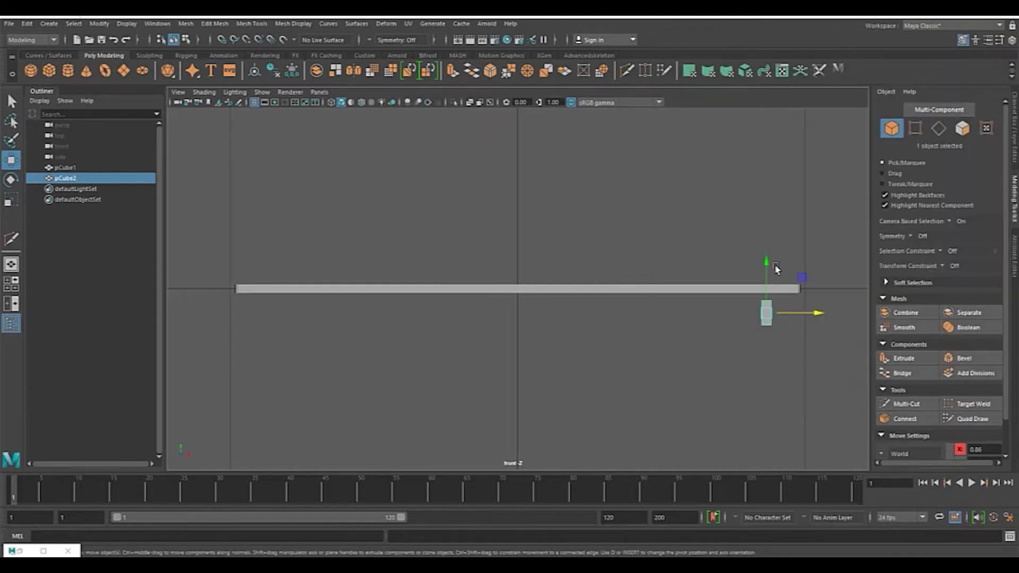
pyautogui.scroll(5, 787, 236)
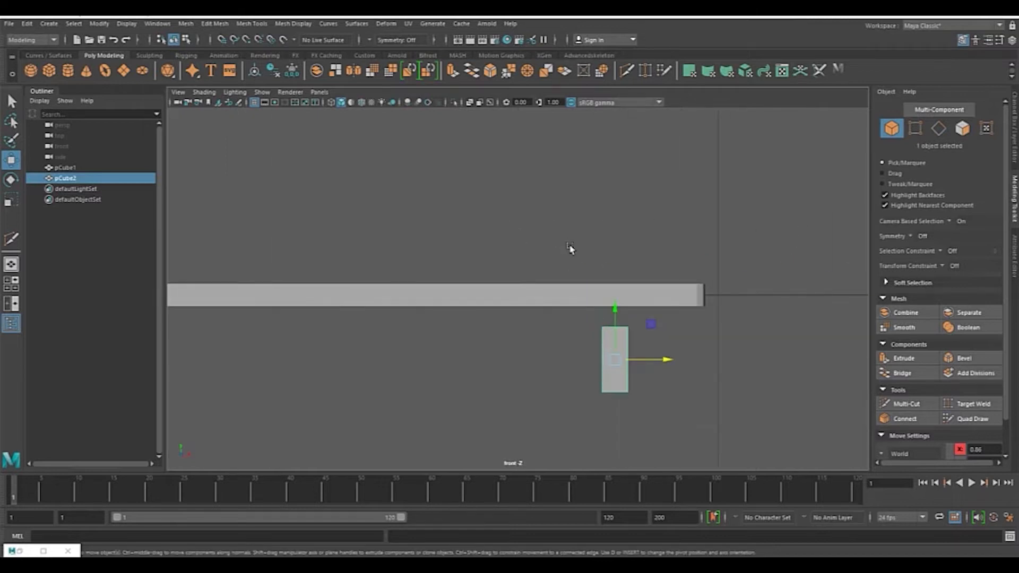
pyautogui.moveTo(616, 308); pyautogui.dragTo(620, 288)
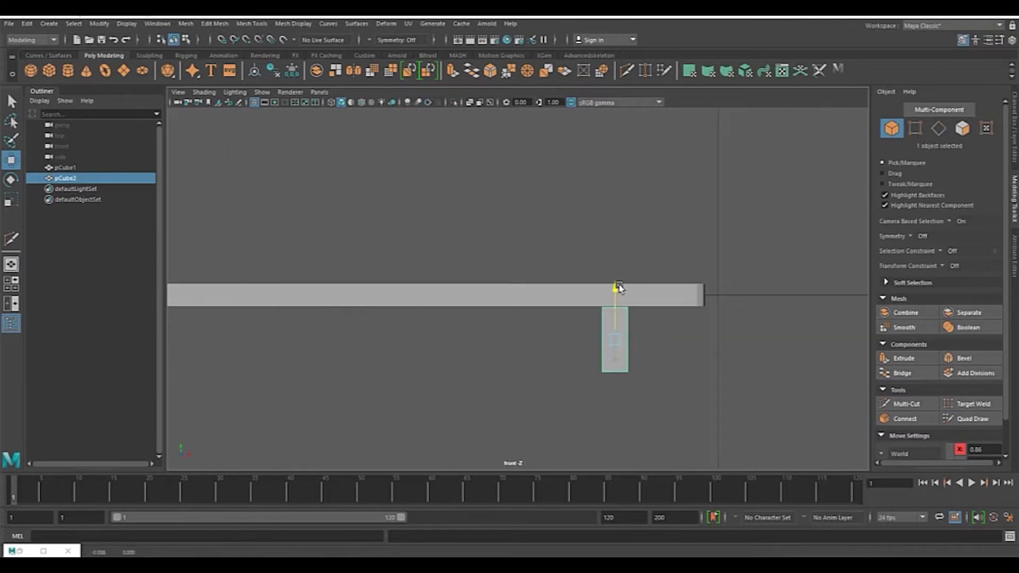
# Step: Nudge the board in the perspective view so it sits flush beneath the tabletop's end
pyautogui.press('space')
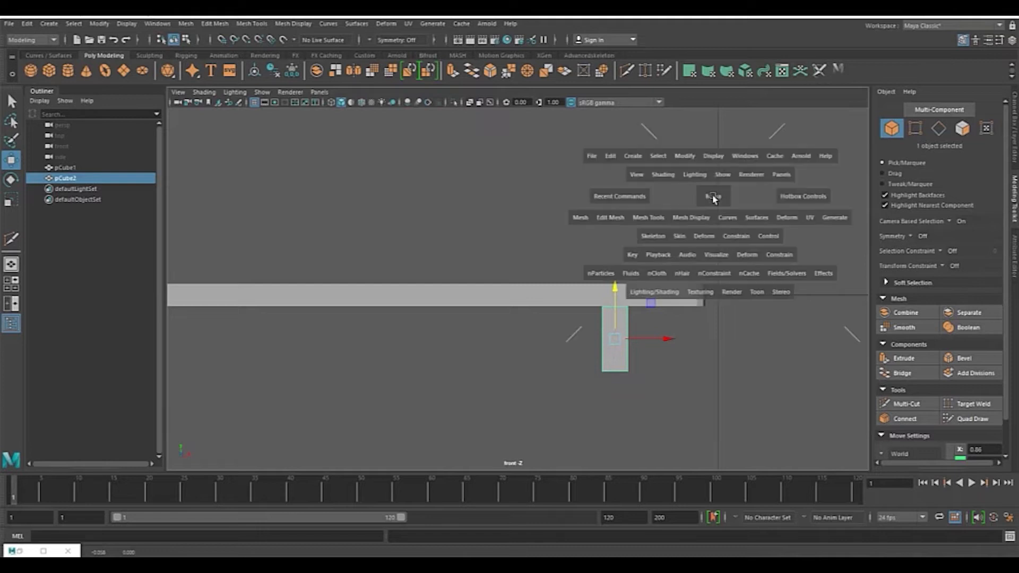
pyautogui.press('space')
pyautogui.keyDown('alt'); pyautogui.moveTo(638, 243); pyautogui.dragTo(423, 282); pyautogui.keyUp('alt')
pyautogui.scroll(5, 558, 297)
pyautogui.press('r')
pyautogui.press('w')
pyautogui.keyDown('alt'); pyautogui.moveTo(633, 265); pyautogui.dragTo(705, 263); pyautogui.keyUp('alt')
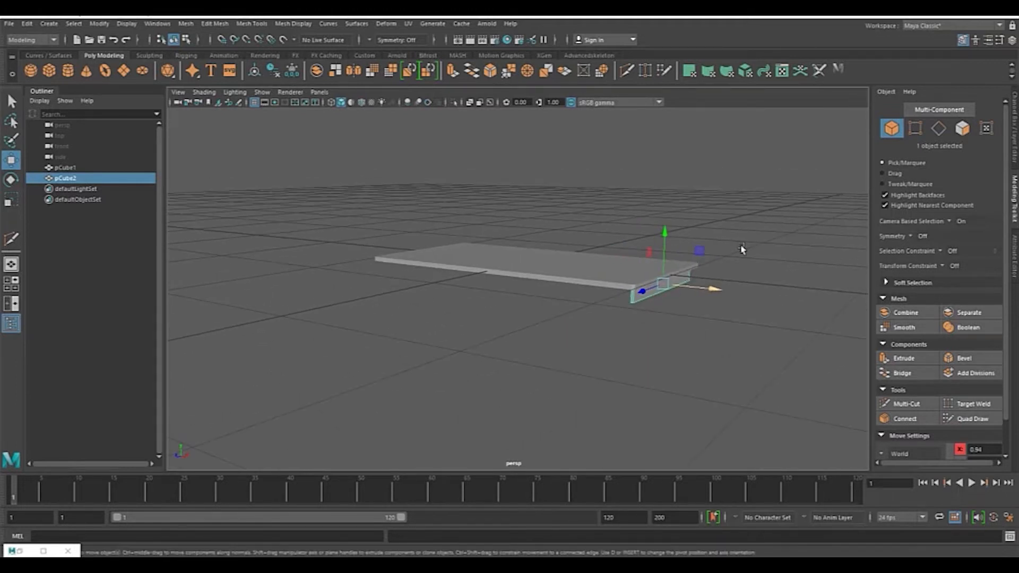
pyautogui.keyDown('alt'); pyautogui.moveTo(746, 242); pyautogui.dragTo(626, 262, button='middle'); pyautogui.keyUp('alt')
pyautogui.scroll(5, 628, 260)
pyautogui.keyDown('alt'); pyautogui.moveTo(630, 257); pyautogui.dragTo(630, 264); pyautogui.keyUp('alt')
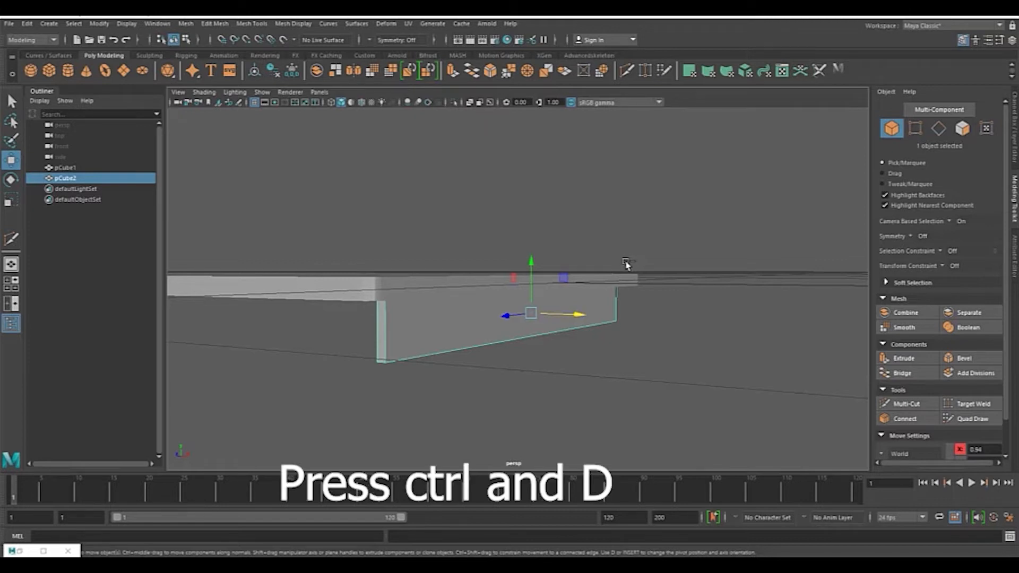
# Step: Duplicate the board and move the copy to the opposite end of the tabletop in the front view
pyautogui.hotkey('ctrl', 'd')
pyautogui.scroll(-4, 492, 353)
pyautogui.keyDown('alt'); pyautogui.moveTo(432, 334); pyautogui.dragTo(551, 320, button='middle'); pyautogui.keyUp('alt')
pyautogui.keyDown('alt'); pyautogui.moveTo(551, 320); pyautogui.dragTo(595, 314); pyautogui.keyUp('alt')
pyautogui.moveTo(743, 280); pyautogui.dragTo(425, 277)
pyautogui.press('space')
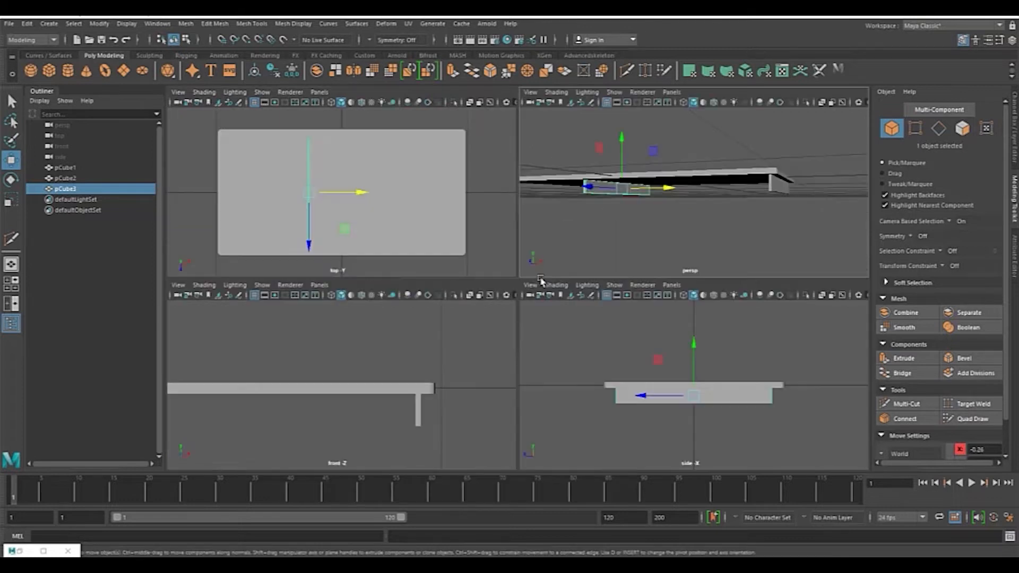
pyautogui.press('space')
pyautogui.keyDown('alt'); pyautogui.moveTo(401, 352); pyautogui.dragTo(746, 323, button='middle'); pyautogui.keyUp('alt')
pyautogui.keyDown('alt'); pyautogui.moveTo(747, 323); pyautogui.dragTo(465, 300, button='right'); pyautogui.keyUp('alt')
pyautogui.keyDown('alt'); pyautogui.moveTo(465, 301); pyautogui.dragTo(477, 318, button='middle'); pyautogui.keyUp('alt')
pyautogui.keyDown('alt'); pyautogui.moveTo(477, 319); pyautogui.dragTo(507, 327, button='right'); pyautogui.keyUp('alt')
pyautogui.keyDown('alt'); pyautogui.moveTo(507, 326); pyautogui.dragTo(678, 258, button='middle'); pyautogui.keyUp('alt')
pyautogui.keyDown('alt'); pyautogui.moveTo(677, 259); pyautogui.dragTo(682, 320, button='right'); pyautogui.keyUp('alt')
pyautogui.moveTo(693, 273); pyautogui.dragTo(395, 273)
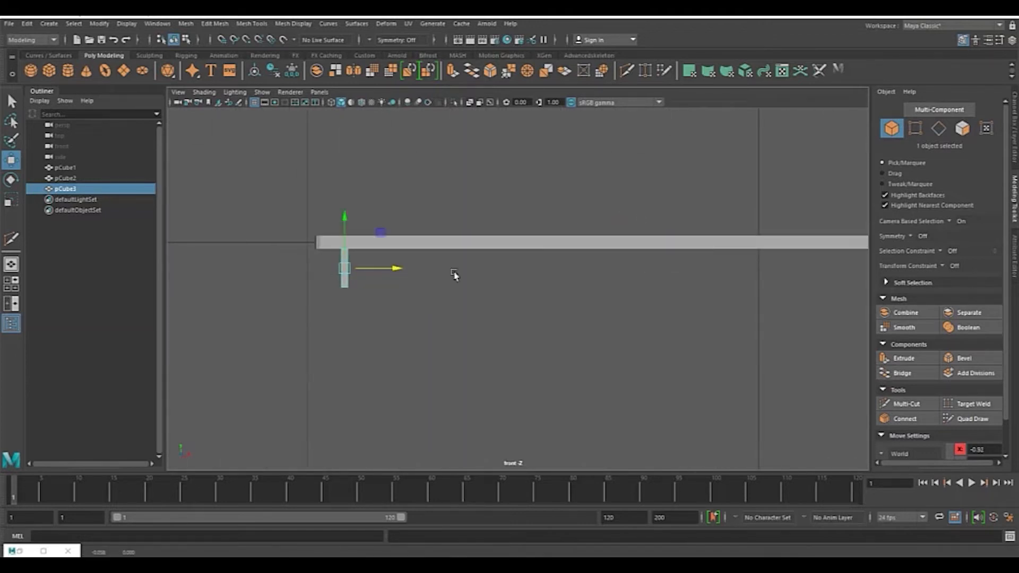
pyautogui.keyDown('alt'); pyautogui.moveTo(738, 281); pyautogui.dragTo(678, 285, button='right'); pyautogui.keyUp('alt')
pyautogui.keyDown('alt'); pyautogui.moveTo(678, 285); pyautogui.dragTo(648, 282, button='middle'); pyautogui.keyUp('alt')
pyautogui.keyDown('alt'); pyautogui.moveTo(620, 278); pyautogui.dragTo(672, 253, button='right'); pyautogui.keyUp('alt')
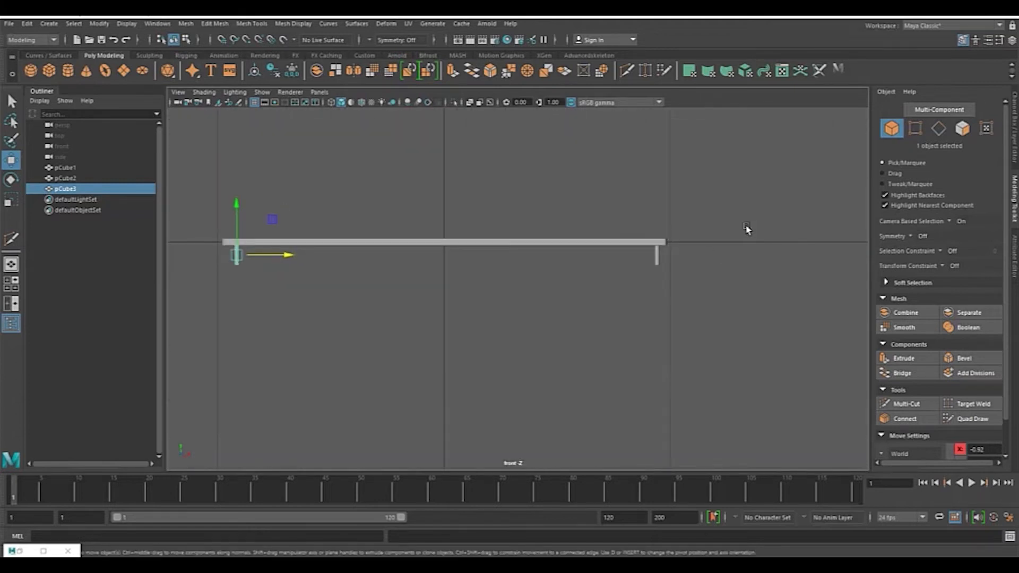
# Step: Inspect the two end boards beneath the tabletop in perspective and compare them with the reference photo
pyautogui.press('space')
pyautogui.press('space')
pyautogui.moveTo(699, 253)
pyautogui.keyDown('alt'); pyautogui.mouseDown()
pyautogui.moveTo(444, 248)
pyautogui.moveTo(706, 252)
pyautogui.mouseUp(); pyautogui.keyUp('alt')
pyautogui.scroll(4, 709, 266)
pyautogui.keyDown('alt'); pyautogui.moveTo(701, 266); pyautogui.dragTo(592, 263, button='middle'); pyautogui.keyUp('alt')
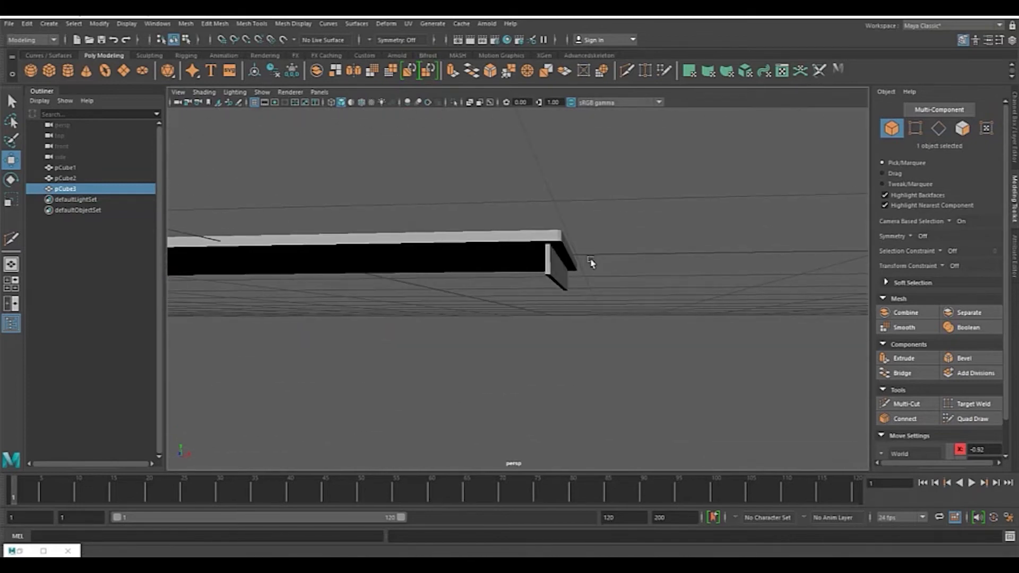
pyautogui.scroll(2, 610, 270)
pyautogui.keyDown('alt'); pyautogui.moveTo(610, 270); pyautogui.dragTo(498, 287); pyautogui.keyUp('alt')
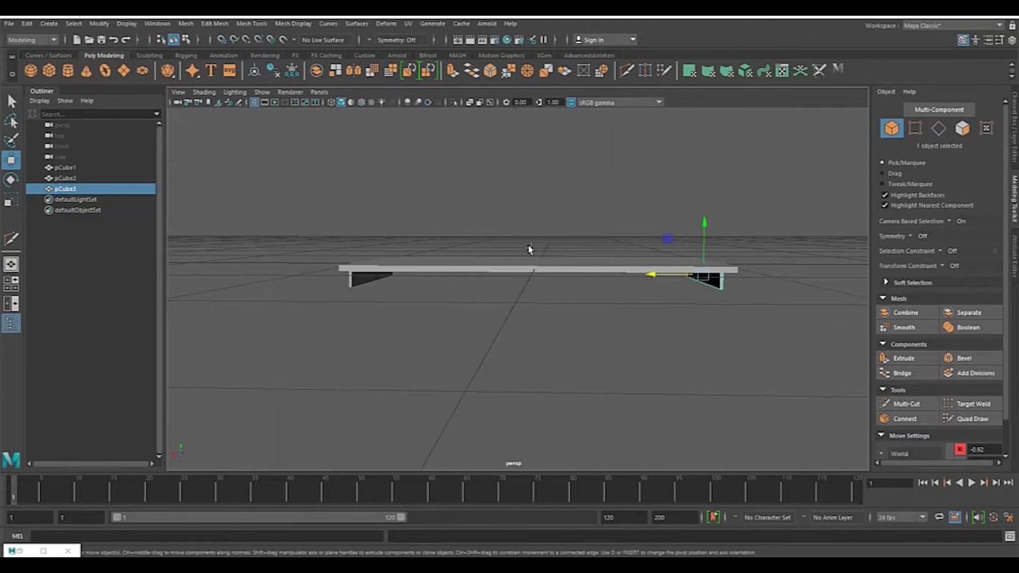
pyautogui.hotkey('alt', 'Tab')
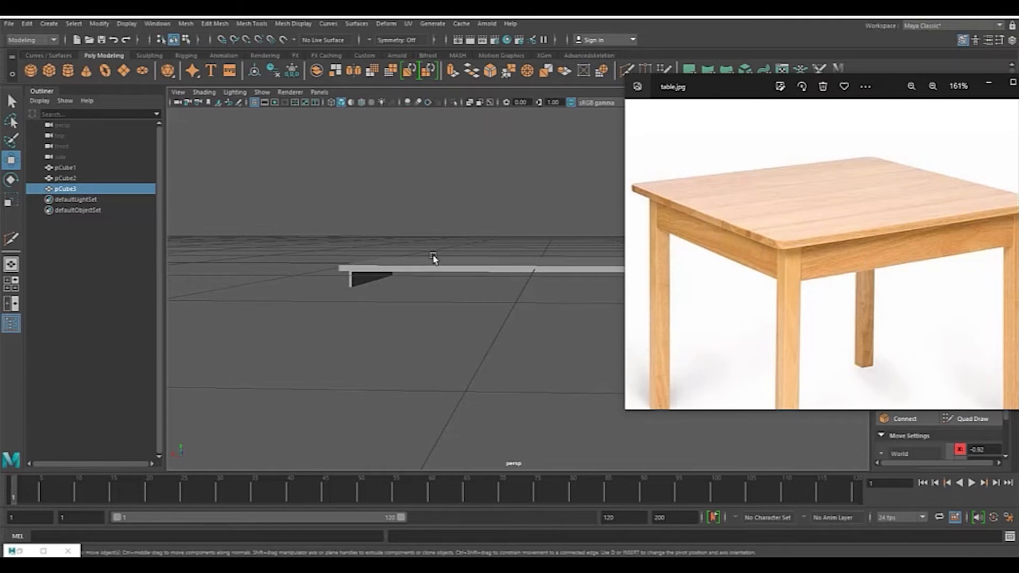
pyautogui.click(490, 257)
pyautogui.keyDown('alt'); pyautogui.moveTo(768, 274); pyautogui.dragTo(613, 307); pyautogui.keyUp('alt')
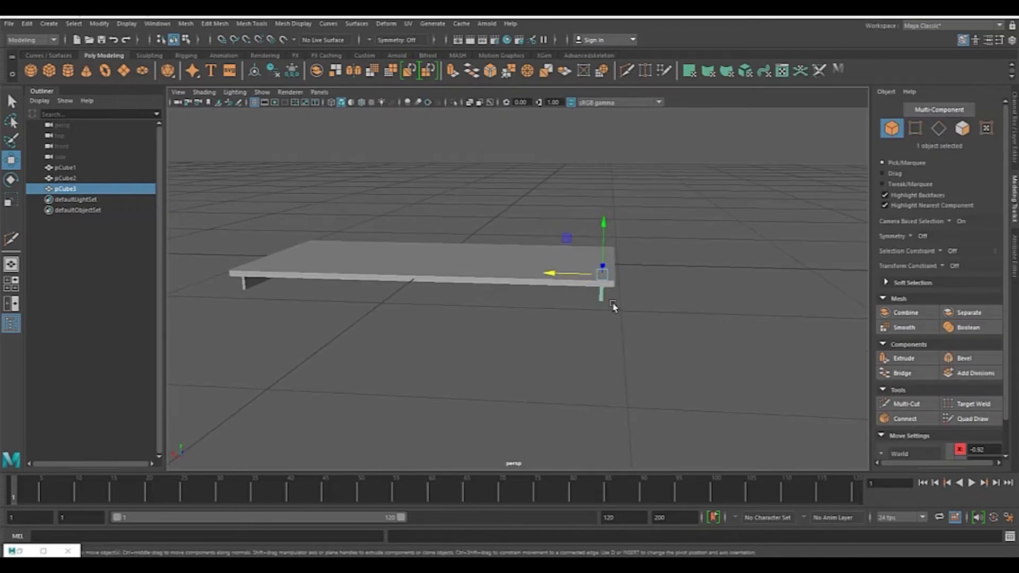
# Step: Duplicate an end board and move the copy toward the middle of the tabletop
pyautogui.hotkey('ctrl', 'd')
pyautogui.moveTo(580, 276); pyautogui.dragTo(502, 275)
pyautogui.moveTo(632, 277)
pyautogui.keyDown('alt'); pyautogui.mouseDown()
pyautogui.moveTo(606, 259)
pyautogui.moveTo(631, 273)
pyautogui.mouseUp(); pyautogui.keyUp('alt')
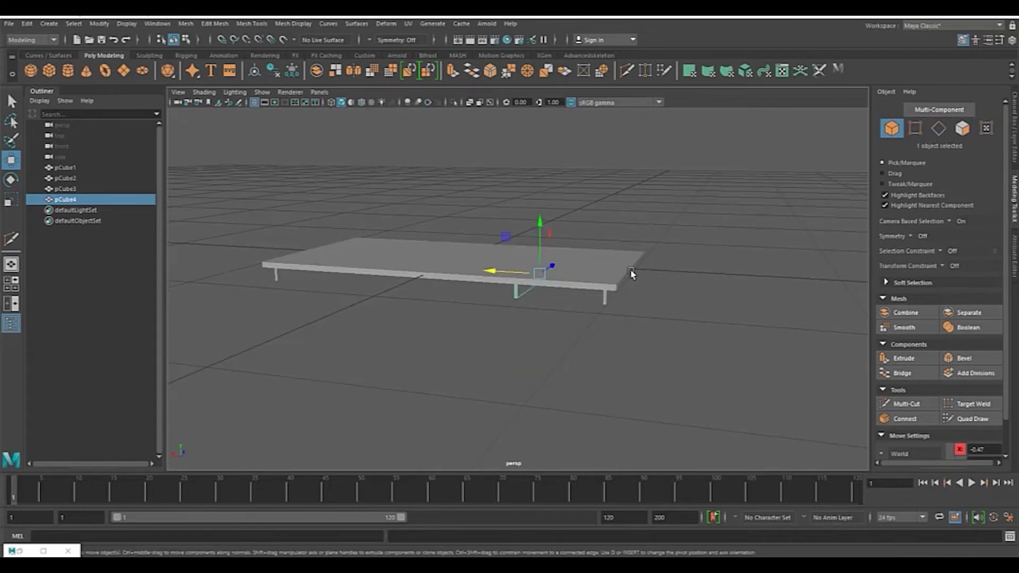
pyautogui.press('space')
pyautogui.press('space')
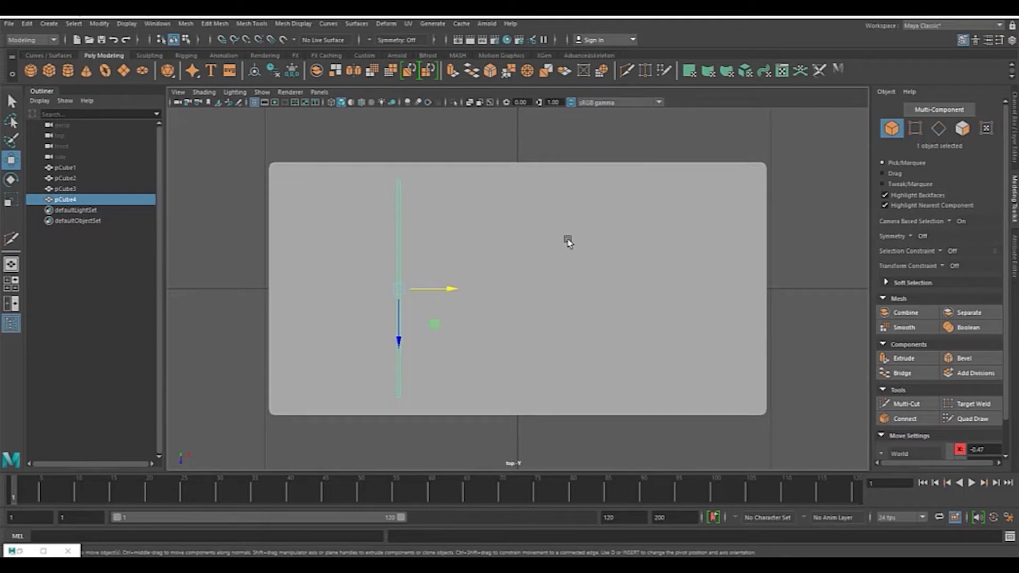
pyautogui.press('4')
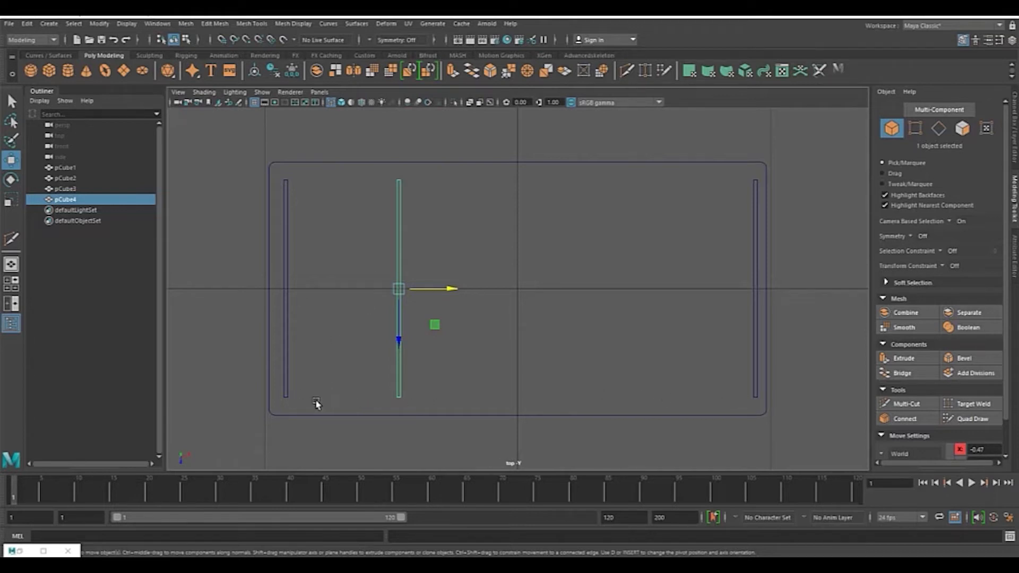
# Step: Rotate the copied board to 90 degrees around Y so it runs along the tabletop's long side
pyautogui.click(12, 180)
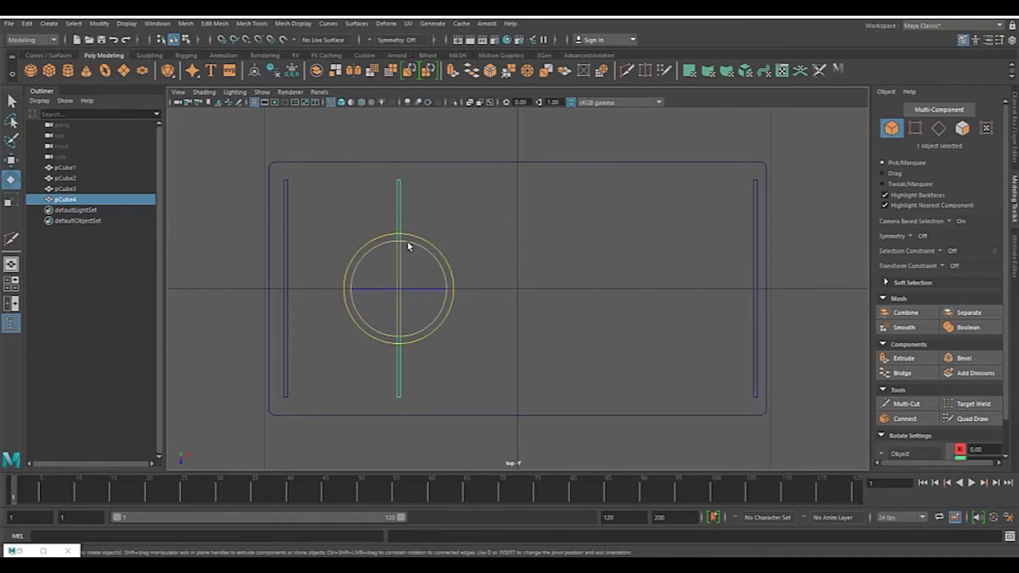
pyautogui.click(1017, 138)
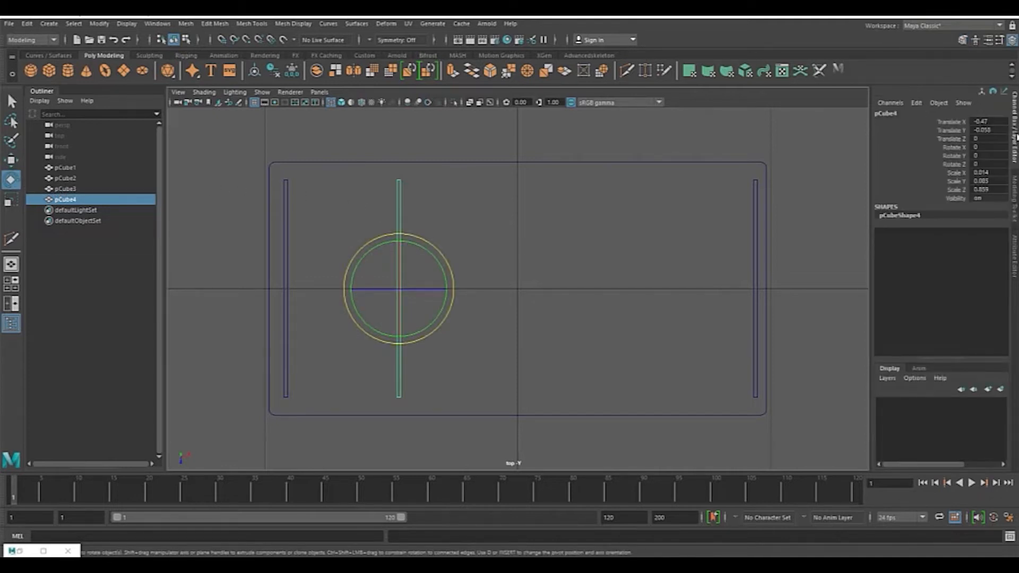
pyautogui.moveTo(430, 258); pyautogui.dragTo(375, 267)
pyautogui.doubleClick(988, 156)
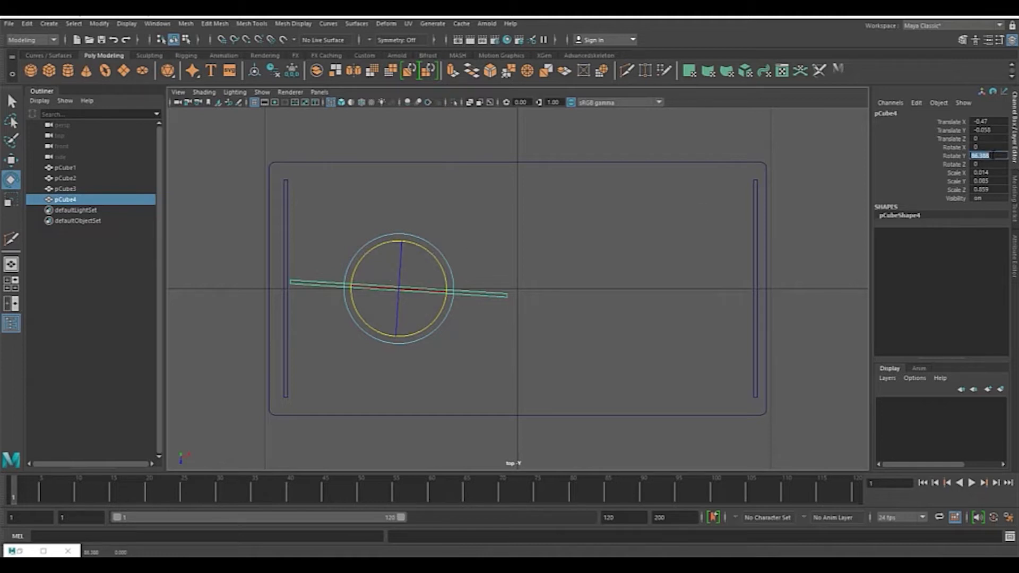
pyautogui.press('Return')
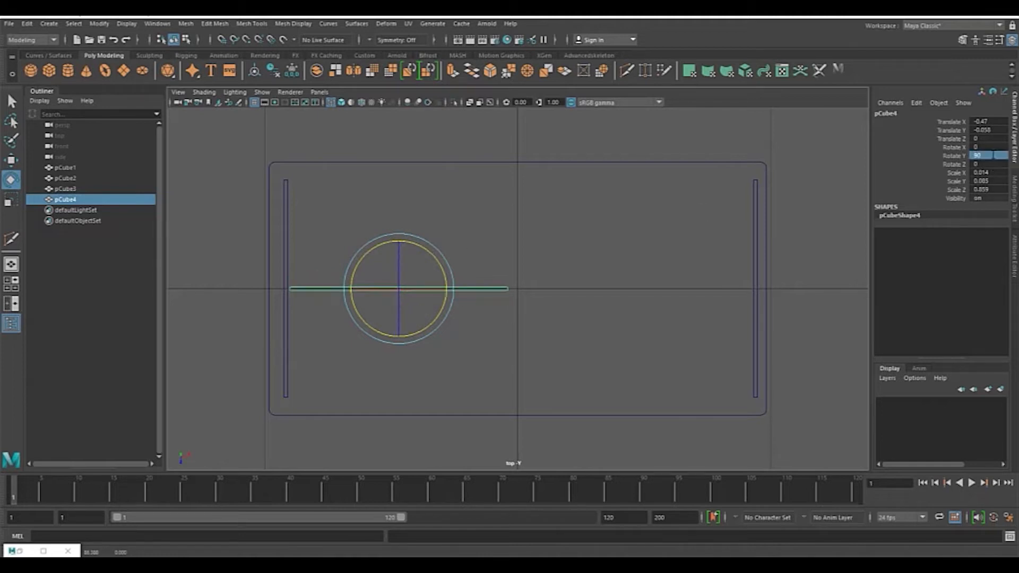
pyautogui.hotkey('ctrl', 'z')
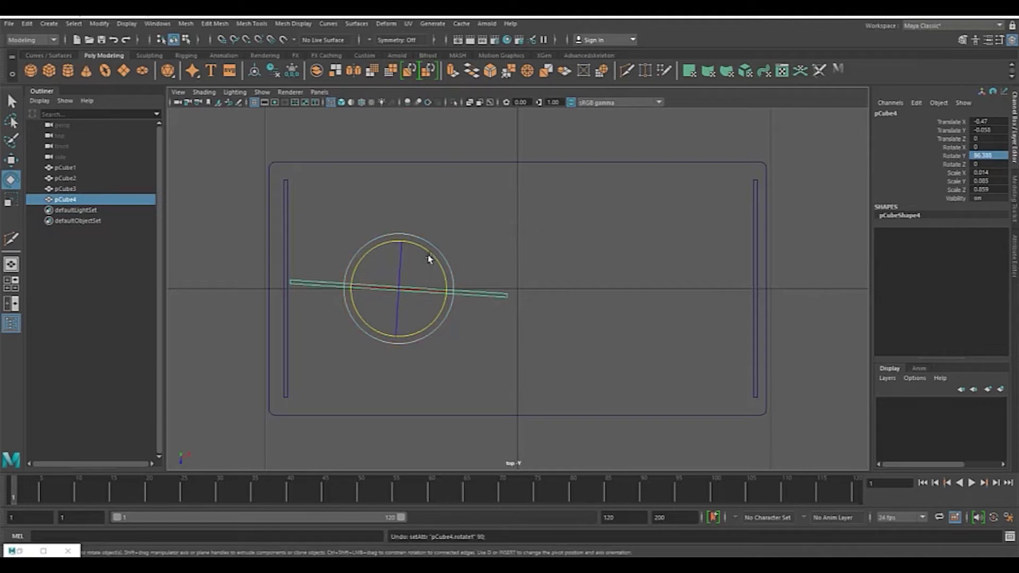
pyautogui.moveTo(387, 246); pyautogui.dragTo(385, 250)
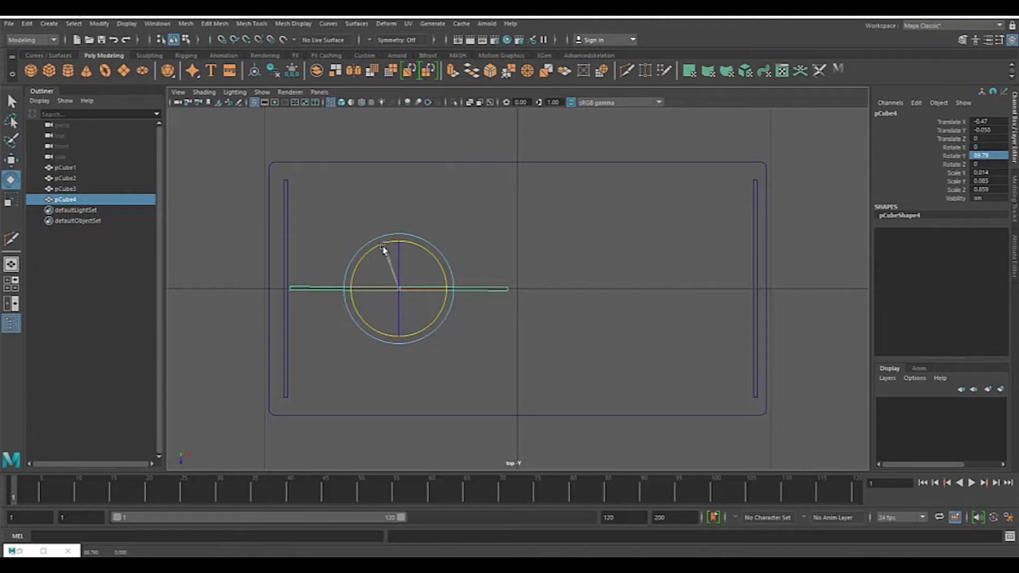
pyautogui.moveTo(385, 250); pyautogui.dragTo(385, 251)
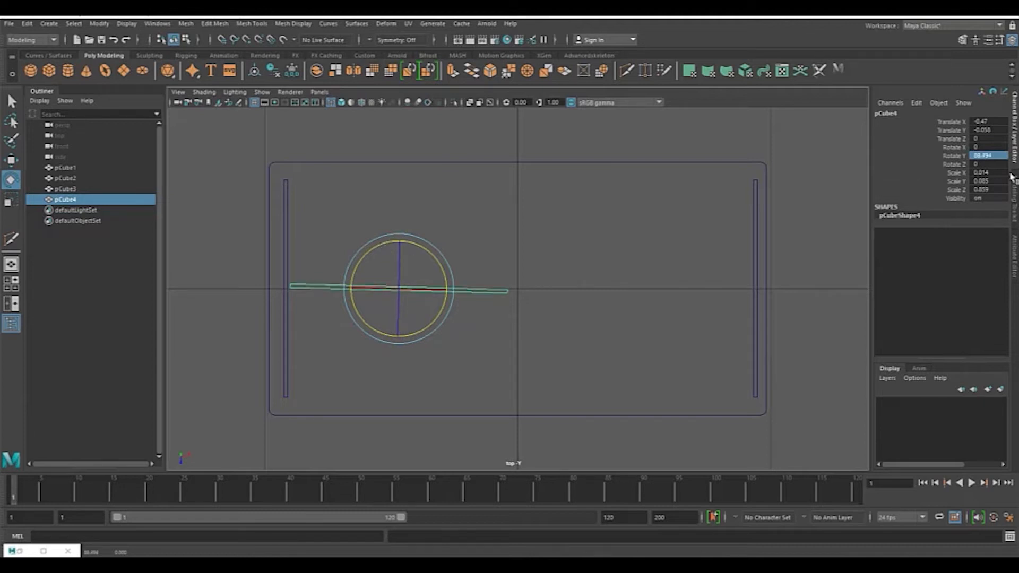
pyautogui.doubleClick(999, 156)
pyautogui.press('Return')
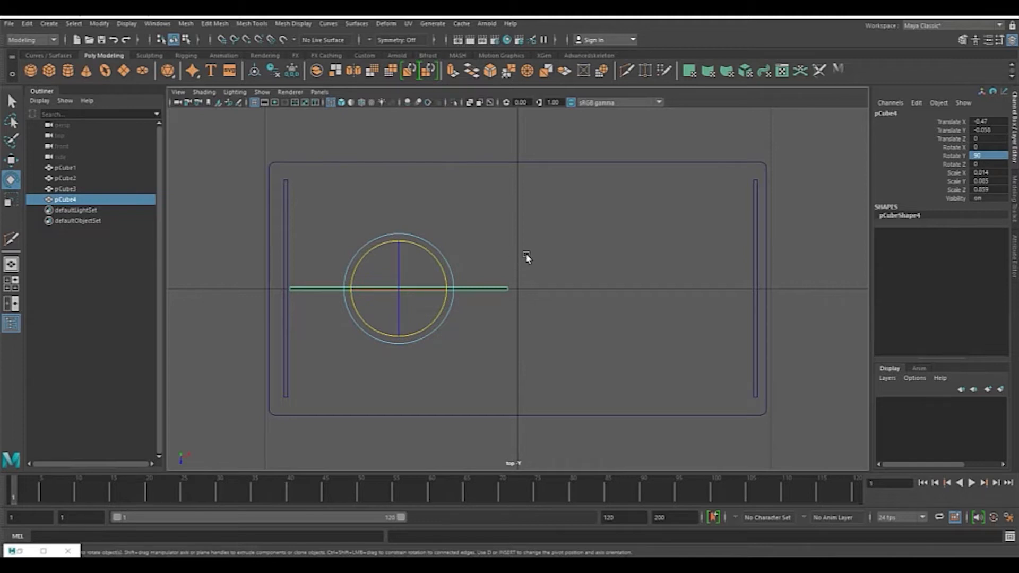
# Step: Move the rotated board to just inside the tabletop's front edge in the top view
pyautogui.click(11, 160)
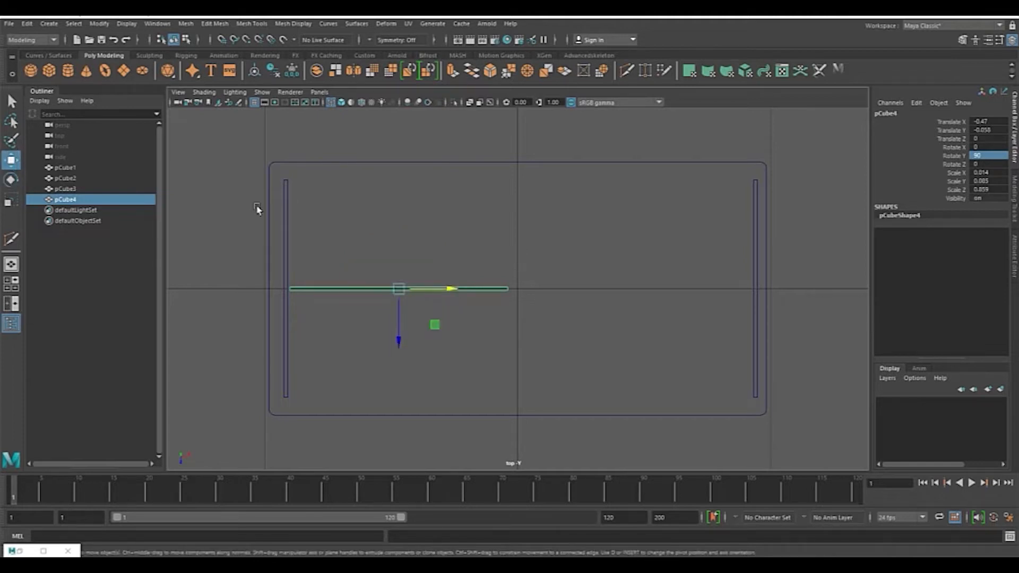
pyautogui.moveTo(400, 340); pyautogui.dragTo(362, 444)
pyautogui.scroll(4, 459, 360)
pyautogui.keyDown('alt'); pyautogui.moveTo(425, 378); pyautogui.dragTo(678, 165, button='middle'); pyautogui.keyUp('alt')
pyautogui.scroll(2, 654, 215)
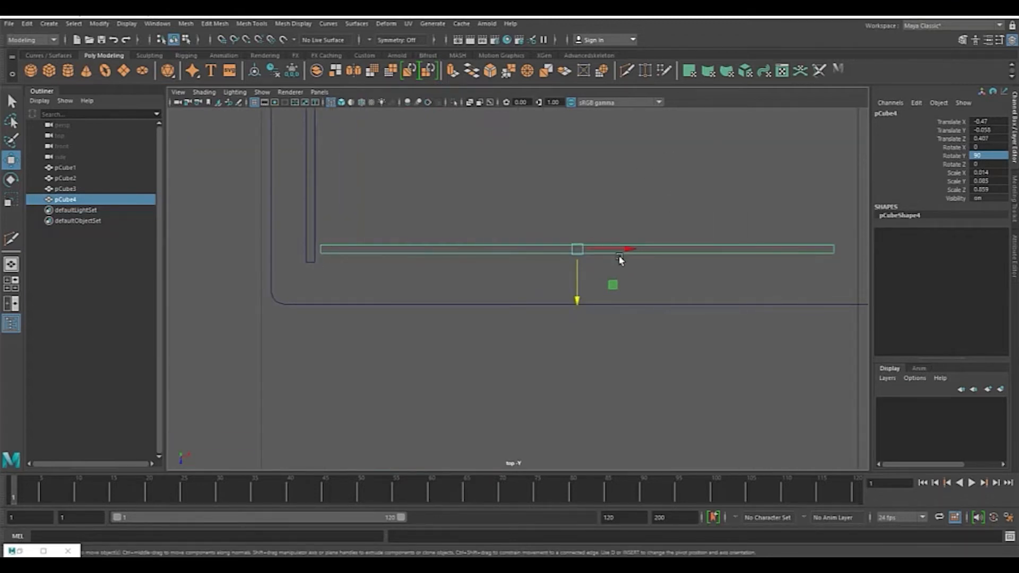
pyautogui.moveTo(577, 299); pyautogui.dragTo(578, 304)
pyautogui.moveTo(630, 255); pyautogui.dragTo(621, 257)
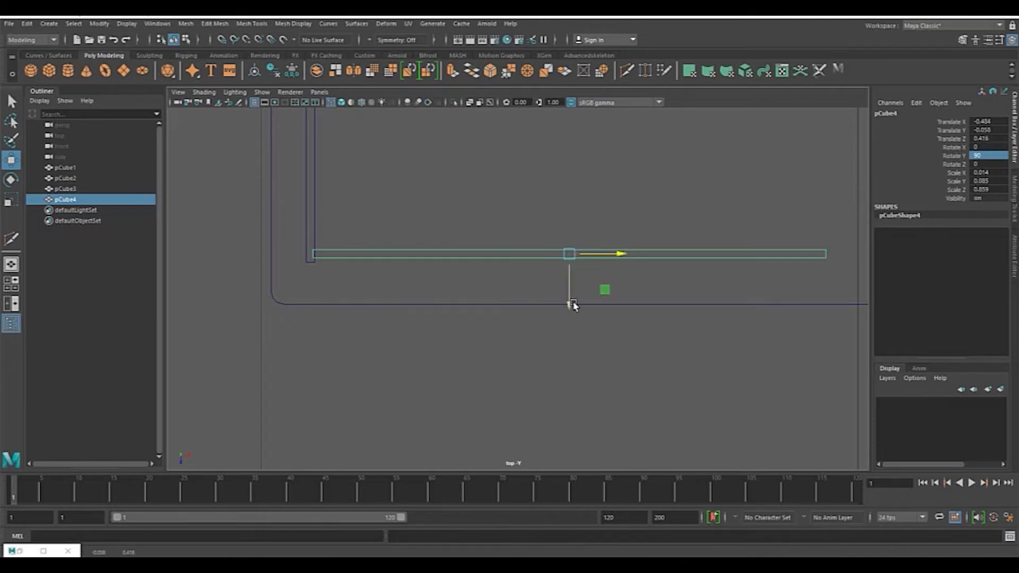
pyautogui.scroll(3, 509, 276)
pyautogui.scroll(-5, 519, 258)
pyautogui.scroll(8, 525, 257)
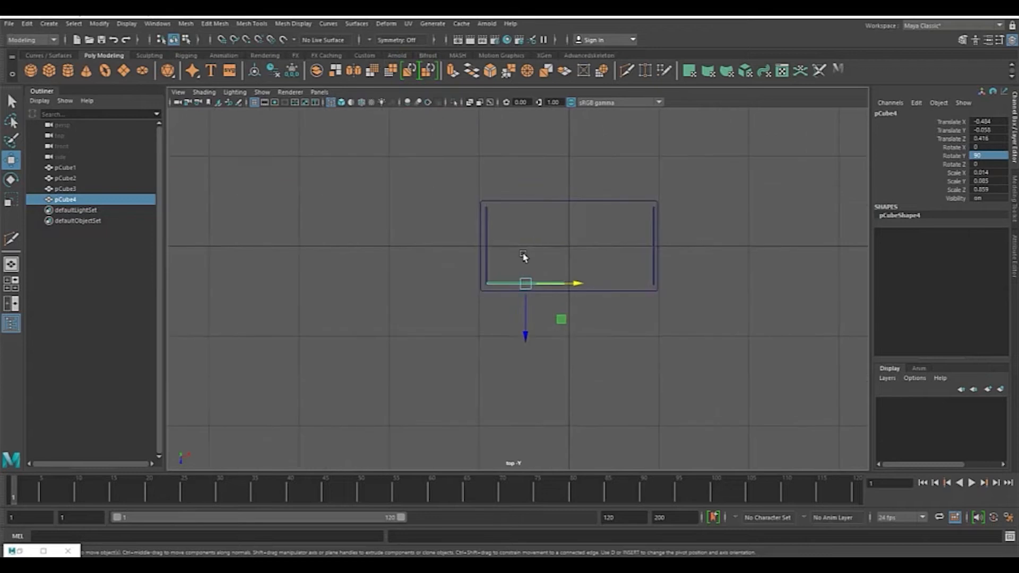
pyautogui.keyDown('alt'); pyautogui.moveTo(535, 278); pyautogui.dragTo(612, 305, button='middle'); pyautogui.keyUp('alt')
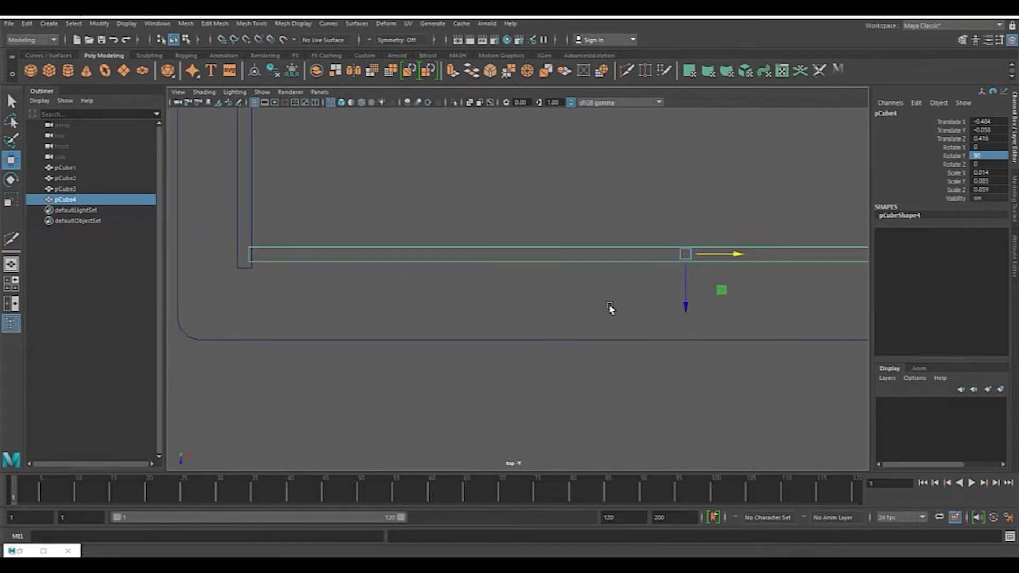
pyautogui.moveTo(687, 306); pyautogui.dragTo(688, 311)
pyautogui.scroll(-10, 789, 313)
pyautogui.scroll(5, 687, 297)
pyautogui.keyDown('alt'); pyautogui.moveTo(719, 291); pyautogui.dragTo(585, 292, button='middle'); pyautogui.keyUp('alt')
pyautogui.scroll(4, 584, 292)
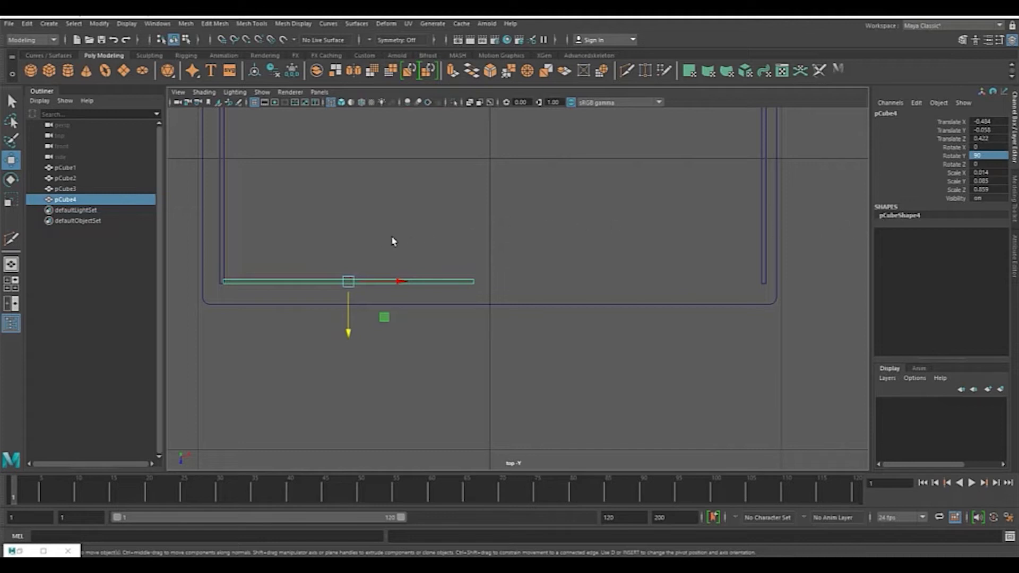
# Step: Try to scale the front board longer along its length, then undo the scale
pyautogui.press('r')
pyautogui.moveTo(398, 282); pyautogui.dragTo(452, 292)
pyautogui.keyDown('alt'); pyautogui.moveTo(468, 335); pyautogui.dragTo(659, 356, button='middle'); pyautogui.keyUp('alt')
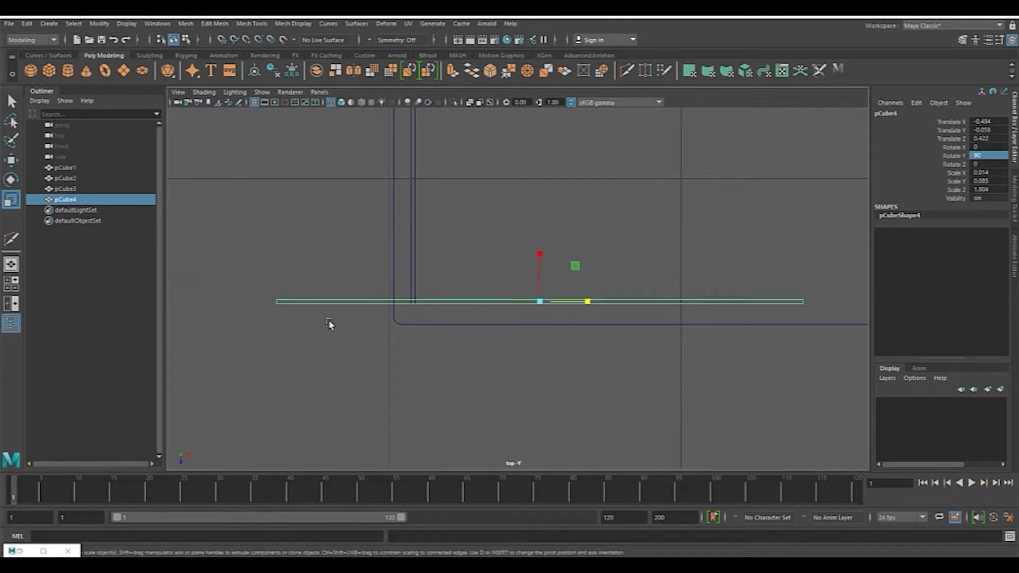
pyautogui.hotkey('ctrl', 'z')
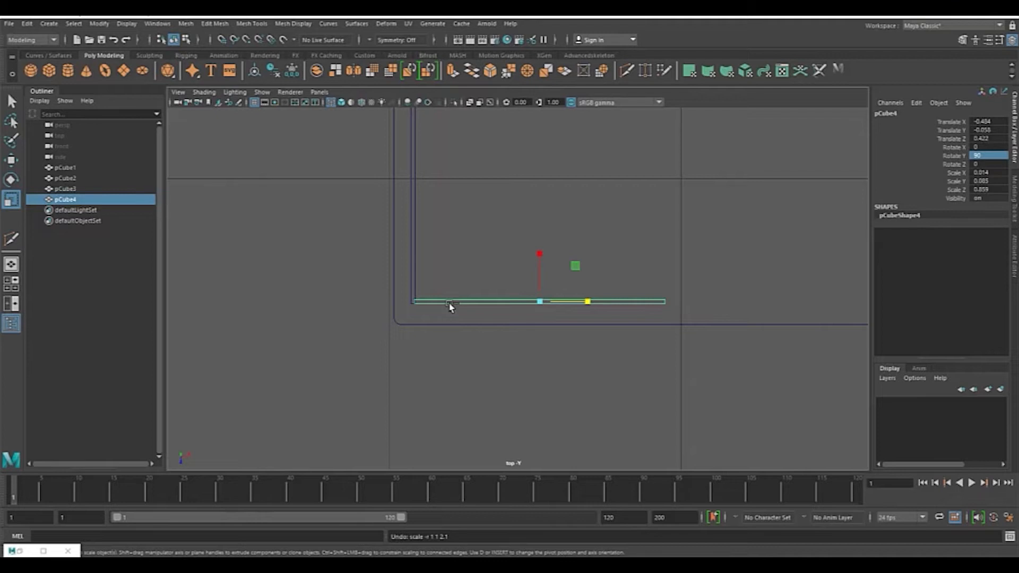
# Step: Switch the front board to vertex selection, turn off camera-based selection, and select the vertices at one end
pyautogui.click(1016, 197)
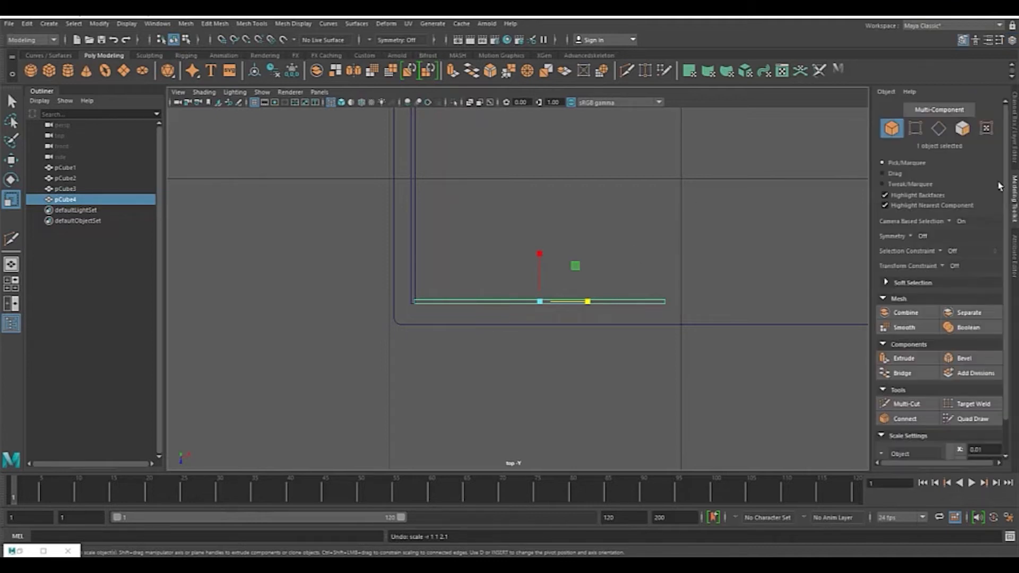
pyautogui.click(918, 129)
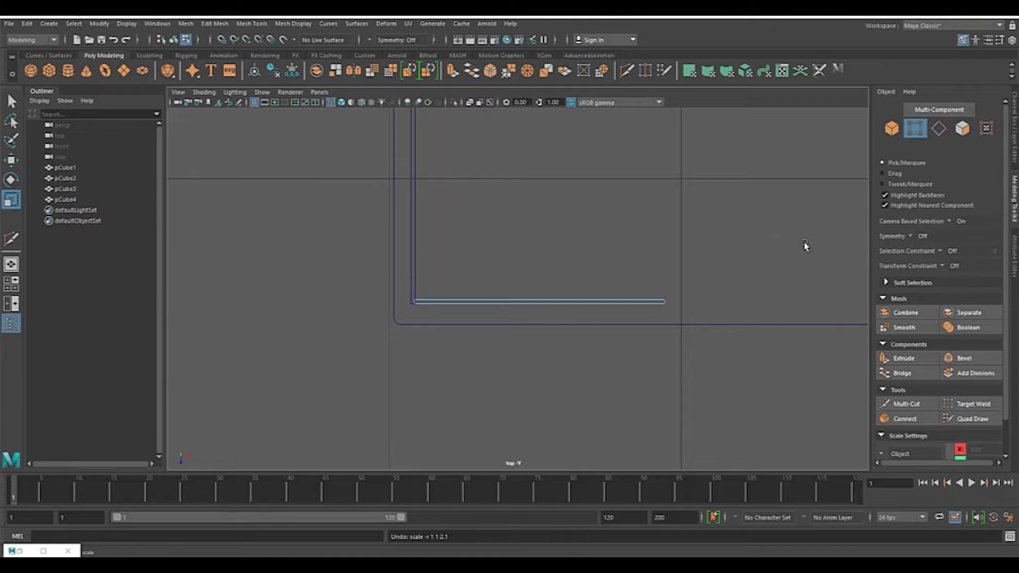
pyautogui.keyDown('alt'); pyautogui.moveTo(802, 239); pyautogui.dragTo(678, 250, button='middle'); pyautogui.keyUp('alt')
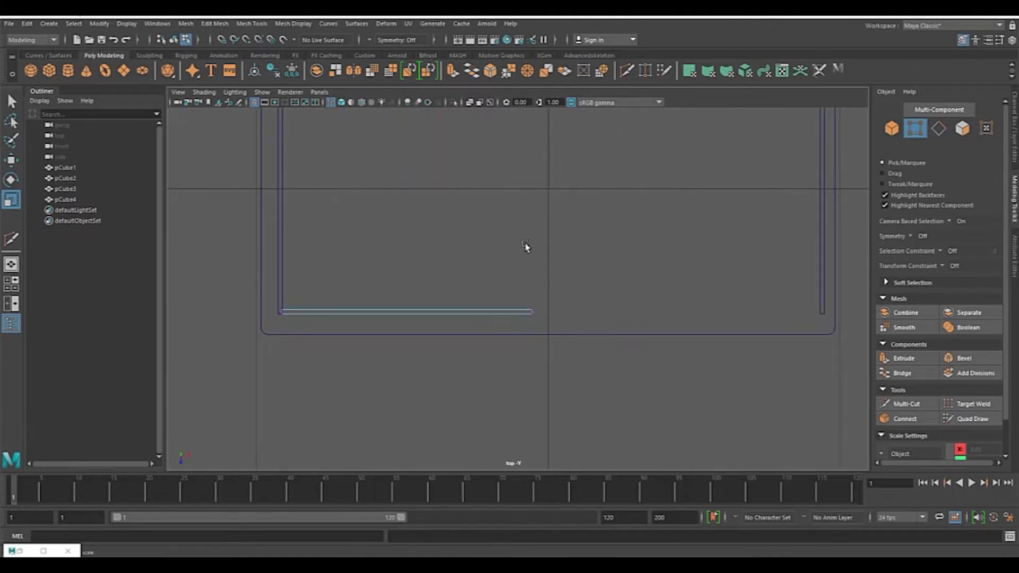
pyautogui.moveTo(497, 235); pyautogui.dragTo(649, 398)
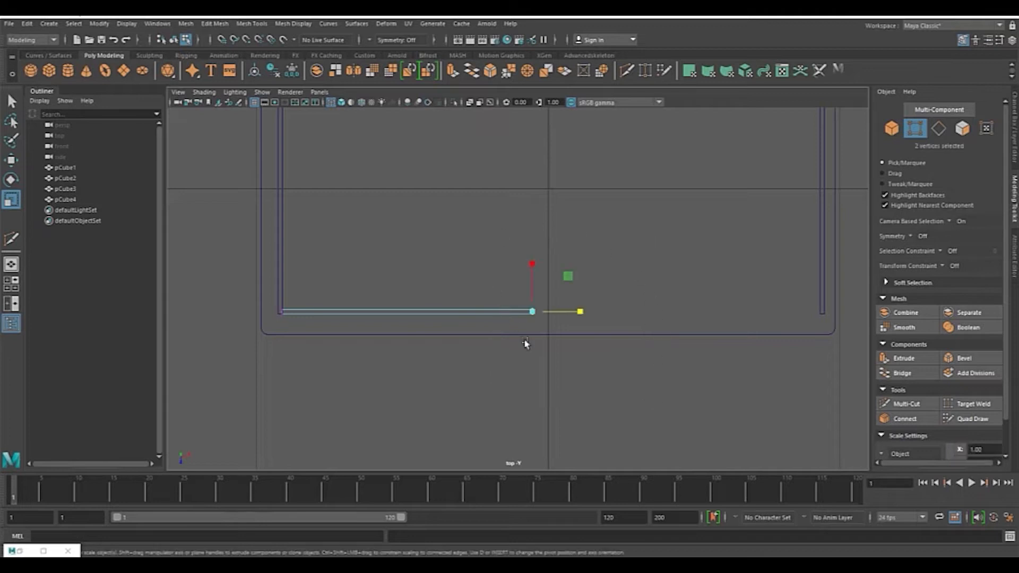
pyautogui.press('space')
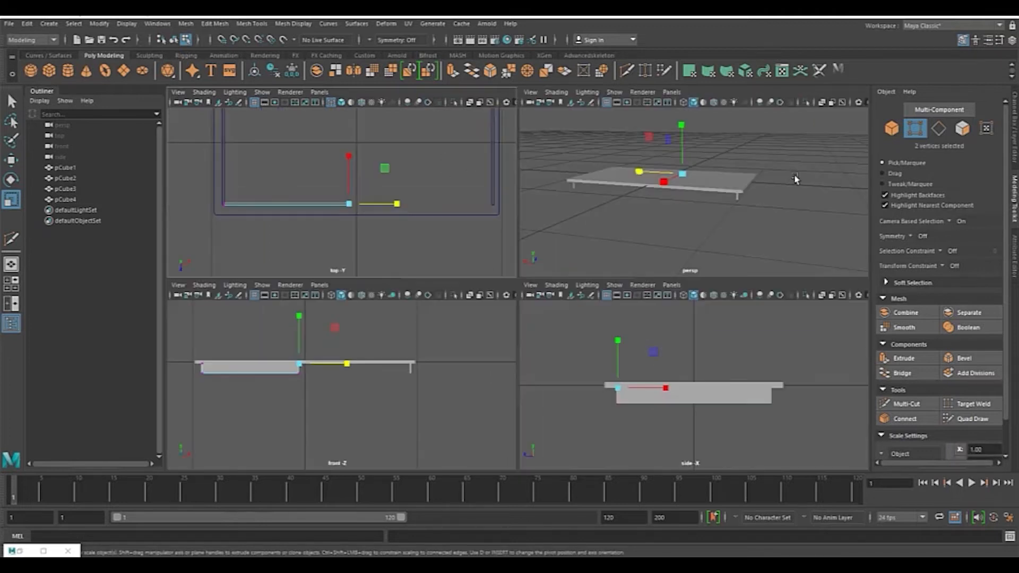
pyautogui.press('space')
pyautogui.keyDown('alt'); pyautogui.moveTo(571, 221); pyautogui.dragTo(624, 221); pyautogui.keyUp('alt')
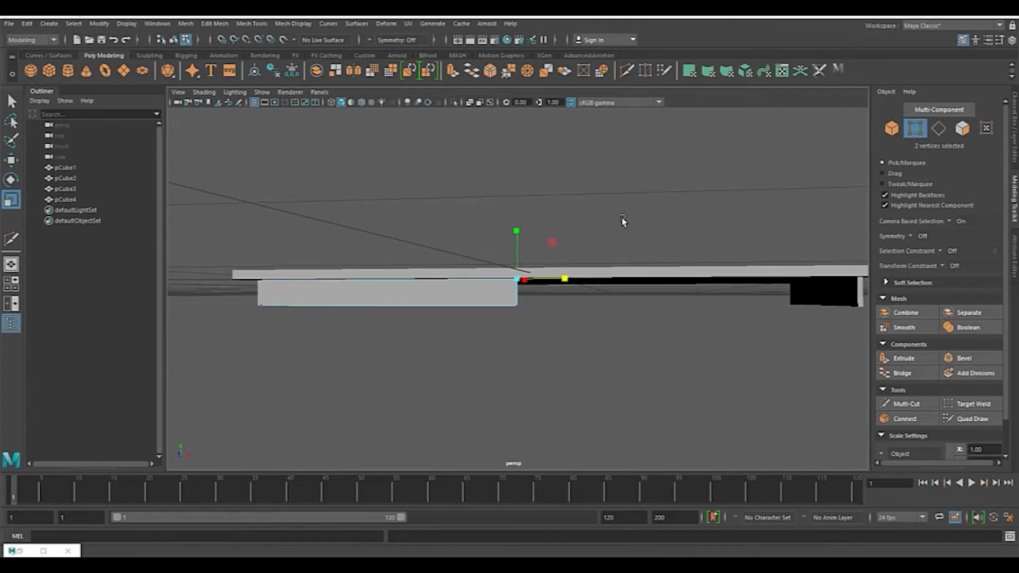
pyautogui.click(952, 222)
pyautogui.click(970, 223)
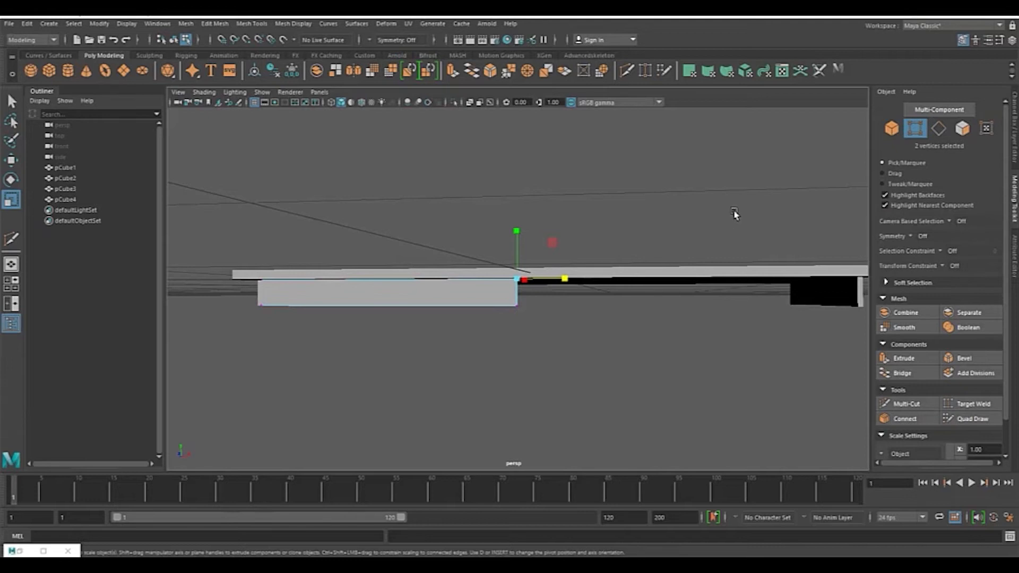
pyautogui.press('space')
pyautogui.press('space')
pyautogui.moveTo(484, 204); pyautogui.dragTo(592, 366)
pyautogui.press('space')
pyautogui.press('space')
pyautogui.scroll(3, 690, 214)
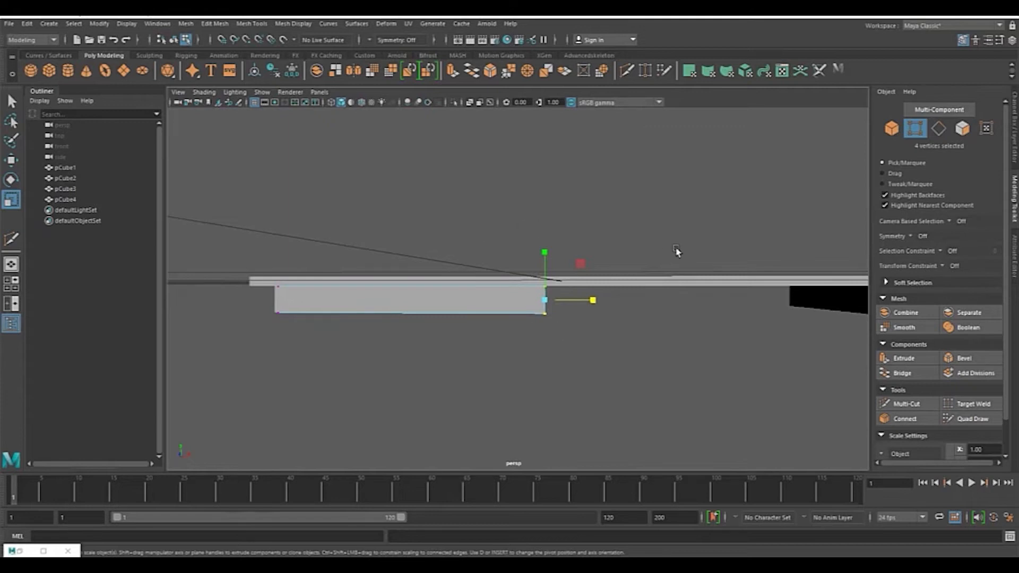
pyautogui.press('space')
pyautogui.press('space')
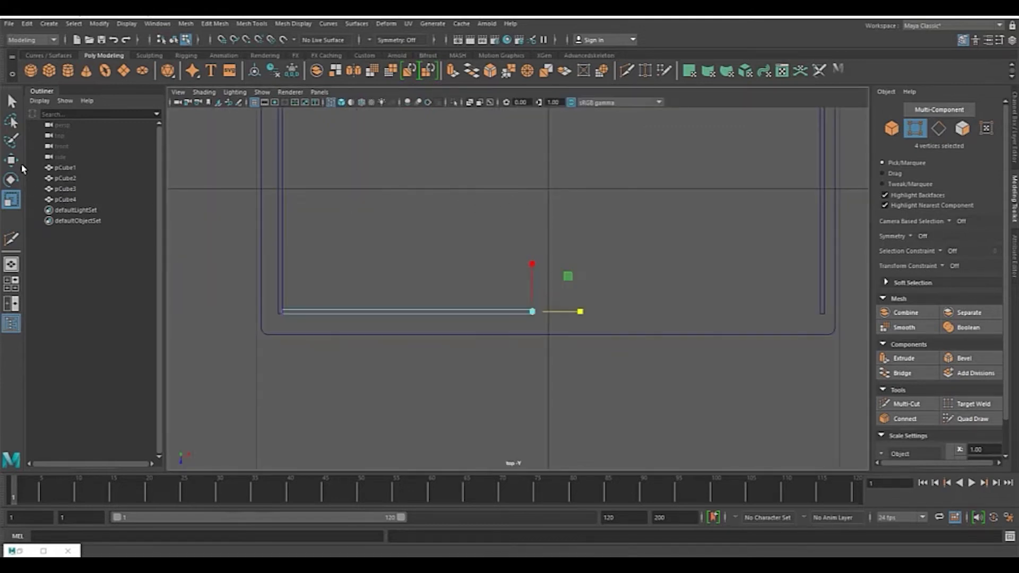
# Step: Move the selected end vertices along the board's length until it reaches the side board
pyautogui.press('w')
pyautogui.moveTo(580, 312); pyautogui.dragTo(864, 356)
pyautogui.keyDown('alt'); pyautogui.moveTo(784, 357); pyautogui.dragTo(667, 364, button='middle'); pyautogui.keyUp('alt')
pyautogui.scroll(4, 667, 363)
pyautogui.scroll(3, 683, 338)
pyautogui.keyDown('alt'); pyautogui.moveTo(692, 327); pyautogui.dragTo(518, 280, button='middle'); pyautogui.keyUp('alt')
pyautogui.scroll(5, 546, 384)
pyautogui.keyDown('alt'); pyautogui.moveTo(550, 378); pyautogui.dragTo(533, 260, button='middle'); pyautogui.keyUp('alt')
pyautogui.moveTo(504, 293); pyautogui.dragTo(525, 299)
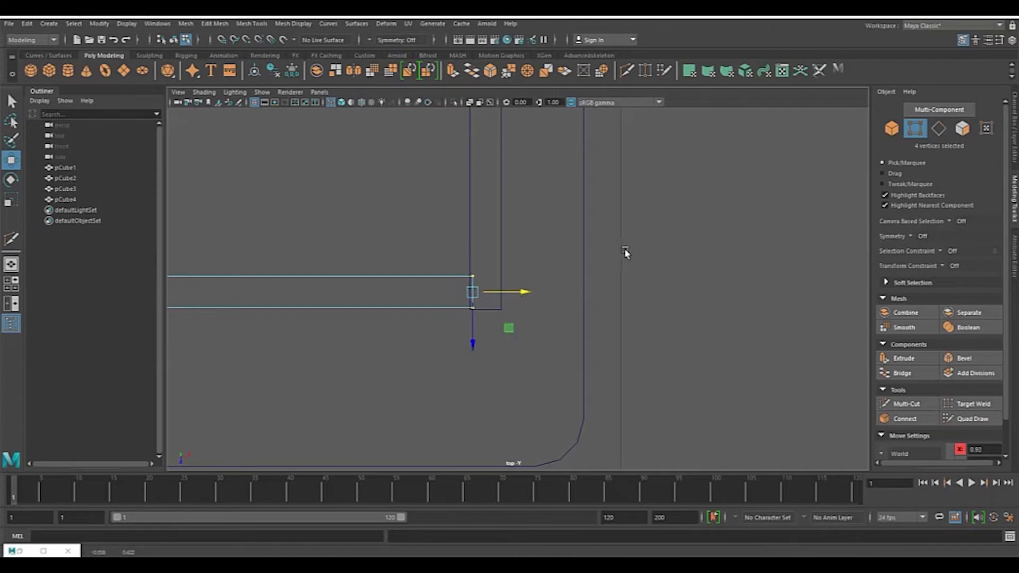
# Step: Stretch the board's other end to the opposite side board and return to object selection
pyautogui.press('space')
pyautogui.press('space')
pyautogui.keyDown('alt'); pyautogui.moveTo(744, 219); pyautogui.dragTo(632, 205); pyautogui.keyUp('alt')
pyautogui.scroll(5, 632, 204)
pyautogui.keyDown('alt'); pyautogui.moveTo(531, 255); pyautogui.dragTo(626, 286, button='middle'); pyautogui.keyUp('alt')
pyautogui.keyDown('alt'); pyautogui.moveTo(626, 286); pyautogui.dragTo(672, 287); pyautogui.keyUp('alt')
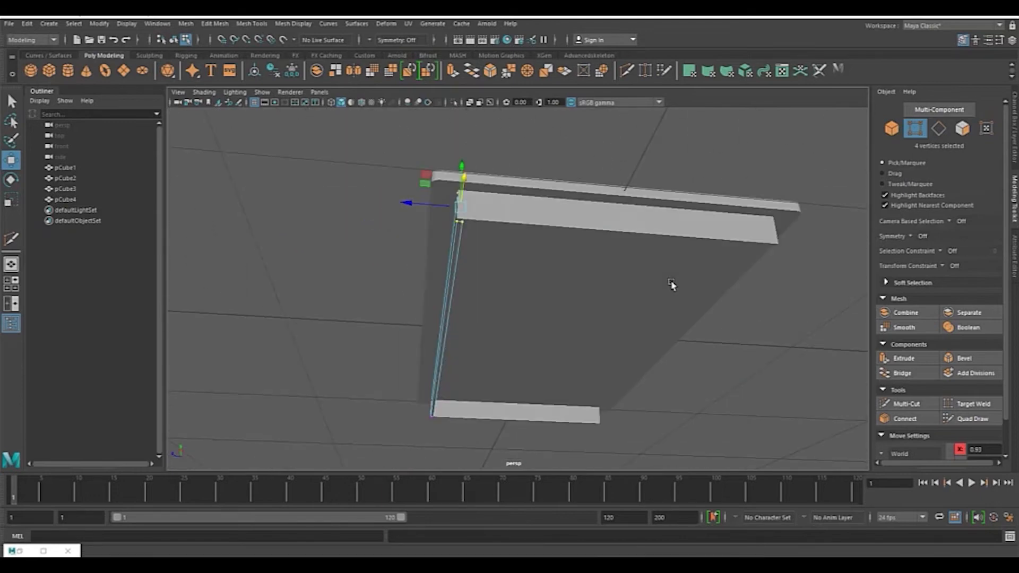
pyautogui.click(892, 128)
pyautogui.keyDown('alt'); pyautogui.moveTo(616, 248); pyautogui.dragTo(537, 241); pyautogui.keyUp('alt')
pyautogui.scroll(5, 690, 292)
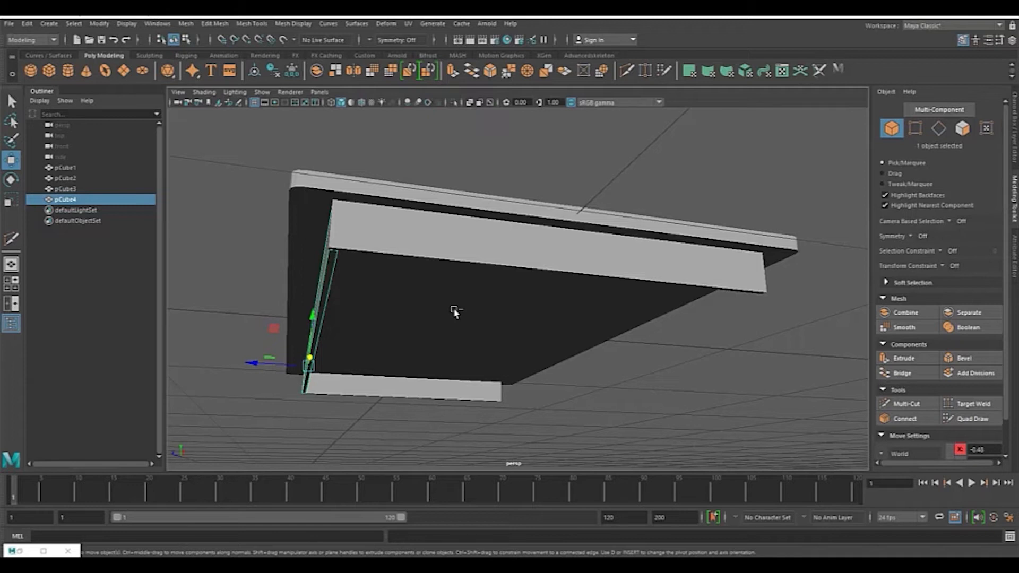
# Step: Duplicate the front board and move the copy to just inside the tabletop's back edge
pyautogui.hotkey('ctrl', 'd')
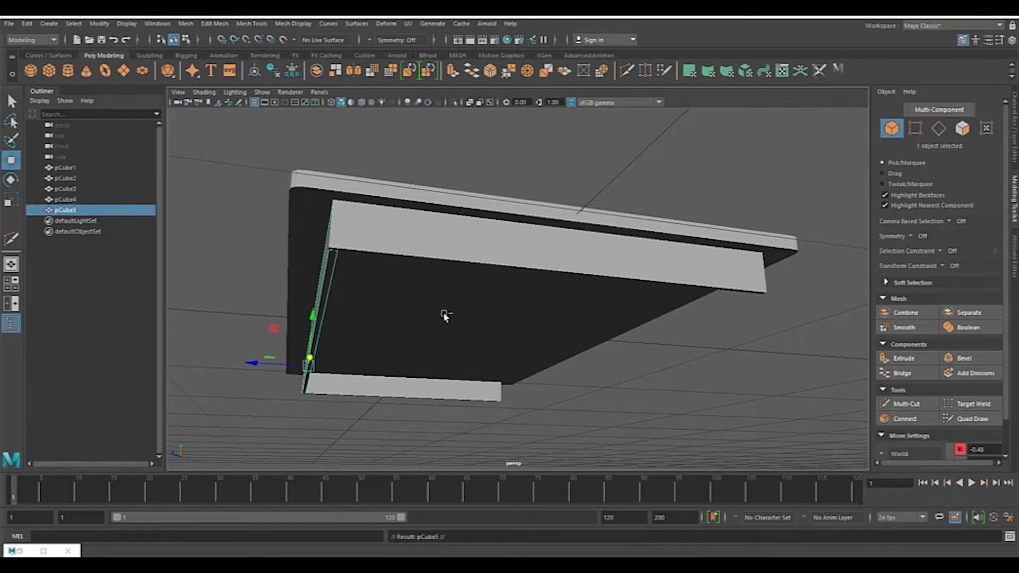
pyautogui.moveTo(253, 364); pyautogui.dragTo(628, 269)
pyautogui.press('space')
pyautogui.press('space')
pyautogui.press('f')
pyautogui.scroll(2, 557, 261)
pyautogui.keyDown('alt'); pyautogui.moveTo(525, 247); pyautogui.dragTo(598, 342, button='middle'); pyautogui.keyUp('alt')
pyautogui.scroll(3, 598, 337)
pyautogui.keyDown('alt'); pyautogui.moveTo(536, 377); pyautogui.dragTo(636, 351, button='middle'); pyautogui.keyUp('alt')
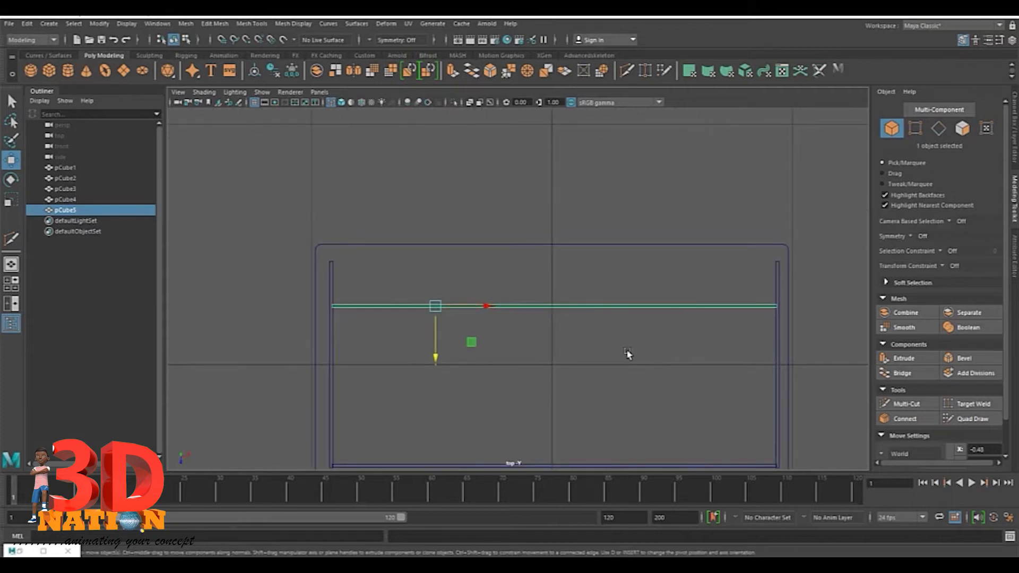
pyautogui.scroll(2, 509, 348)
pyautogui.keyDown('alt'); pyautogui.moveTo(514, 349); pyautogui.dragTo(604, 385, button='middle'); pyautogui.keyUp('alt')
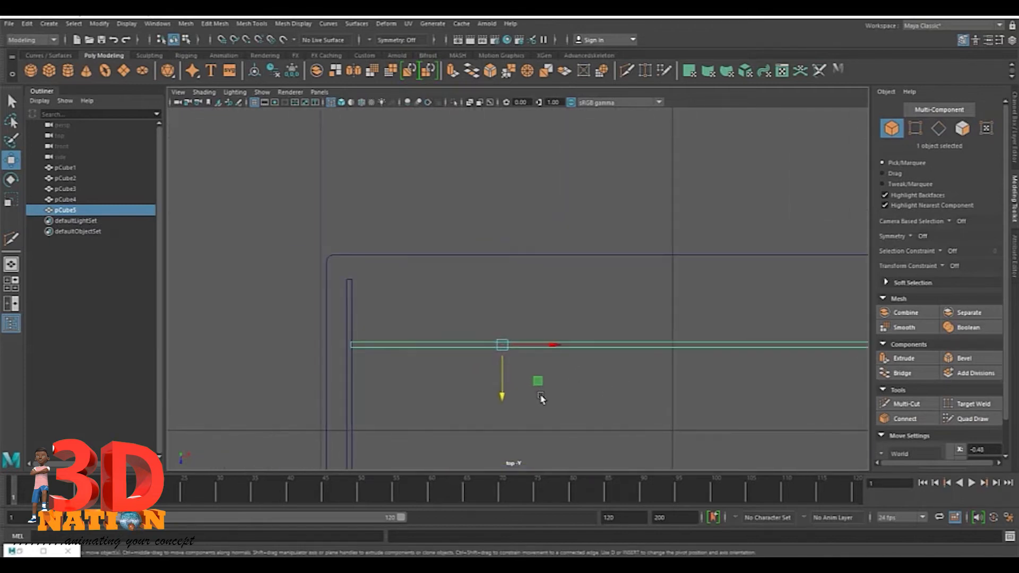
pyautogui.scroll(2, 540, 399)
pyautogui.moveTo(497, 410); pyautogui.dragTo(494, 333)
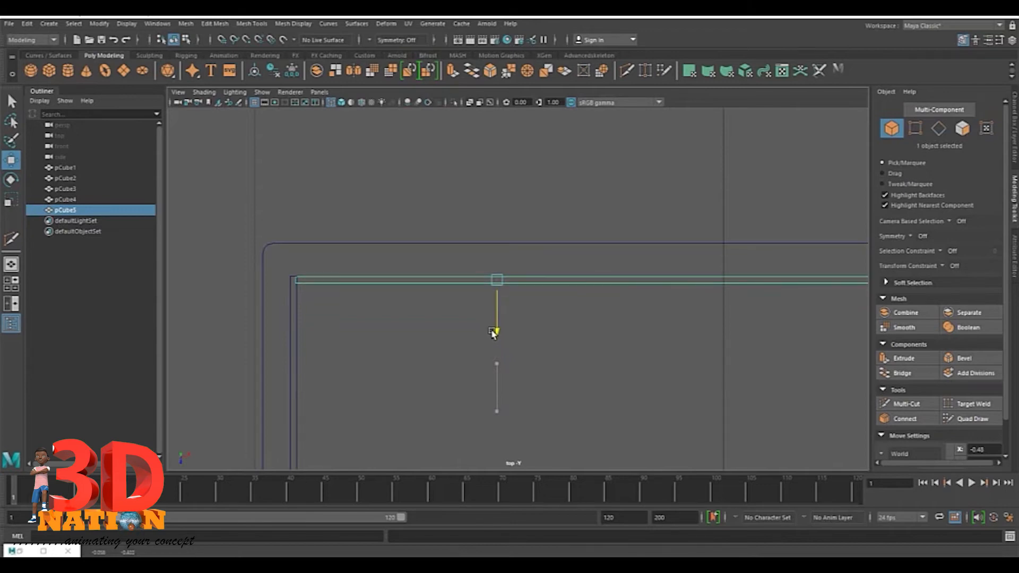
pyautogui.press('space')
pyautogui.press('space')
pyautogui.keyDown('alt'); pyautogui.moveTo(717, 219); pyautogui.dragTo(632, 241); pyautogui.keyUp('alt')
# Step: Select both end boards, pick their vertices at one end, and set symmetry to Object Z
pyautogui.hotkey('alt', 'Tab')
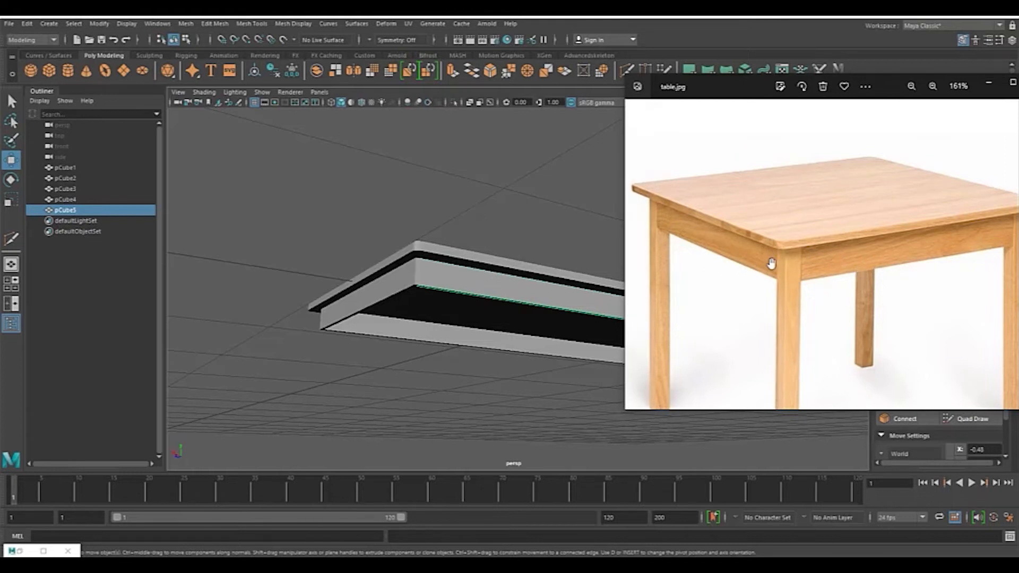
pyautogui.keyDown('alt'); pyautogui.moveTo(417, 256); pyautogui.dragTo(487, 262); pyautogui.keyUp('alt')
pyautogui.click(469, 301)
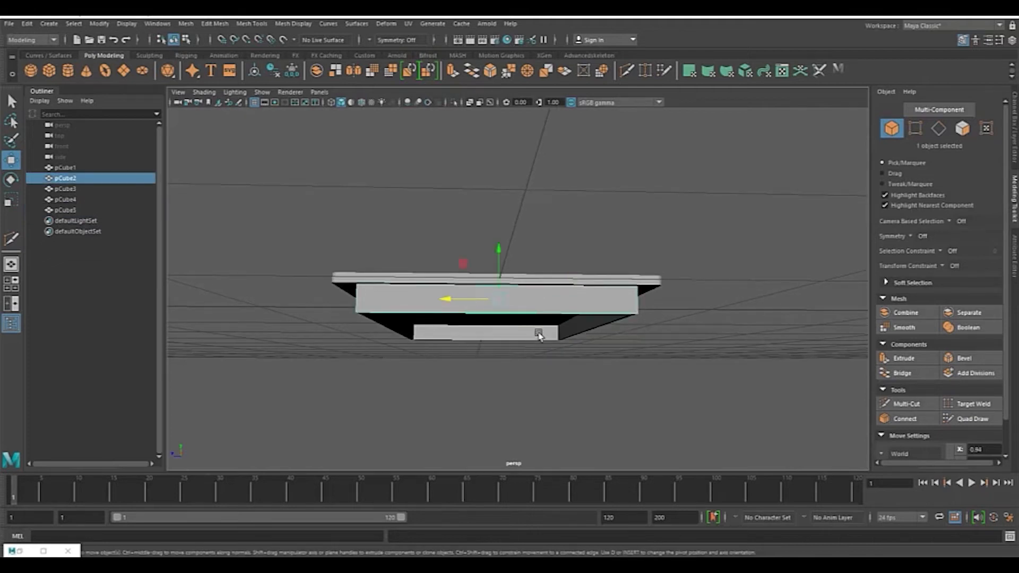
pyautogui.keyDown('shift'); pyautogui.click(528, 338); pyautogui.keyUp('shift')
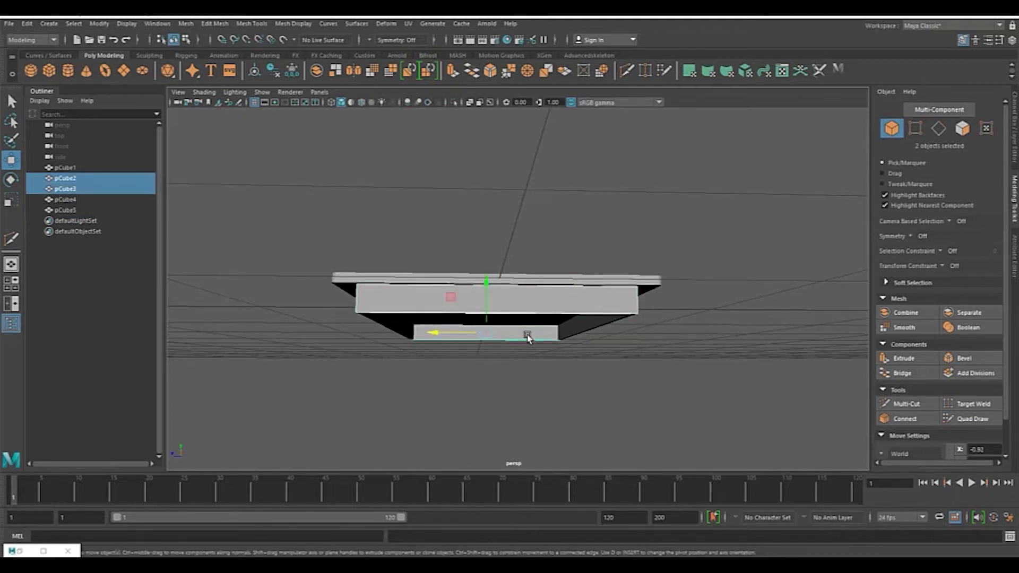
pyautogui.hotkey('alt', 'Tab')
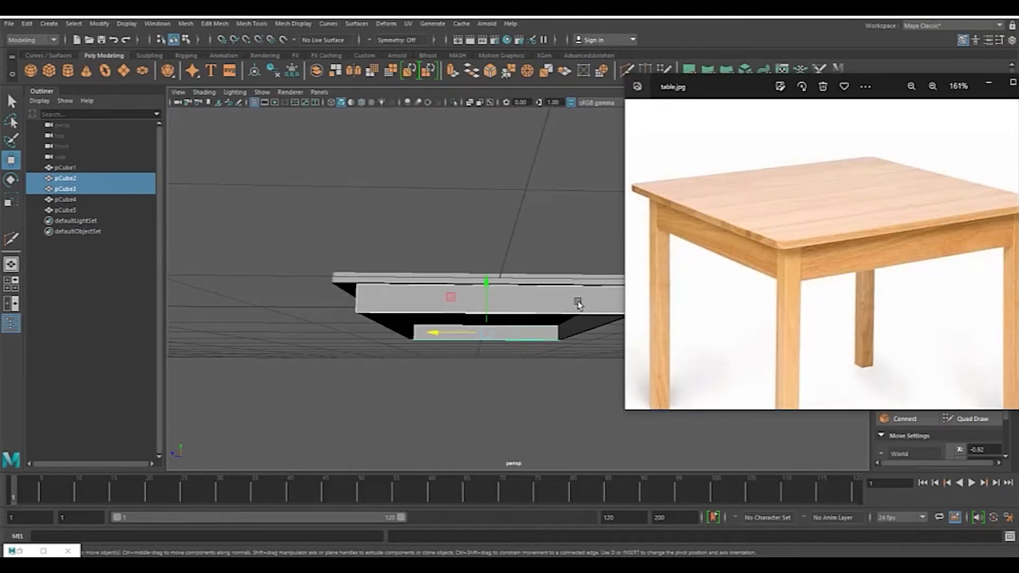
pyautogui.hotkey('alt', 'Tab')
pyautogui.press('space')
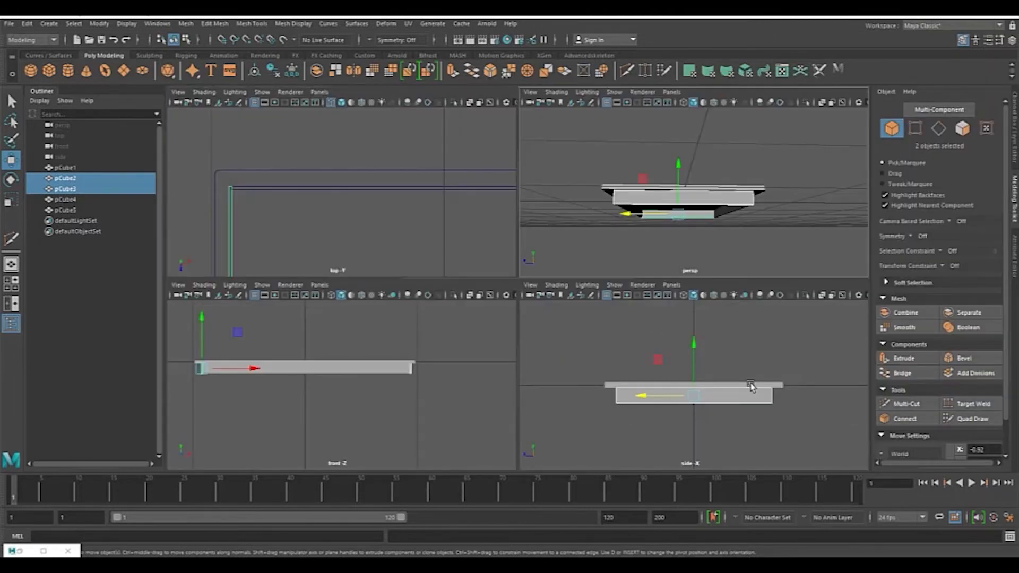
pyautogui.press('space')
pyautogui.click(915, 129)
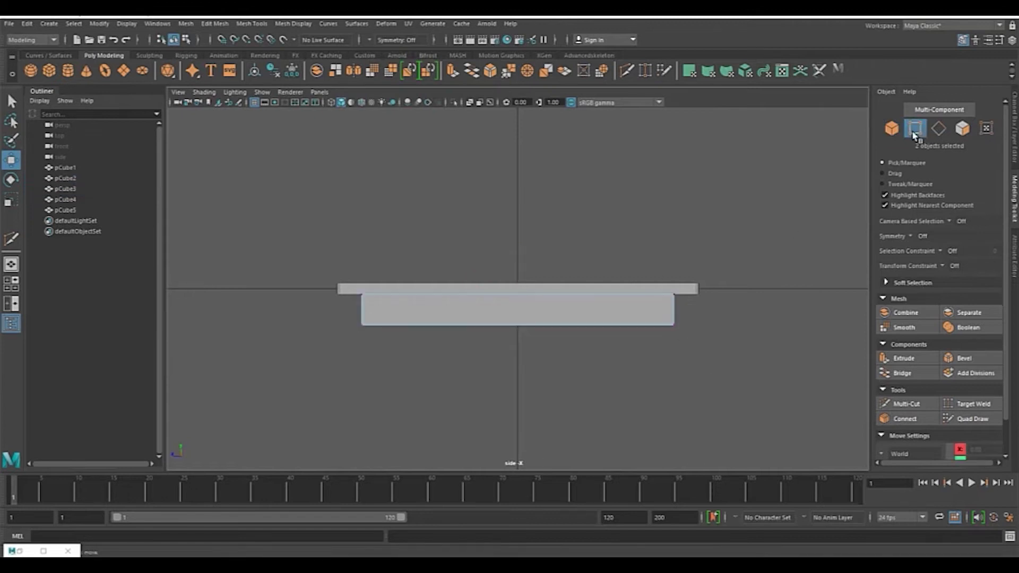
pyautogui.moveTo(637, 229); pyautogui.dragTo(711, 373)
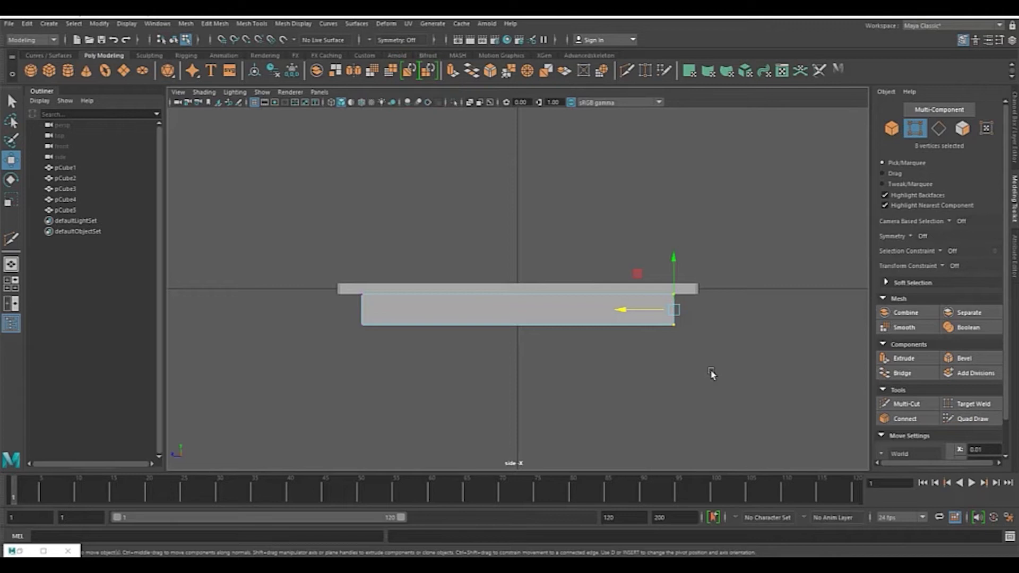
pyautogui.click(912, 237)
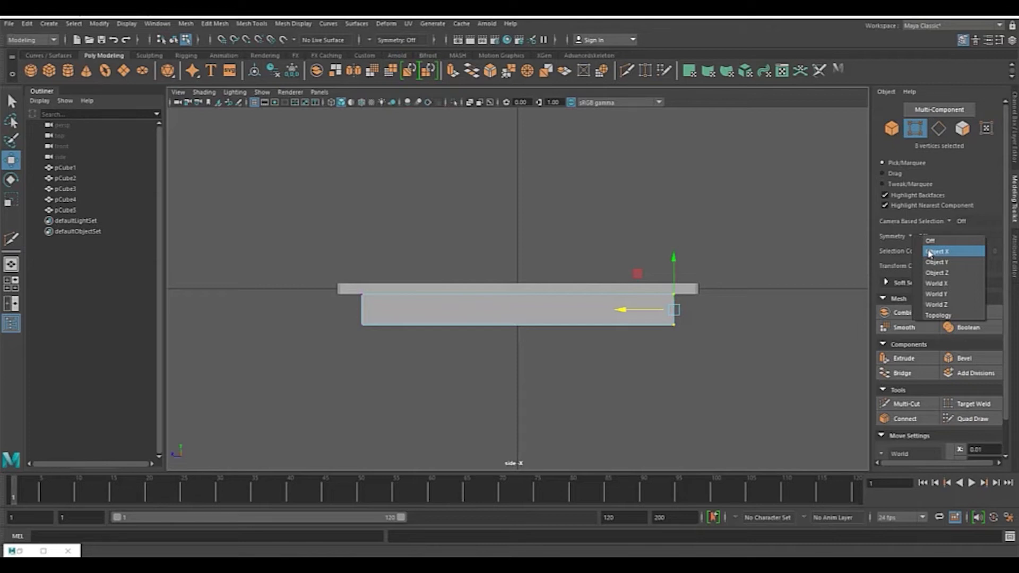
pyautogui.click(931, 252)
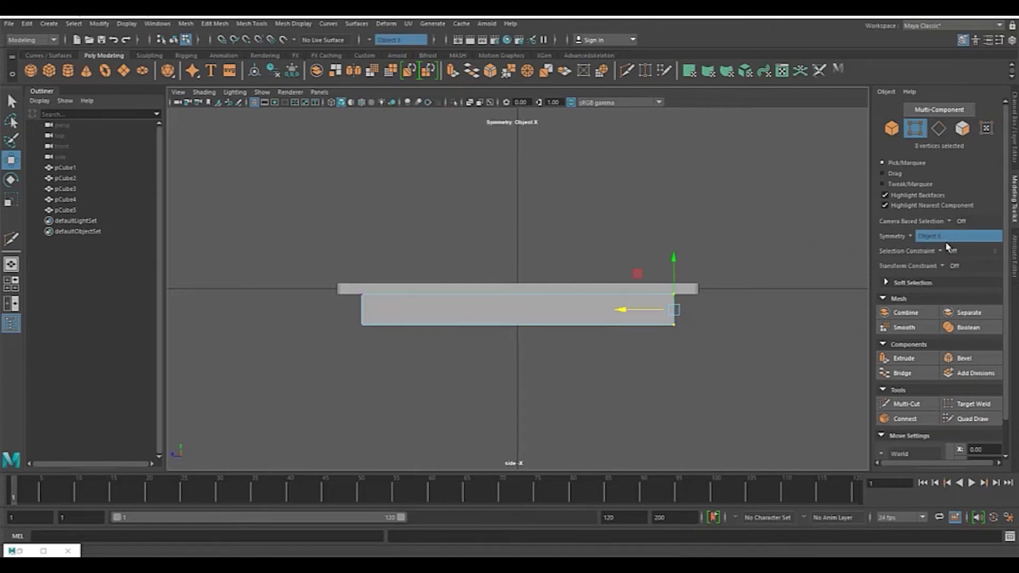
pyautogui.click(912, 237)
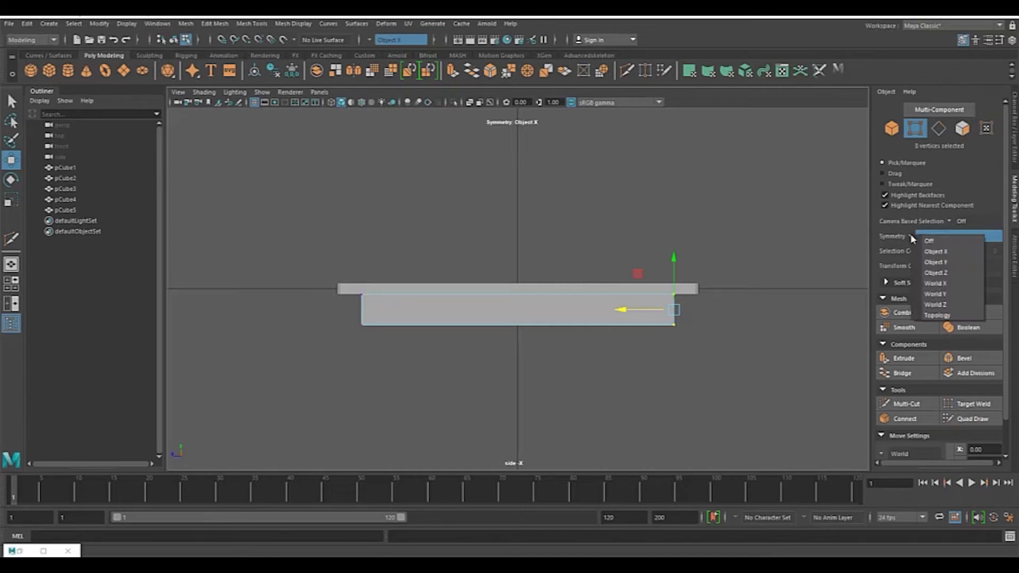
pyautogui.click(937, 262)
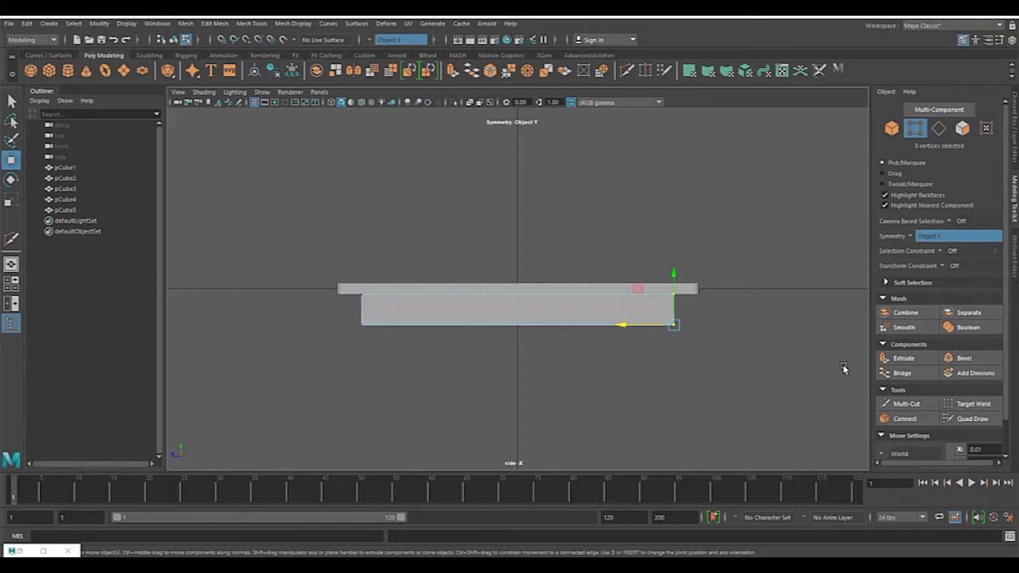
pyautogui.click(912, 237)
pyautogui.click(937, 274)
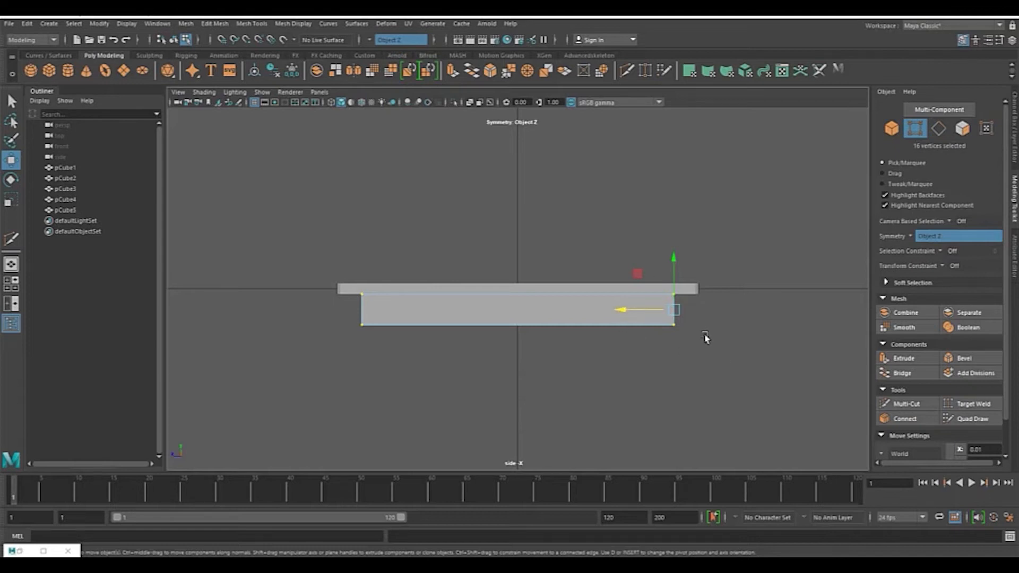
# Step: Shorten both end boards symmetrically so they fit between the front and back boards
pyautogui.press('space')
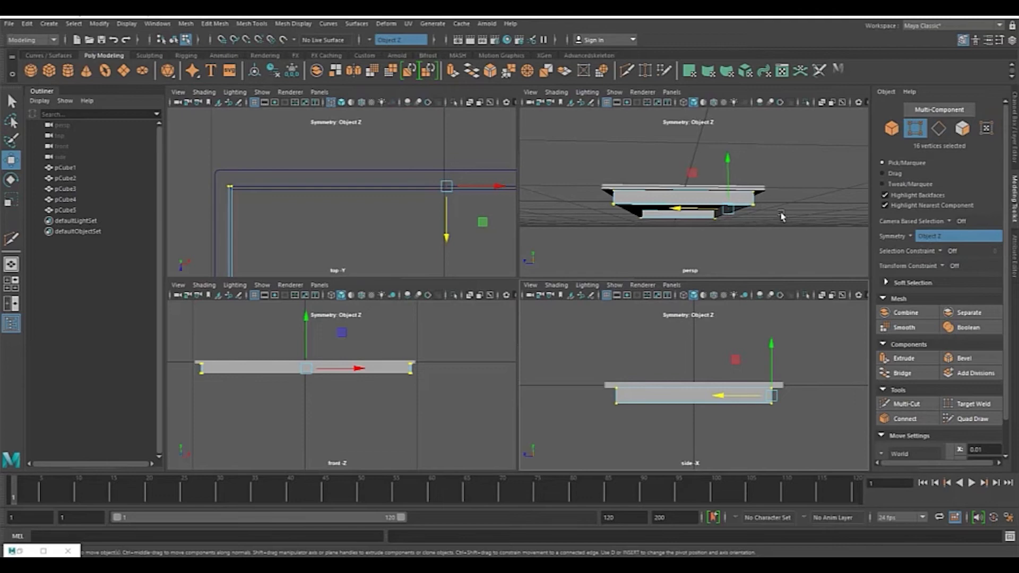
pyautogui.hotkey('alt', 'Tab')
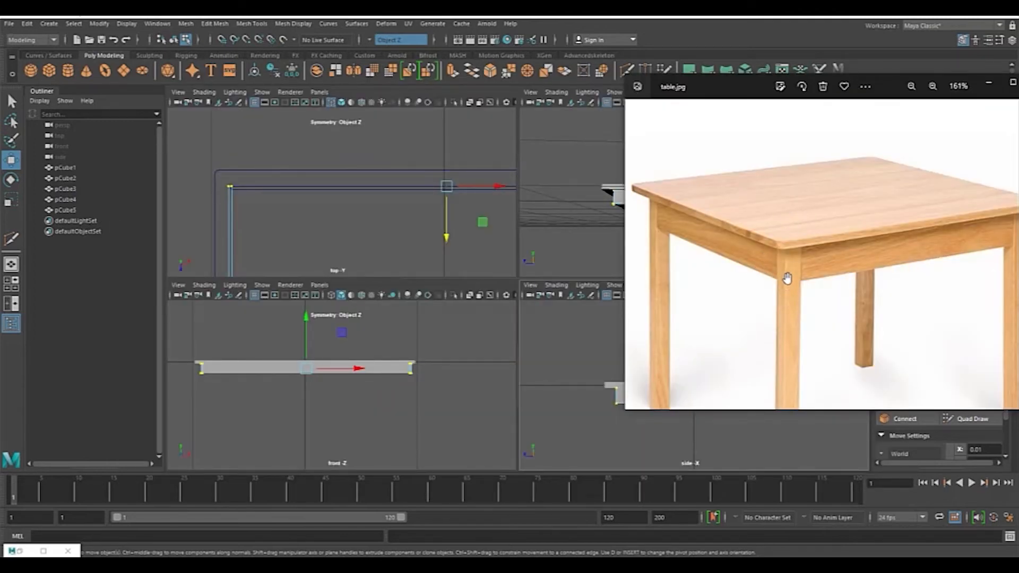
pyautogui.hotkey('alt', 'Tab')
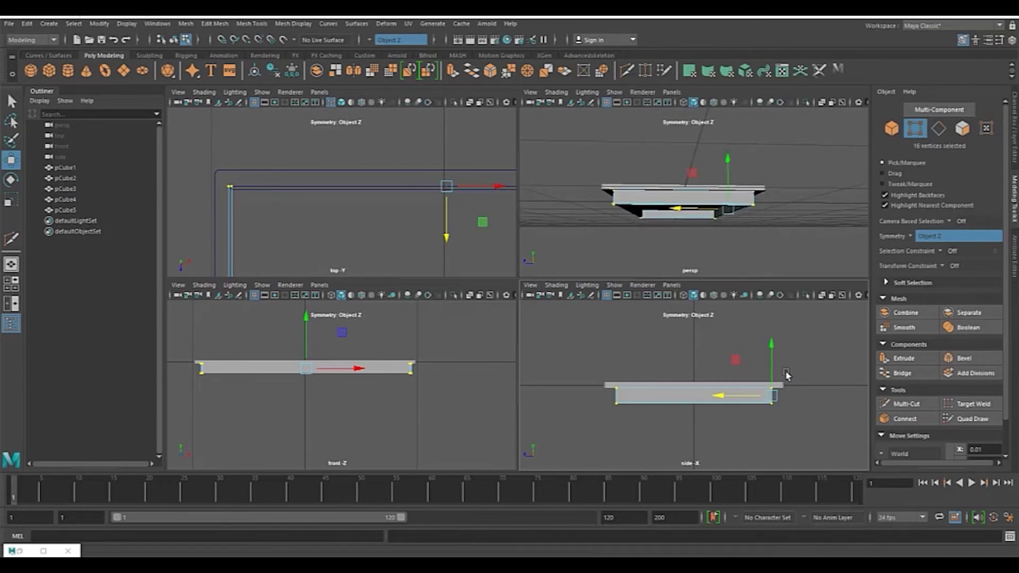
pyautogui.press('space')
pyautogui.scroll(2, 590, 337)
pyautogui.moveTo(656, 317); pyautogui.dragTo(642, 325)
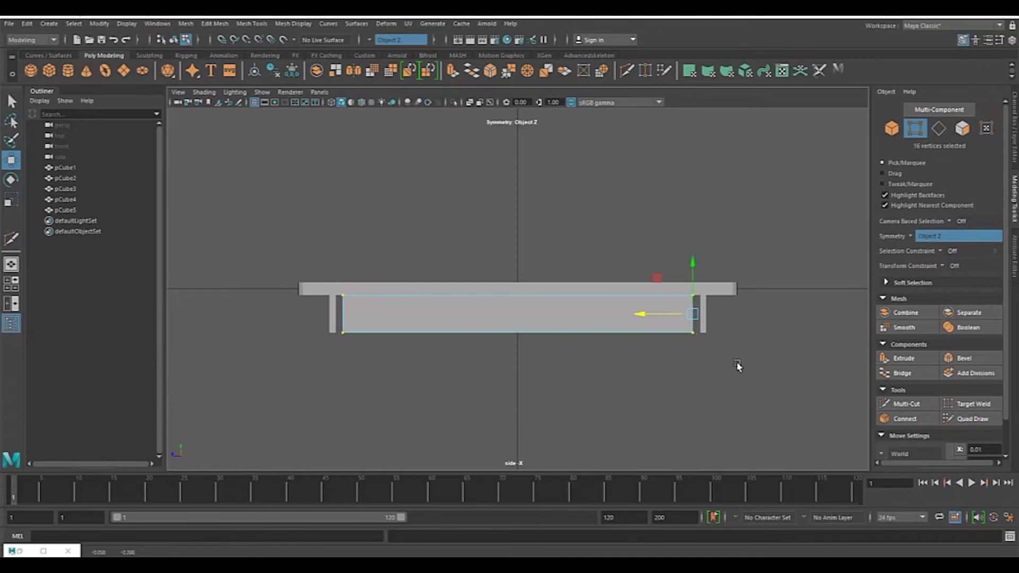
pyautogui.press('space')
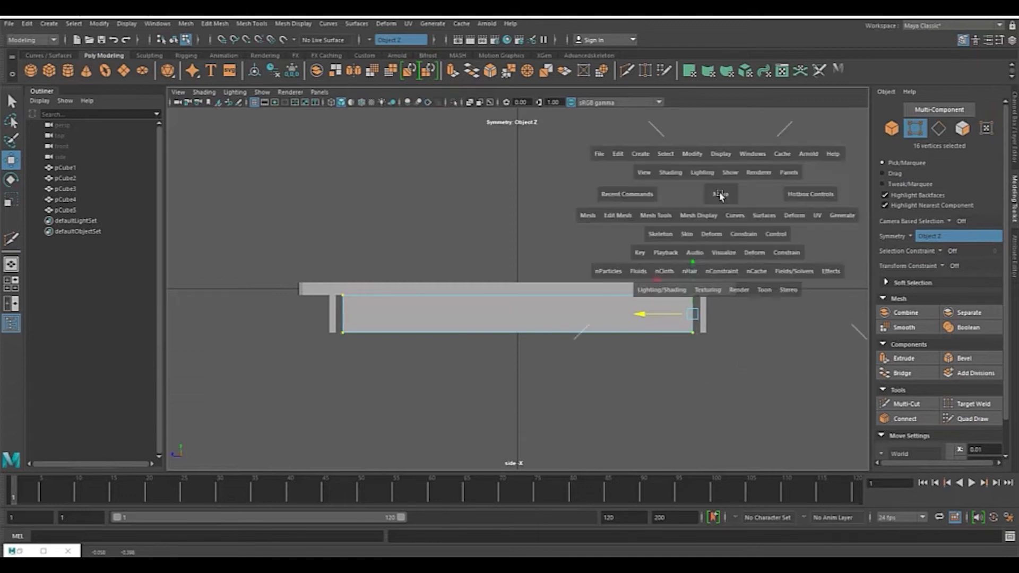
pyautogui.press('space')
pyautogui.keyDown('alt'); pyautogui.moveTo(671, 221); pyautogui.dragTo(720, 300); pyautogui.keyUp('alt')
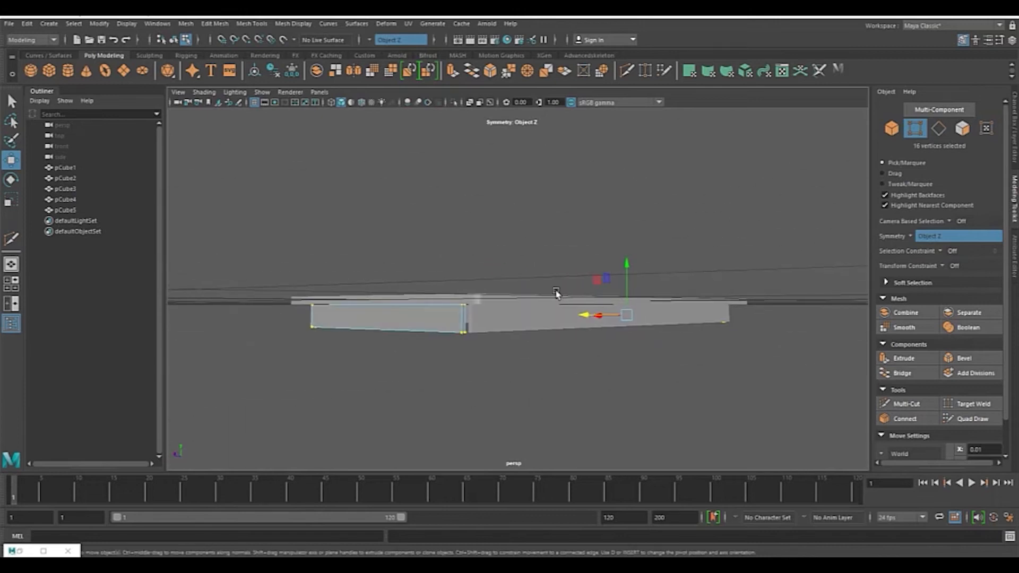
pyautogui.keyDown('alt'); pyautogui.moveTo(555, 278); pyautogui.dragTo(573, 257); pyautogui.keyUp('alt')
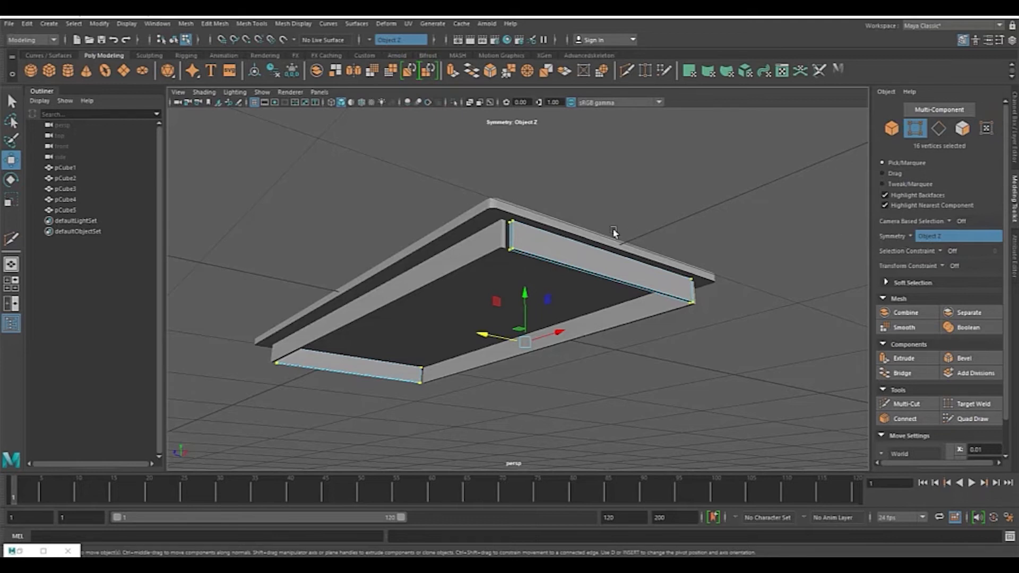
# Step: Select the front and back boards and pick their vertices at one end
pyautogui.keyDown('alt'); pyautogui.moveTo(536, 222); pyautogui.dragTo(515, 233); pyautogui.keyUp('alt')
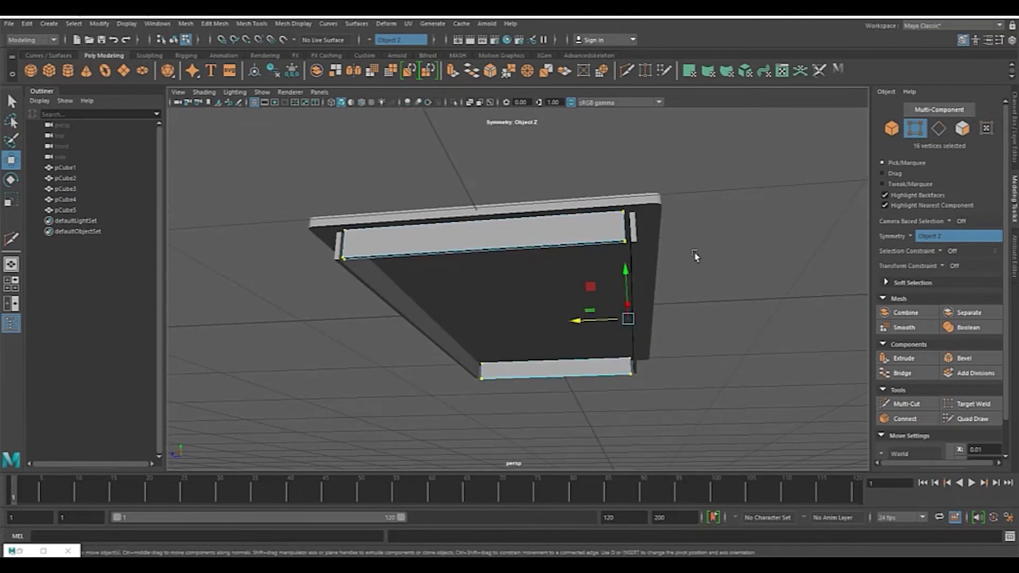
pyautogui.keyDown('alt'); pyautogui.moveTo(703, 256); pyautogui.dragTo(649, 254); pyautogui.keyUp('alt')
pyautogui.press('F8')
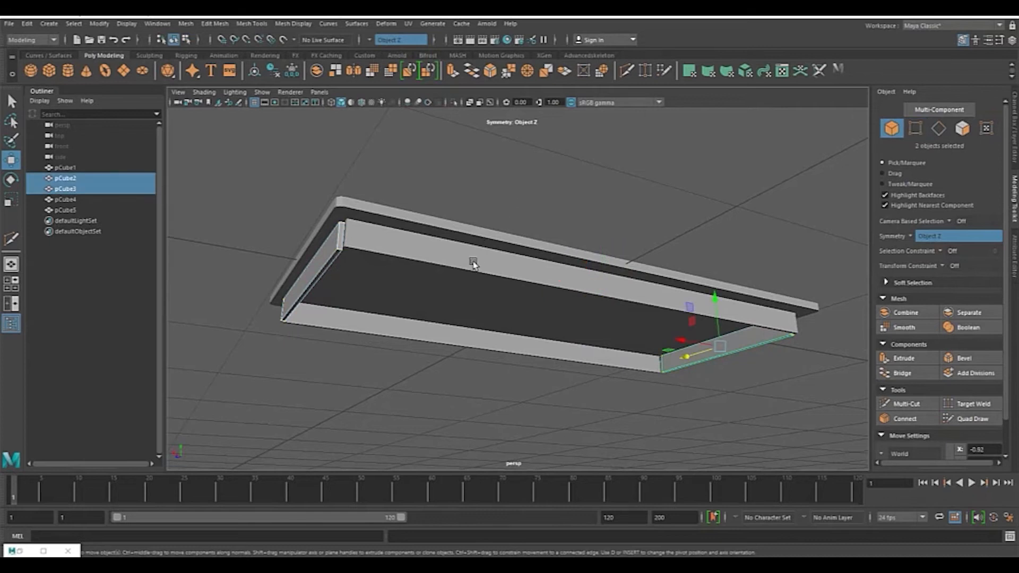
pyautogui.click(473, 263)
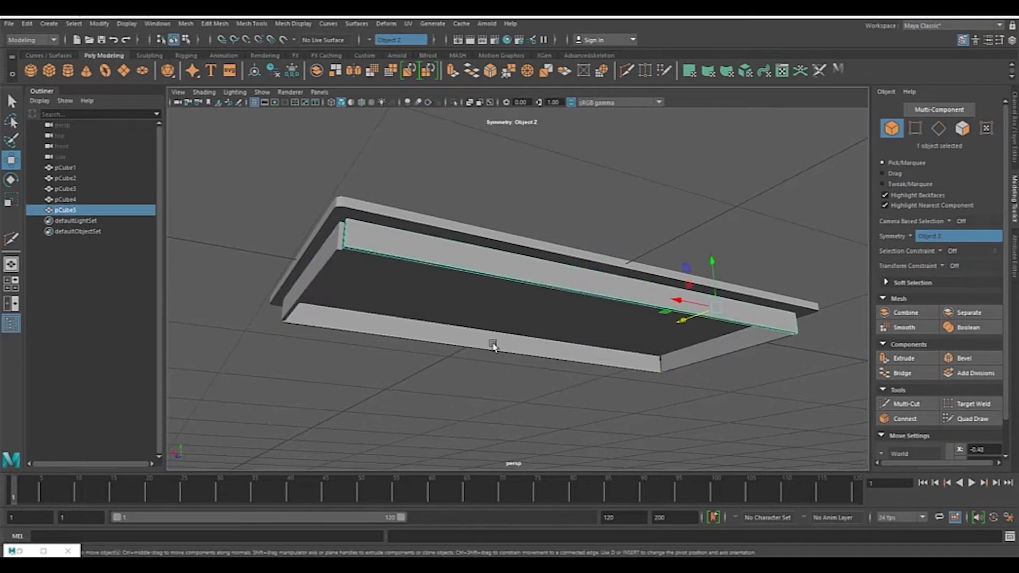
pyautogui.keyDown('shift'); pyautogui.click(451, 336); pyautogui.keyUp('shift')
pyautogui.press('space')
pyautogui.press('space')
pyautogui.keyDown('alt'); pyautogui.moveTo(553, 312); pyautogui.dragTo(619, 303, button='middle'); pyautogui.keyUp('alt')
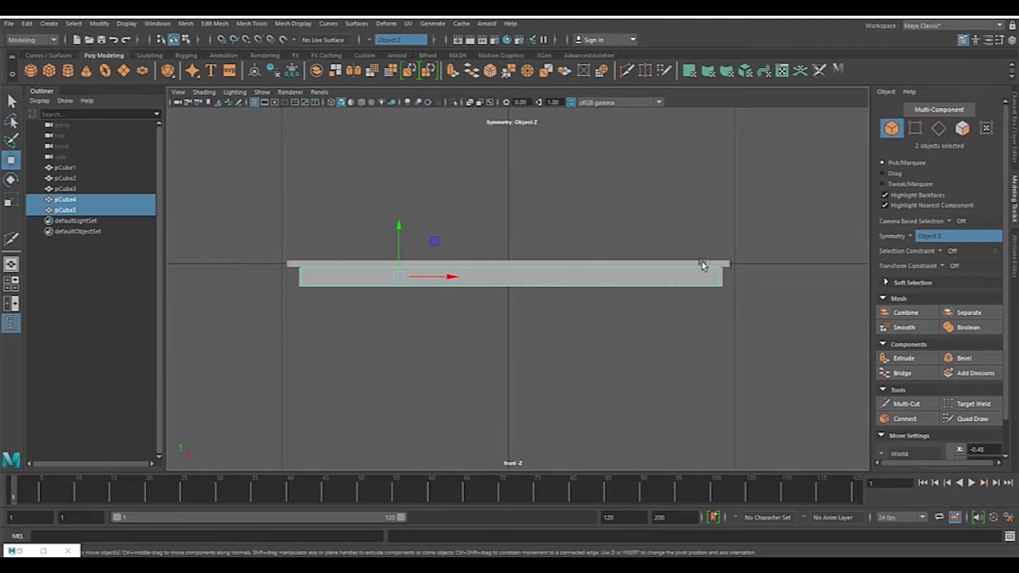
pyautogui.click(915, 129)
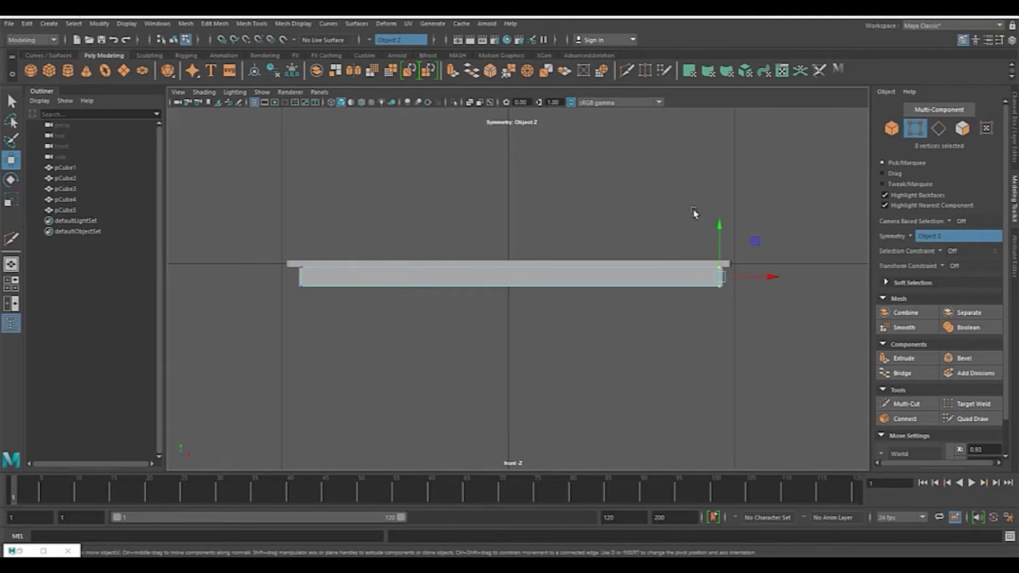
pyautogui.moveTo(685, 165); pyautogui.dragTo(770, 357)
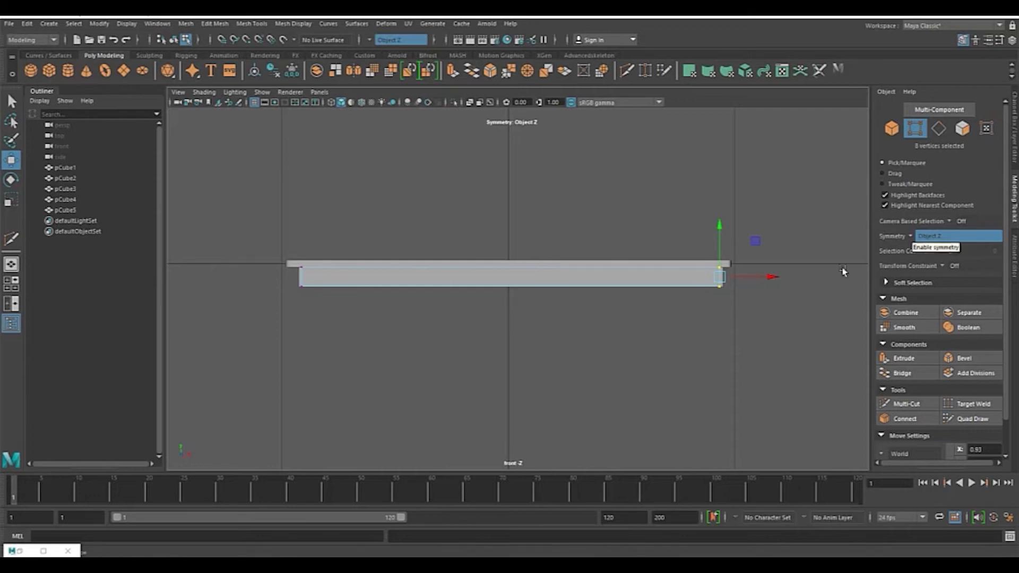
# Step: Try the symmetry options Object X, Object Y and Object Z, then turn symmetry off
pyautogui.click(911, 237)
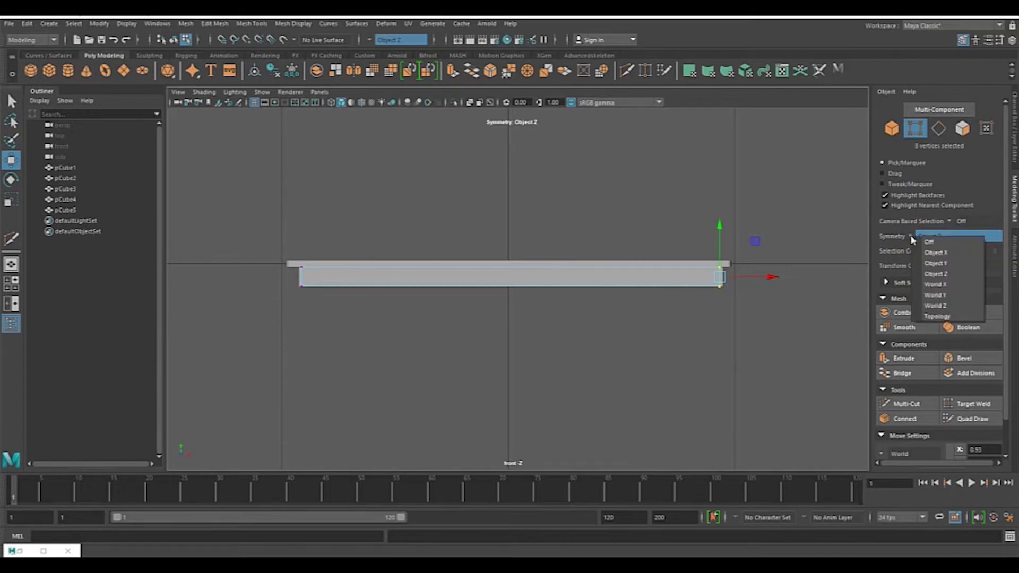
pyautogui.click(936, 253)
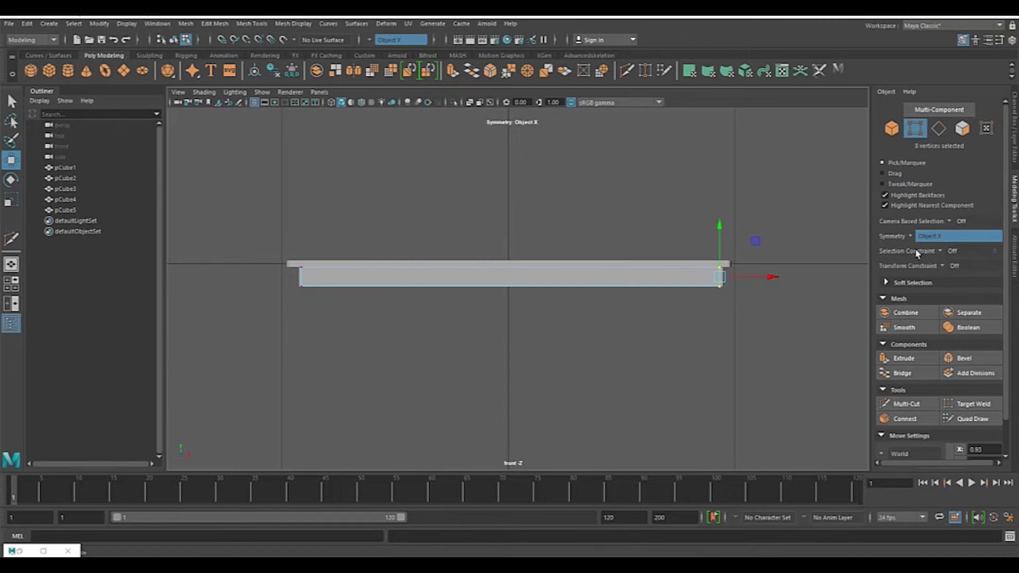
pyautogui.click(911, 238)
pyautogui.click(939, 261)
pyautogui.click(911, 238)
pyautogui.click(937, 269)
pyautogui.click(911, 238)
pyautogui.click(936, 255)
pyautogui.press('space')
pyautogui.press('space')
pyautogui.moveTo(726, 232)
pyautogui.keyDown('alt'); pyautogui.mouseDown()
pyautogui.moveTo(705, 221)
pyautogui.moveTo(730, 225)
pyautogui.mouseUp(); pyautogui.keyUp('alt')
pyautogui.click(911, 237)
pyautogui.click(929, 245)
# Step: Select the vertices at both ends of the front and back boards and scale them inward to fit between the end boards
pyautogui.scroll(-3, 757, 266)
pyautogui.keyDown('alt'); pyautogui.moveTo(757, 266); pyautogui.dragTo(662, 255); pyautogui.keyUp('alt')
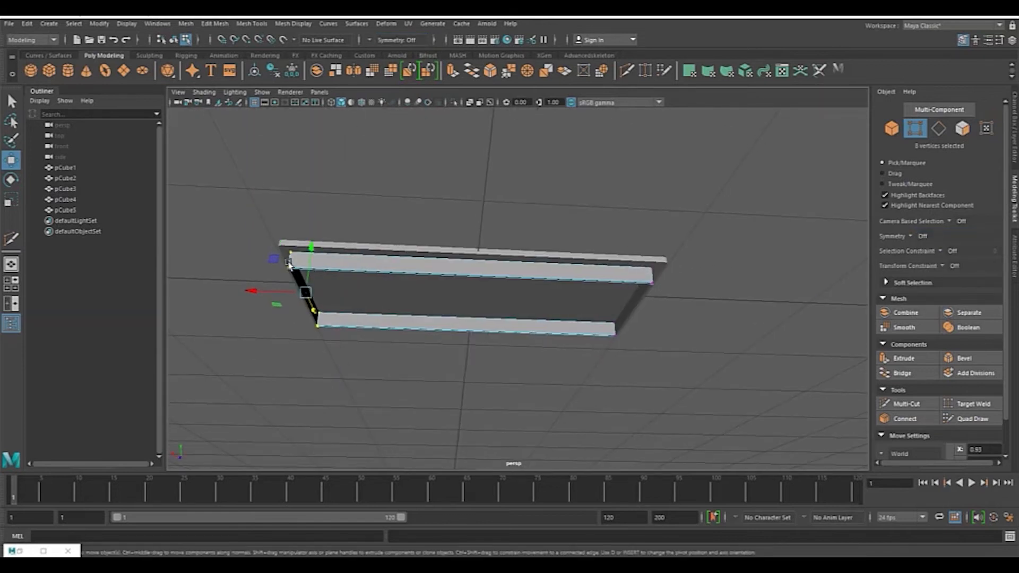
pyautogui.moveTo(246, 203); pyautogui.dragTo(371, 368)
pyautogui.keyDown('shift'); pyautogui.moveTo(577, 202); pyautogui.dragTo(711, 406); pyautogui.keyUp('shift')
pyautogui.keyDown('alt'); pyautogui.moveTo(698, 349); pyautogui.dragTo(630, 301); pyautogui.keyUp('alt')
pyautogui.press('space')
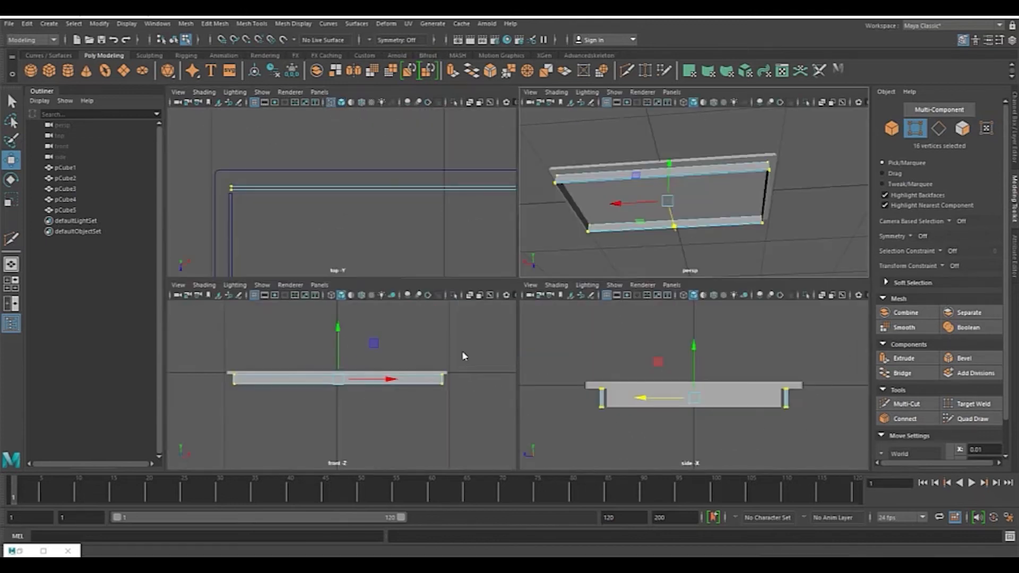
pyautogui.press('space')
pyautogui.press('r')
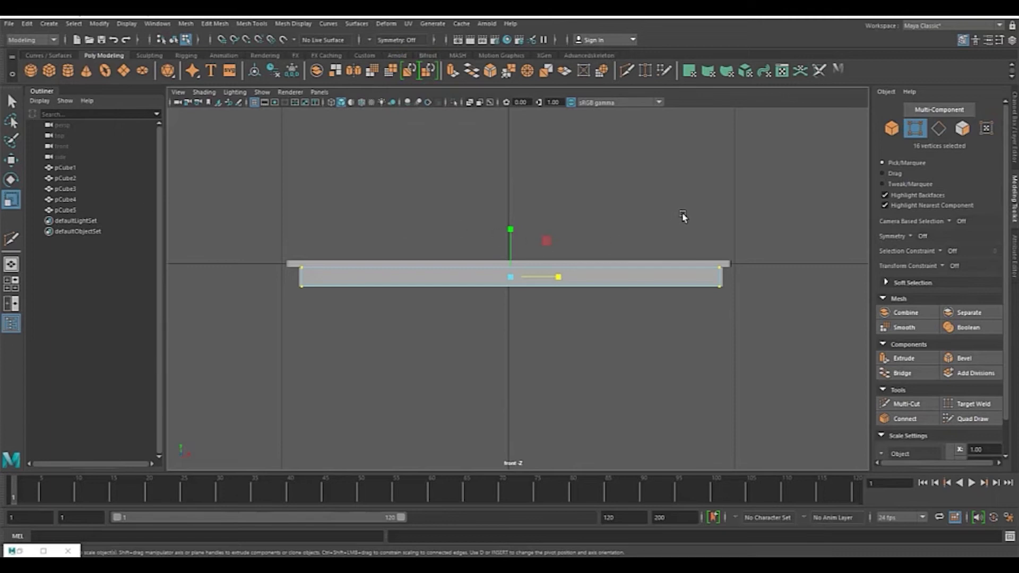
pyautogui.scroll(1, 683, 216)
pyautogui.scroll(2, 637, 276)
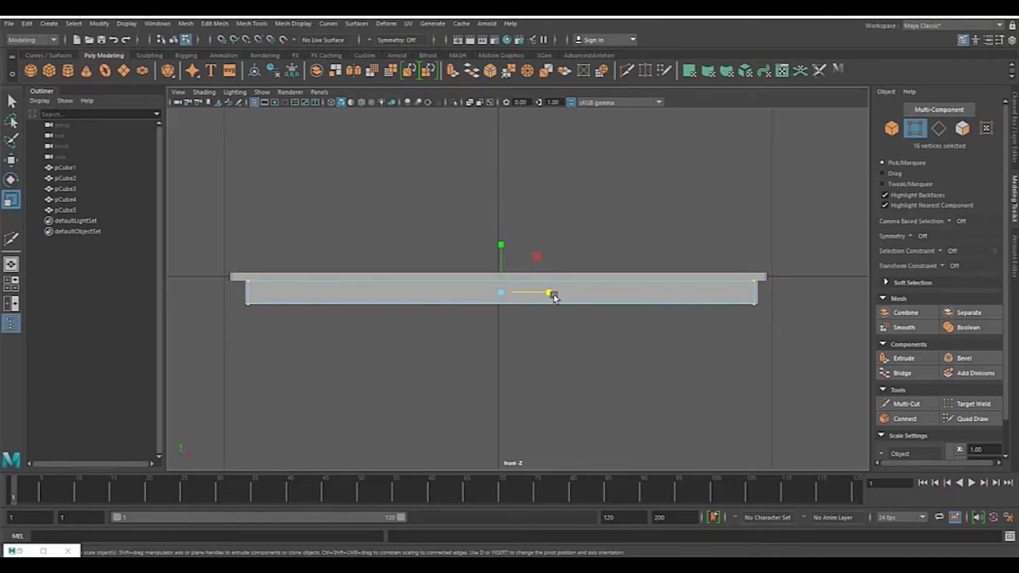
pyautogui.moveTo(549, 294); pyautogui.dragTo(548, 294)
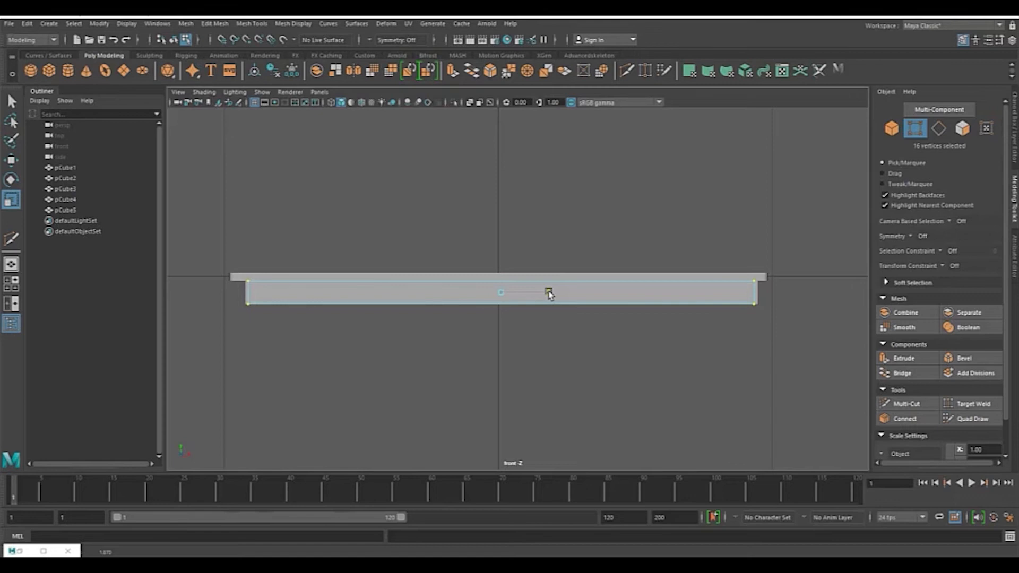
pyautogui.moveTo(549, 294); pyautogui.dragTo(547, 295)
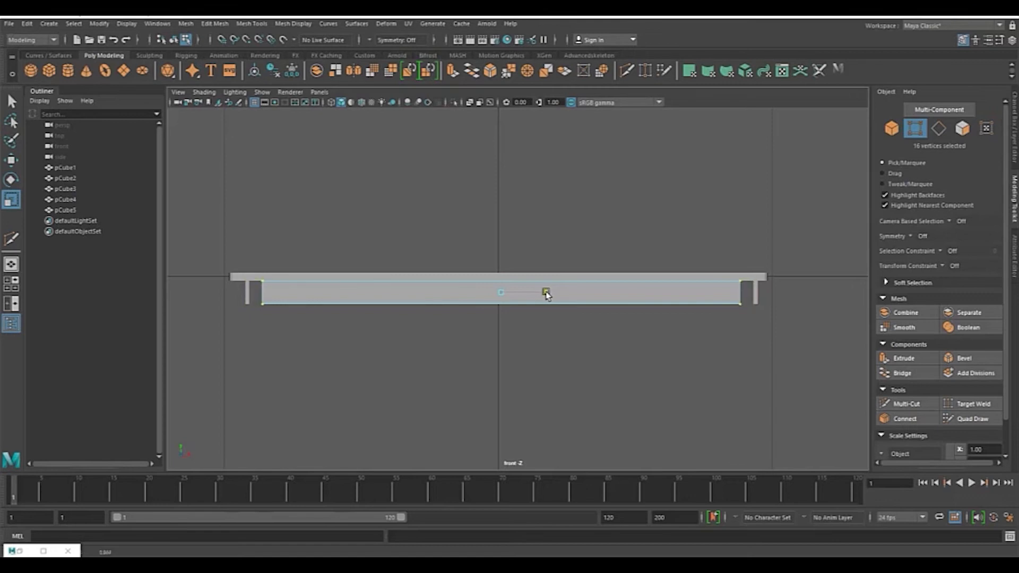
pyautogui.moveTo(547, 295); pyautogui.dragTo(549, 293)
# Step: Create a new polygon cube for a table leg
pyautogui.press('space')
pyautogui.press('space')
pyautogui.moveTo(580, 244)
pyautogui.keyDown('alt'); pyautogui.mouseDown()
pyautogui.moveTo(750, 260)
pyautogui.moveTo(703, 250)
pyautogui.moveTo(531, 272)
pyautogui.moveTo(578, 240)
pyautogui.mouseUp(); pyautogui.keyUp('alt')
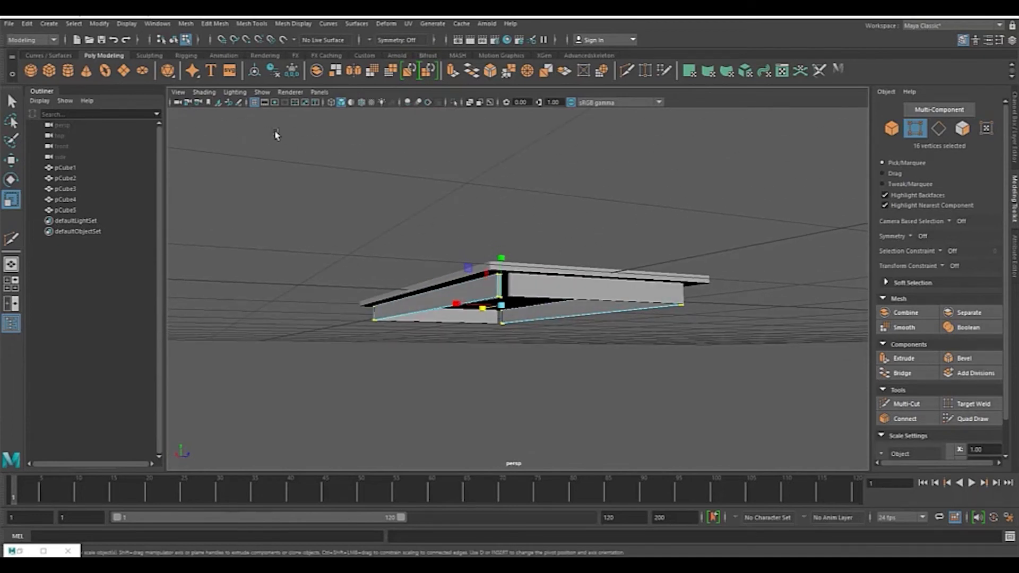
pyautogui.click(49, 71)
pyautogui.keyDown('alt'); pyautogui.moveTo(626, 255); pyautogui.dragTo(726, 317); pyautogui.keyUp('alt')
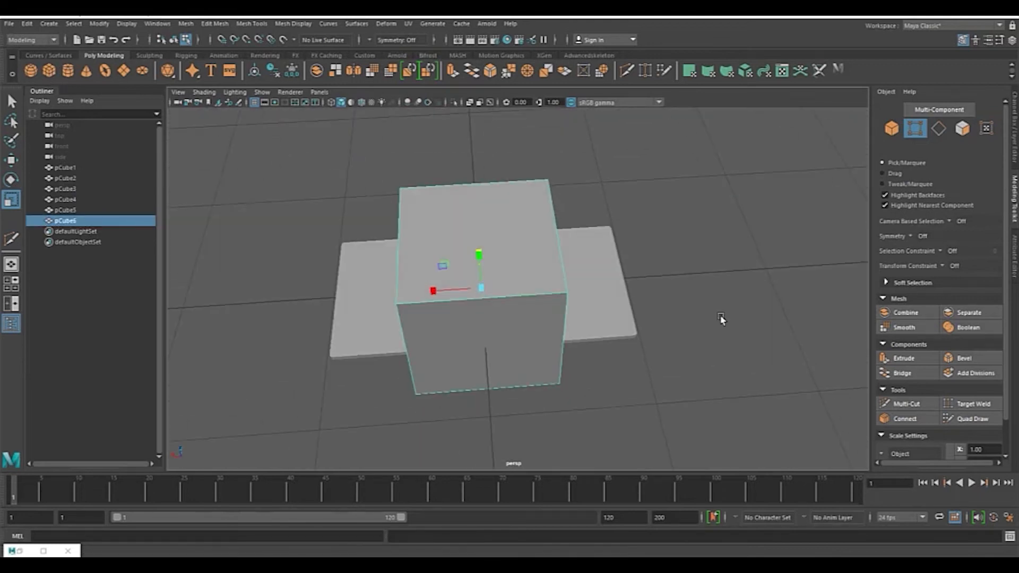
# Step: Scale the cube down to a leg's thickness and move it to a corner of the tabletop in top view
pyautogui.press('space')
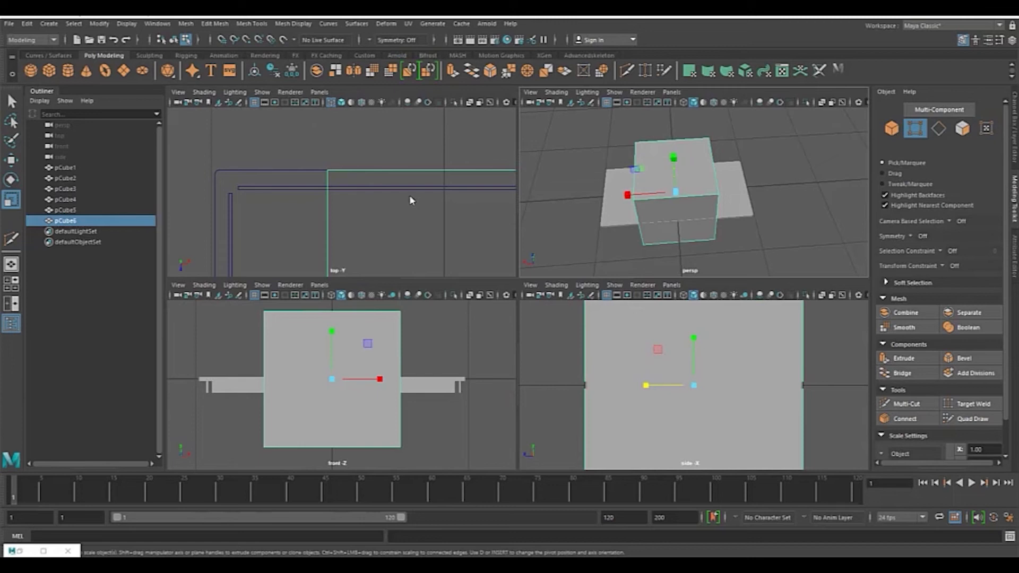
pyautogui.press('space')
pyautogui.scroll(5, 585, 216)
pyautogui.keyDown('alt'); pyautogui.moveTo(522, 189); pyautogui.dragTo(580, 292, button='middle'); pyautogui.keyUp('alt')
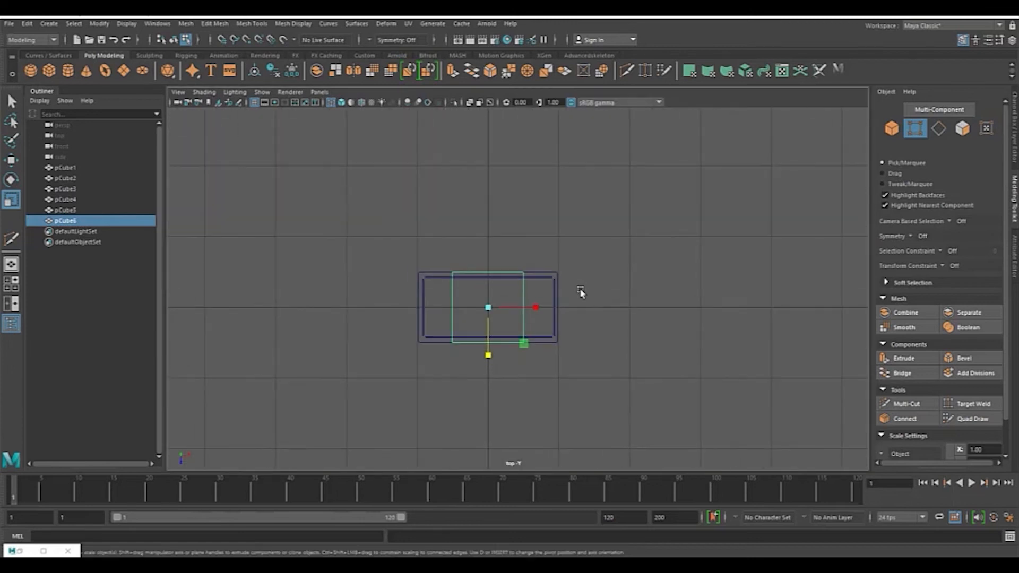
pyautogui.press('w')
pyautogui.moveTo(541, 307); pyautogui.dragTo(626, 334)
pyautogui.scroll(3, 693, 294)
pyautogui.keyDown('alt'); pyautogui.moveTo(694, 294); pyautogui.dragTo(614, 275, button='middle'); pyautogui.keyUp('alt')
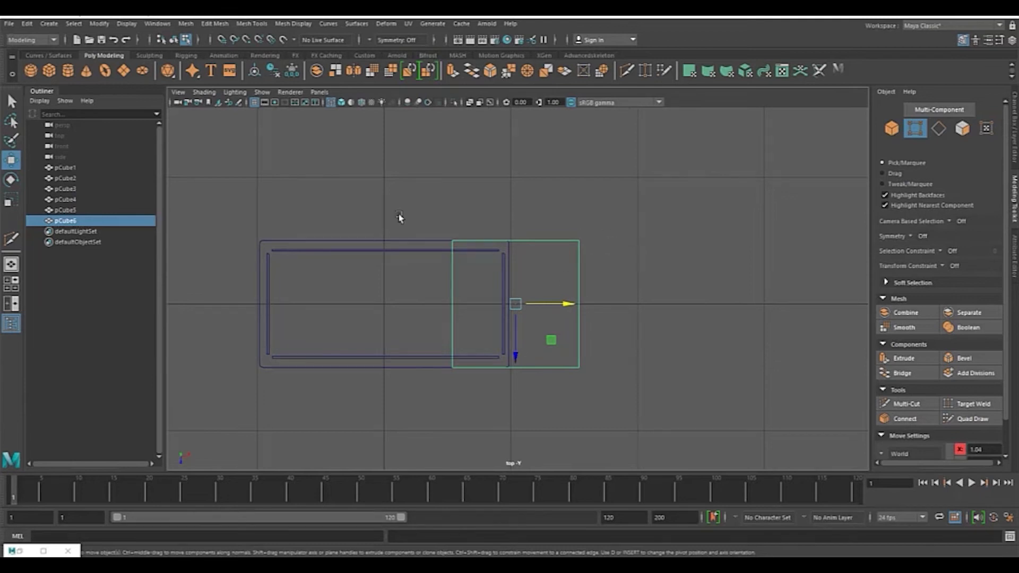
pyautogui.press('r')
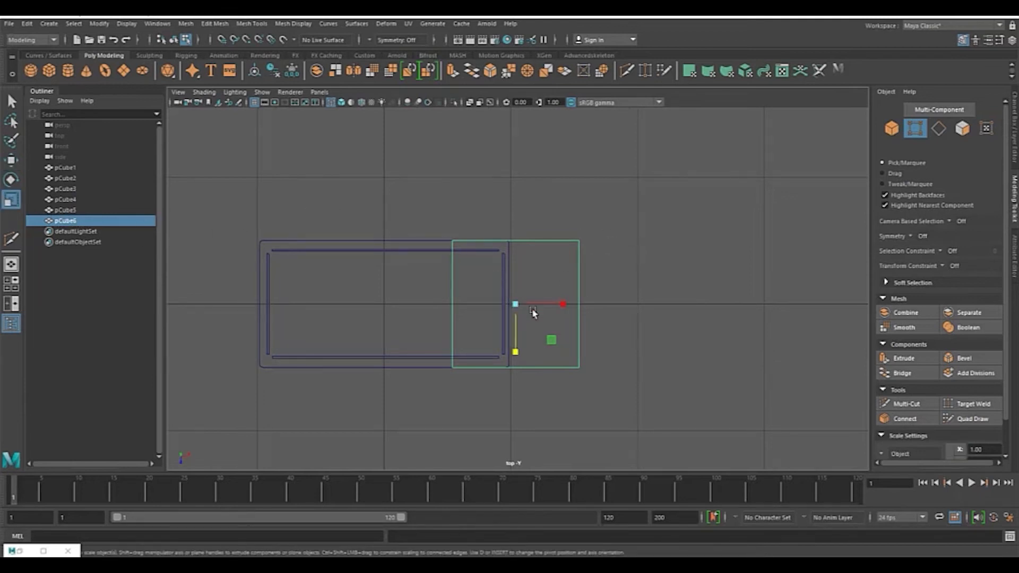
pyautogui.moveTo(515, 306); pyautogui.dragTo(420, 326)
pyautogui.scroll(8, 610, 302)
pyautogui.moveTo(509, 265); pyautogui.dragTo(495, 268)
pyautogui.press('w')
pyautogui.moveTo(519, 321); pyautogui.dragTo(471, 466)
pyautogui.moveTo(563, 428); pyautogui.dragTo(501, 435)
pyautogui.moveTo(505, 436); pyautogui.dragTo(446, 426)
# Step: Refine the leg's size and position so it sits inside the apron corner
pyautogui.press('r')
pyautogui.scroll(3, 579, 423)
pyautogui.keyDown('alt'); pyautogui.moveTo(579, 424); pyautogui.dragTo(605, 256, button='middle'); pyautogui.keyUp('alt')
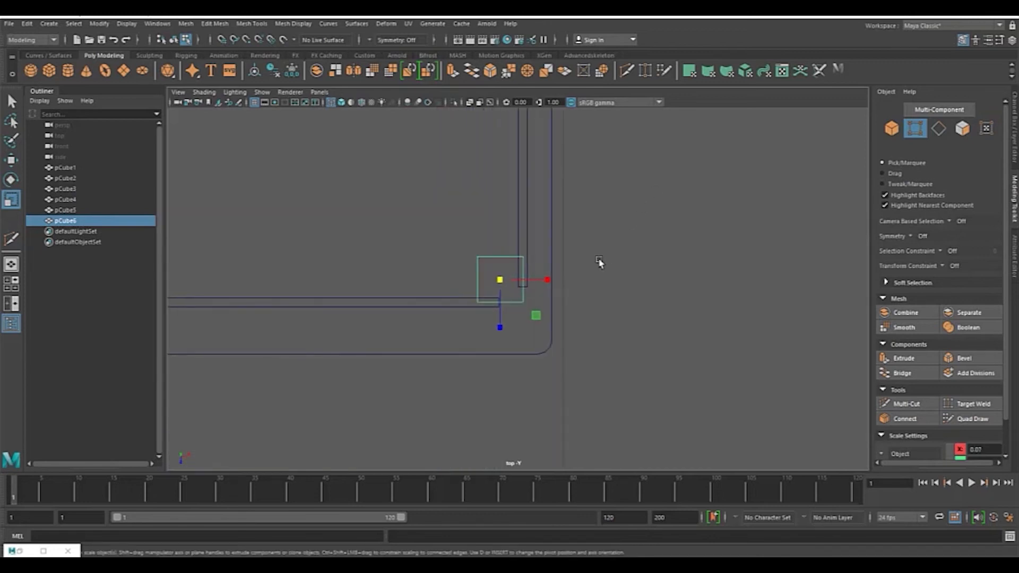
pyautogui.press('w')
pyautogui.moveTo(503, 333); pyautogui.dragTo(504, 338)
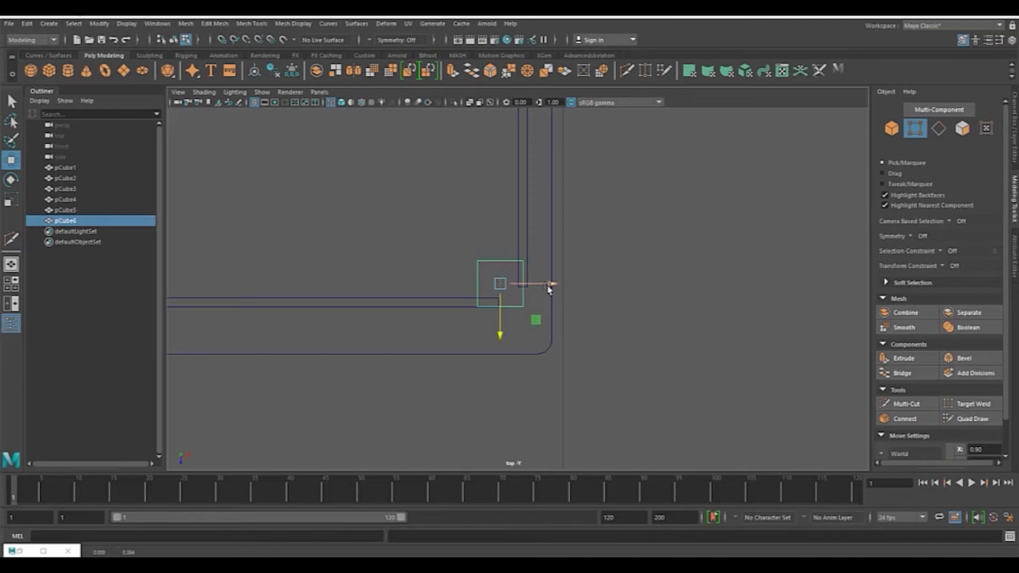
pyautogui.moveTo(549, 285); pyautogui.dragTo(553, 286)
pyautogui.press('r')
pyautogui.press('w')
pyautogui.moveTo(505, 334); pyautogui.dragTo(505, 342)
pyautogui.moveTo(553, 289); pyautogui.dragTo(567, 299)
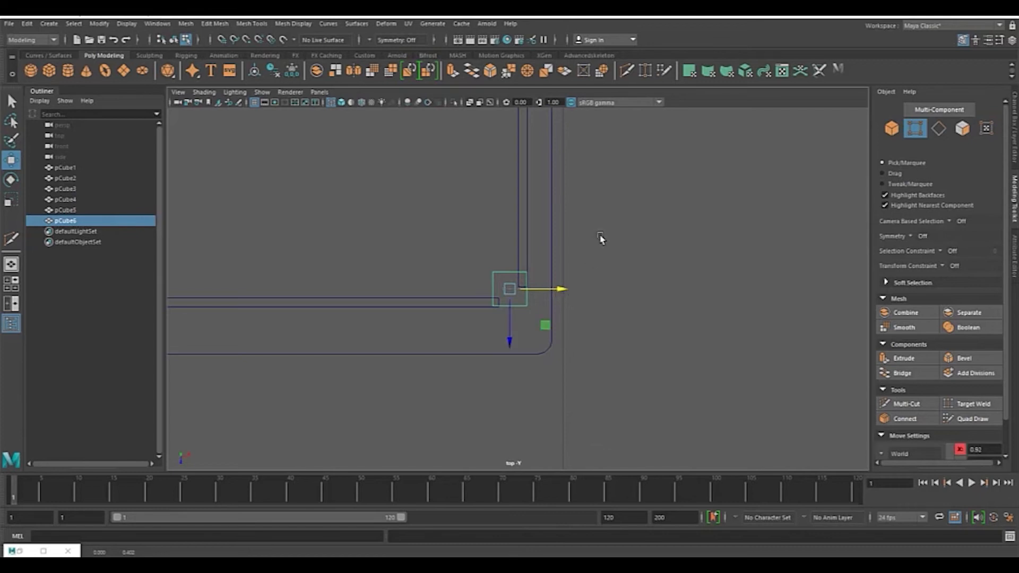
# Step: Adjust the leg's height in side view so it sits just beneath the tabletop
pyautogui.press('space')
pyautogui.press('space')
pyautogui.keyDown('alt'); pyautogui.moveTo(582, 257); pyautogui.dragTo(584, 222); pyautogui.keyUp('alt')
pyautogui.keyDown('alt'); pyautogui.moveTo(584, 221); pyautogui.dragTo(536, 233, button='right'); pyautogui.keyUp('alt')
pyautogui.press('space')
pyautogui.press('space')
pyautogui.scroll(2, 454, 249)
pyautogui.keyDown('alt'); pyautogui.moveTo(445, 236); pyautogui.dragTo(600, 225, button='middle'); pyautogui.keyUp('alt')
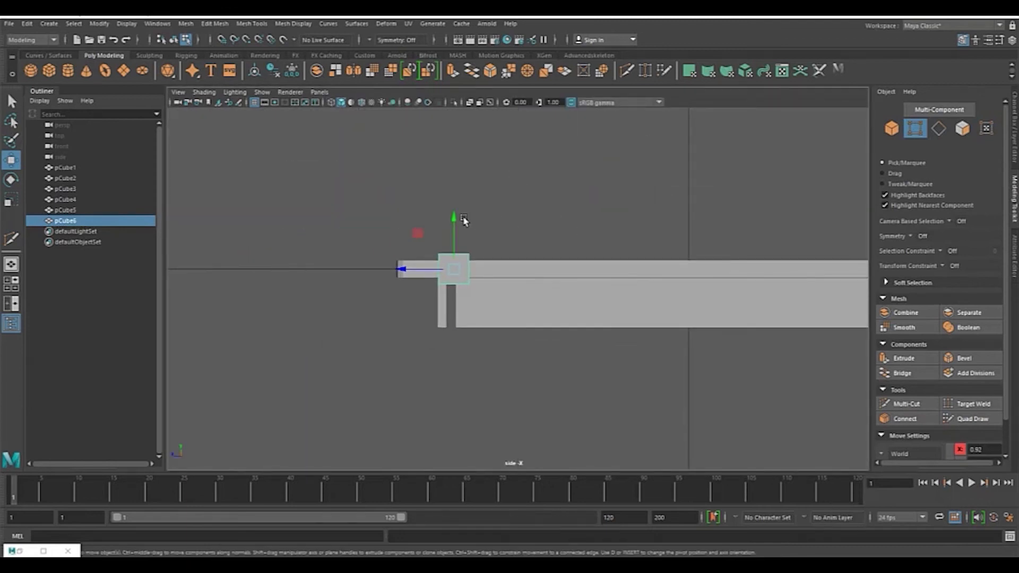
pyautogui.moveTo(452, 212); pyautogui.dragTo(451, 227)
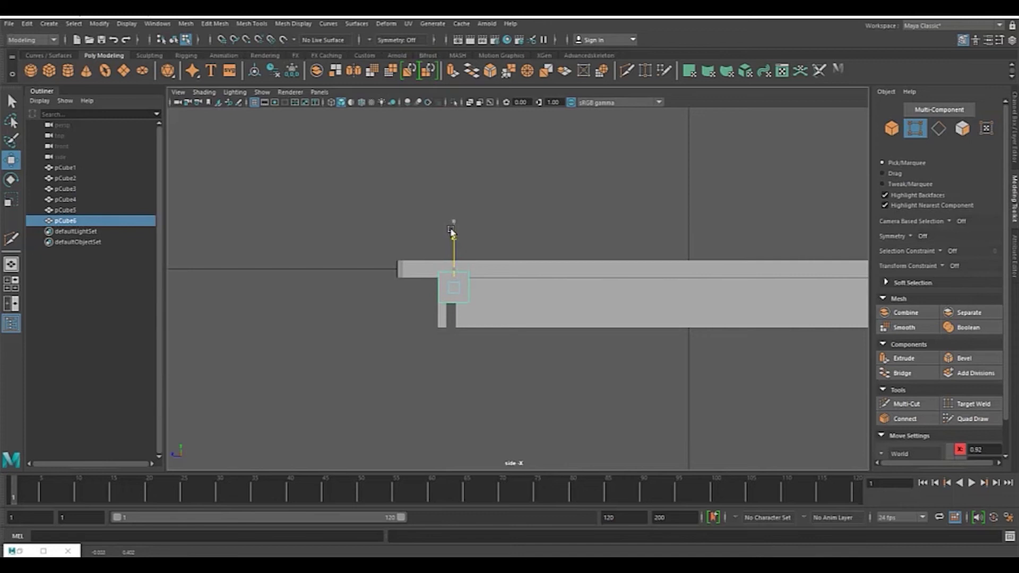
pyautogui.moveTo(452, 234); pyautogui.dragTo(452, 236)
# Step: Select both side boards and switch to their vertices
pyautogui.press('space')
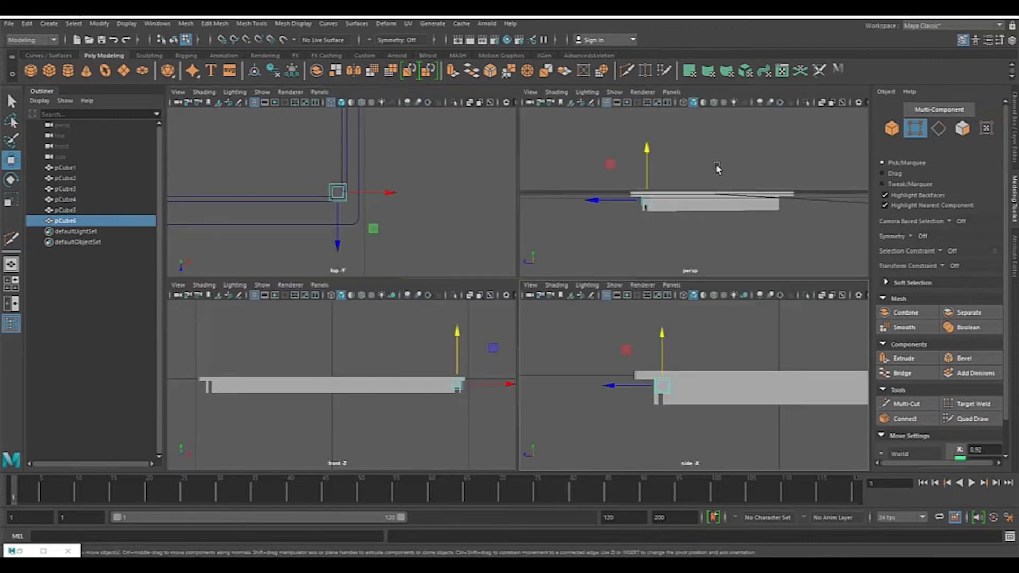
pyautogui.press('space')
pyautogui.press('space')
pyautogui.press('space')
pyautogui.keyDown('alt'); pyautogui.moveTo(567, 196); pyautogui.dragTo(552, 266, button='middle'); pyautogui.keyUp('alt')
pyautogui.click(540, 262)
pyautogui.click(544, 257)
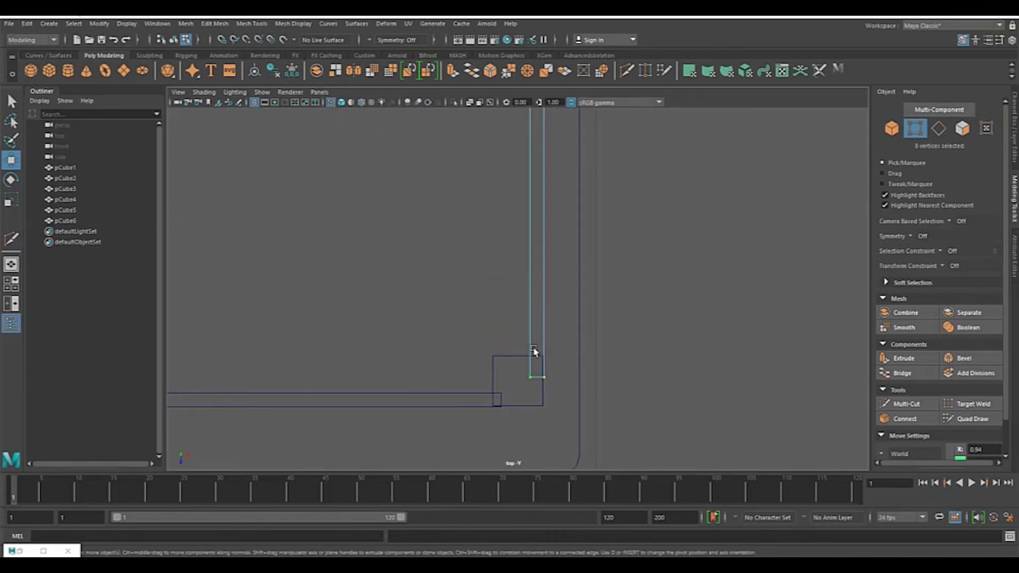
pyautogui.scroll(-8, 612, 294)
pyautogui.scroll(2, 613, 291)
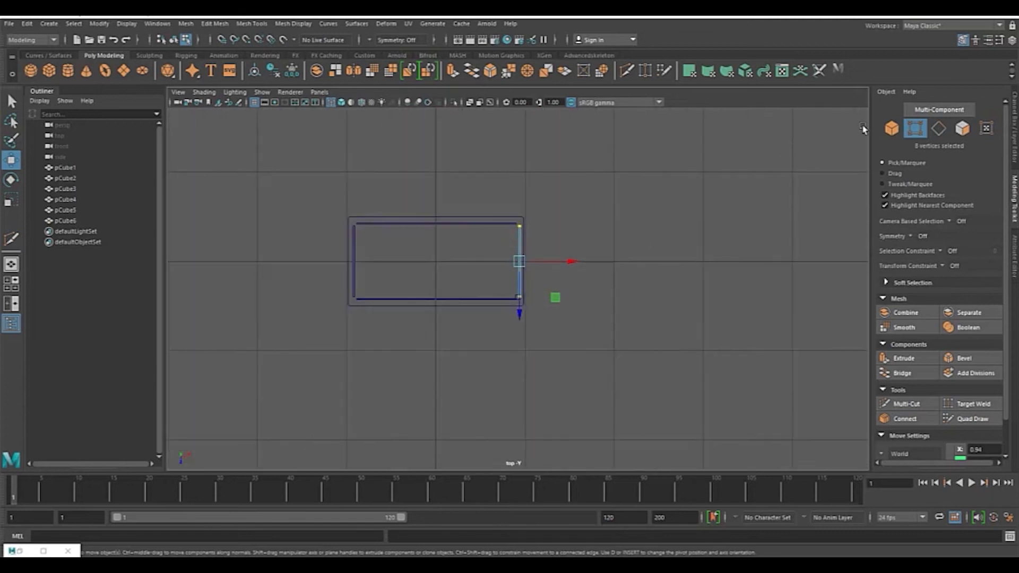
pyautogui.click(892, 129)
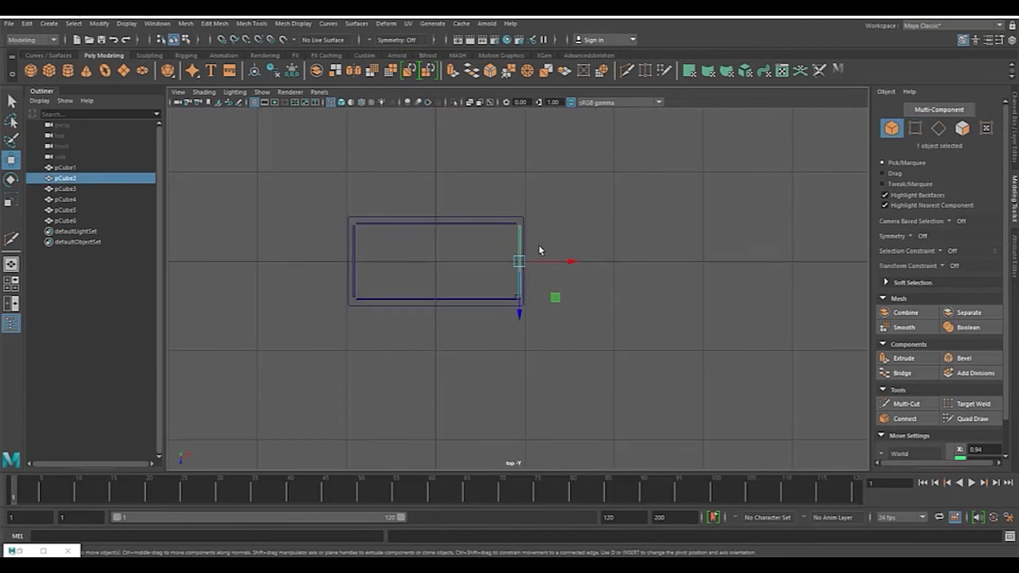
pyautogui.keyDown('shift'); pyautogui.click(354, 257); pyautogui.keyUp('shift')
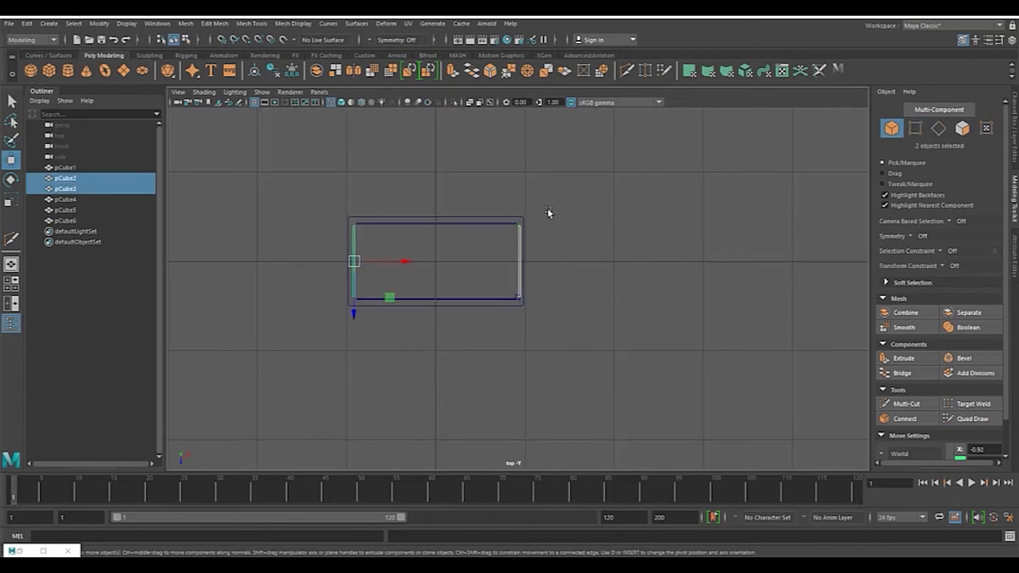
pyautogui.click(915, 128)
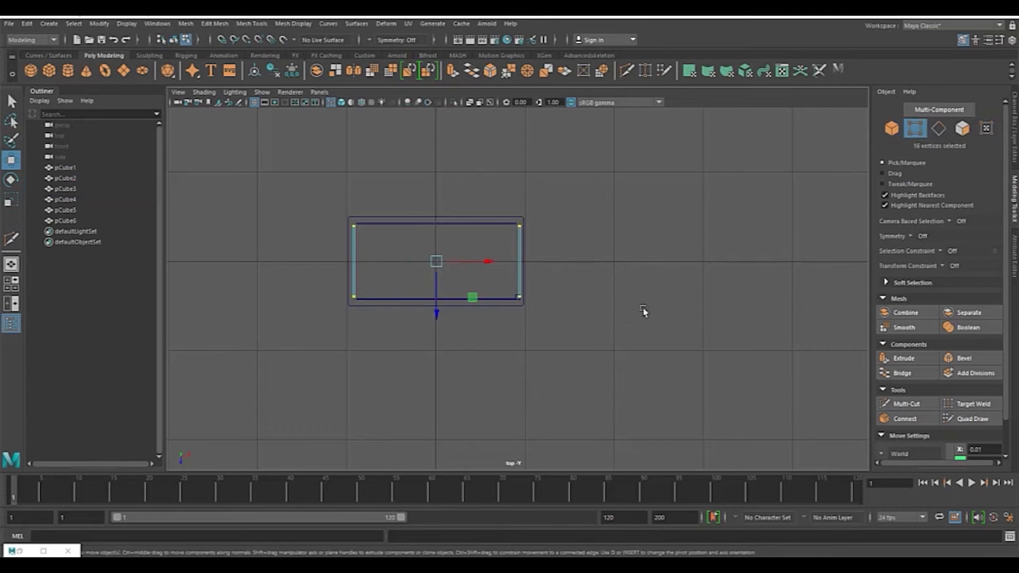
# Step: Scale the side boards' vertices to shorten them so they end at the leg
pyautogui.scroll(6, 590, 286)
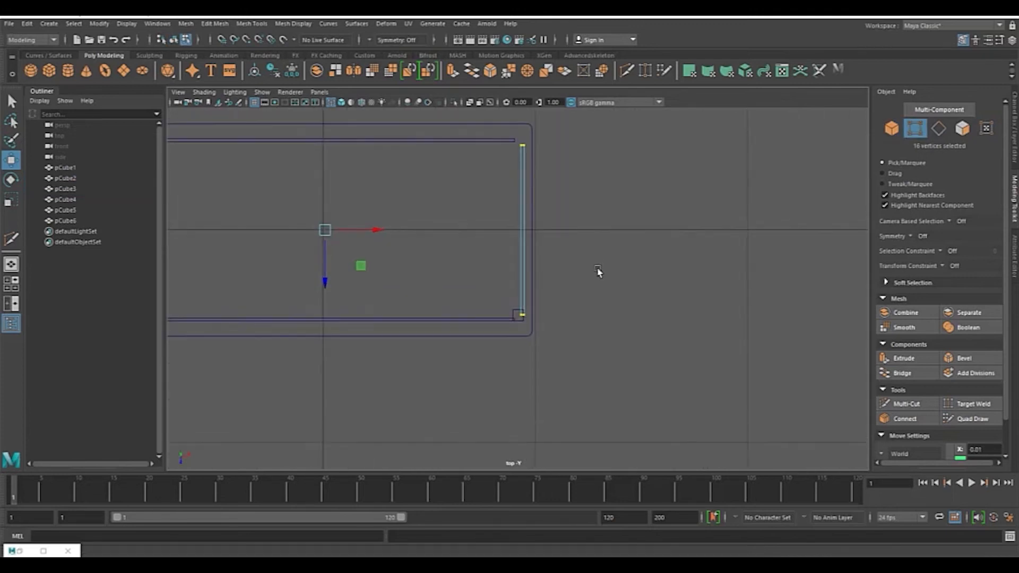
pyautogui.moveTo(329, 337); pyautogui.dragTo(332, 333)
pyautogui.hotkey('ctrl', 'z')
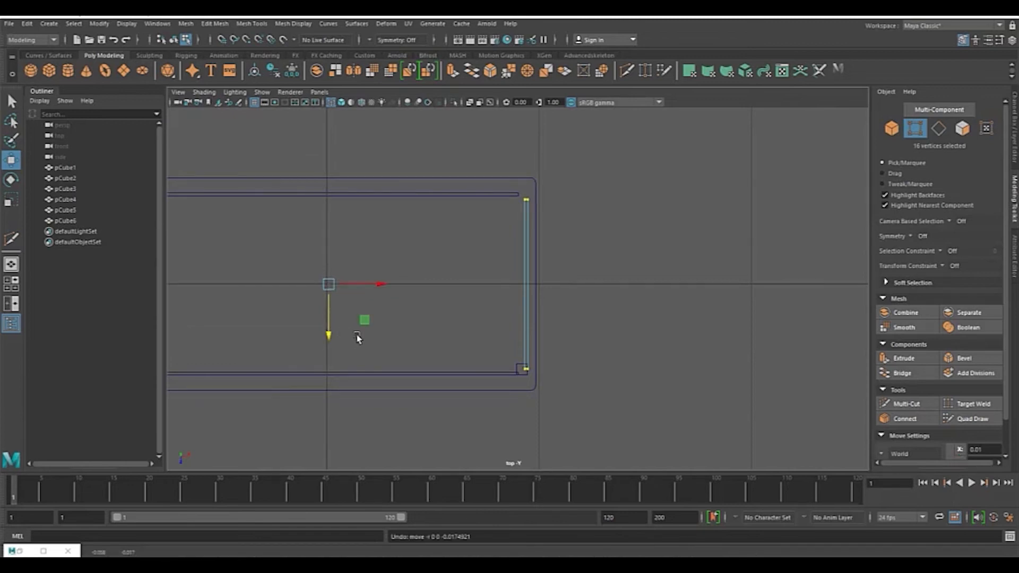
pyautogui.press('r')
pyautogui.scroll(3, 421, 329)
pyautogui.keyDown('alt'); pyautogui.moveTo(343, 307); pyautogui.dragTo(444, 316, button='middle'); pyautogui.keyUp('alt')
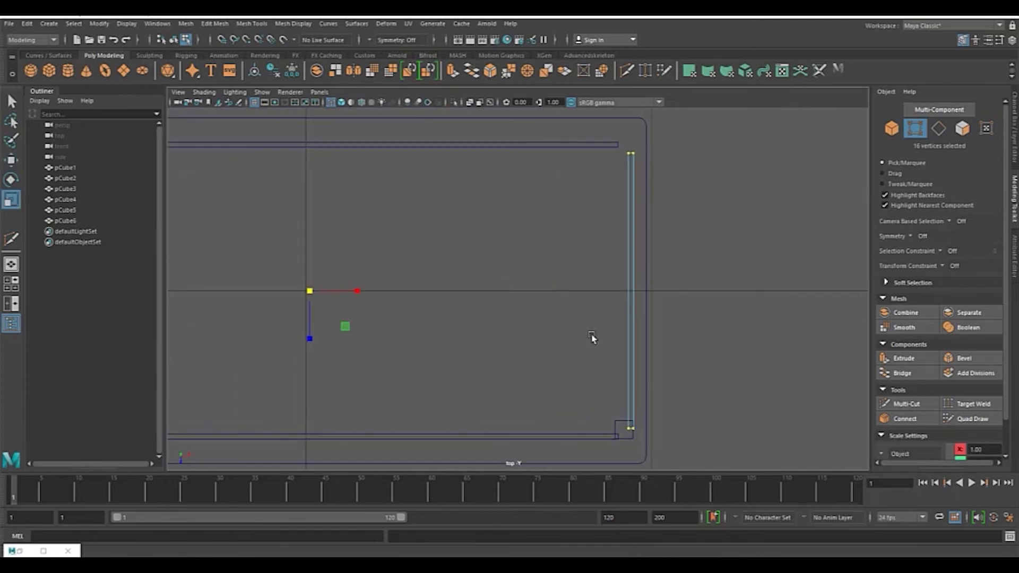
pyautogui.moveTo(309, 338); pyautogui.dragTo(310, 334)
pyautogui.moveTo(311, 338); pyautogui.dragTo(311, 338)
pyautogui.keyDown('alt'); pyautogui.moveTo(658, 446); pyautogui.dragTo(621, 384, button='middle'); pyautogui.keyUp('alt')
pyautogui.keyDown('alt'); pyautogui.moveTo(622, 385); pyautogui.dragTo(684, 349, button='right'); pyautogui.keyUp('alt')
pyautogui.keyDown('alt'); pyautogui.moveTo(684, 349); pyautogui.dragTo(568, 291, button='middle'); pyautogui.keyUp('alt')
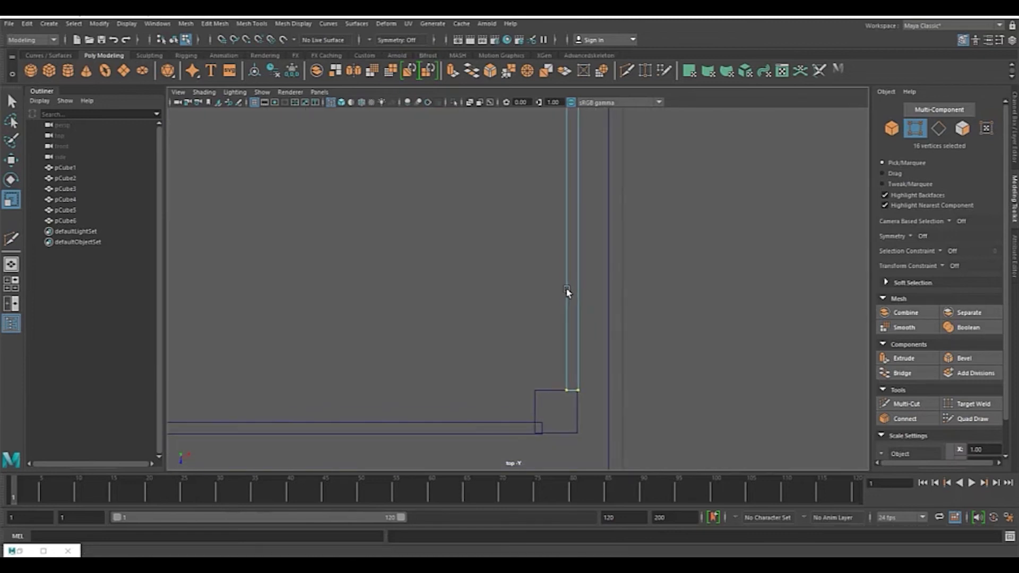
# Step: Select the front and back apron boards and switch to their vertices
pyautogui.press('f')
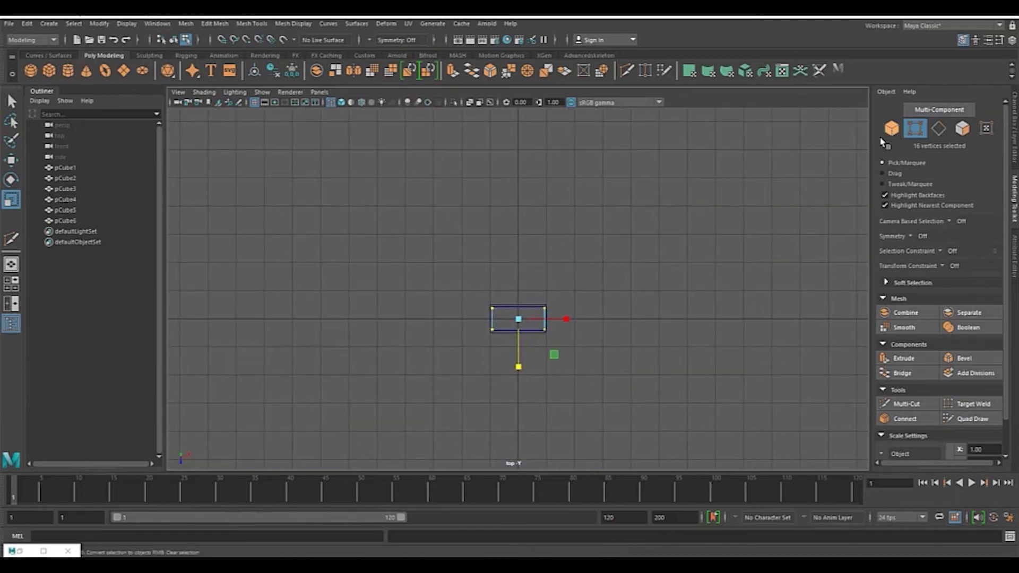
pyautogui.click(882, 139)
pyautogui.press('f')
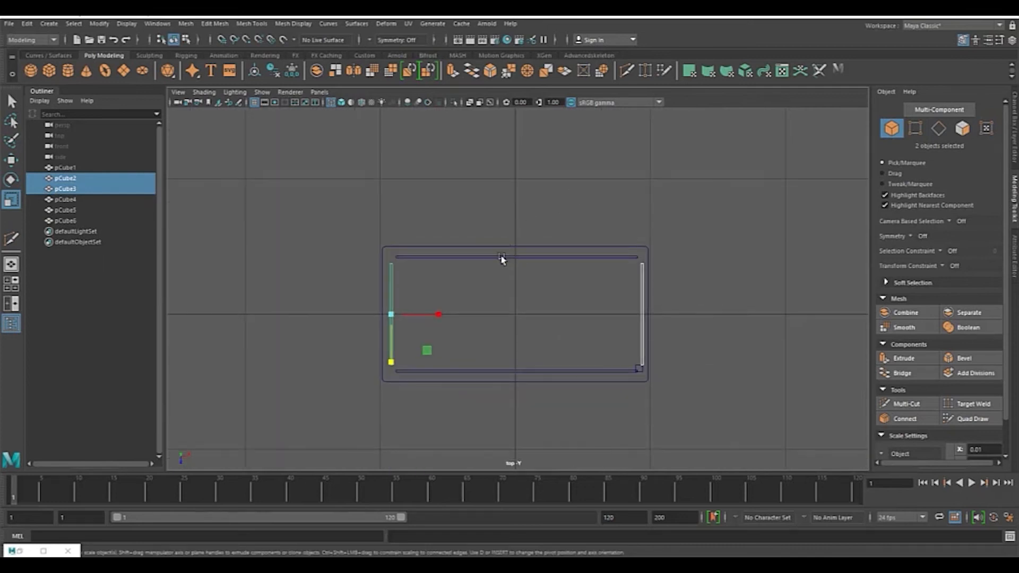
pyautogui.click(502, 258)
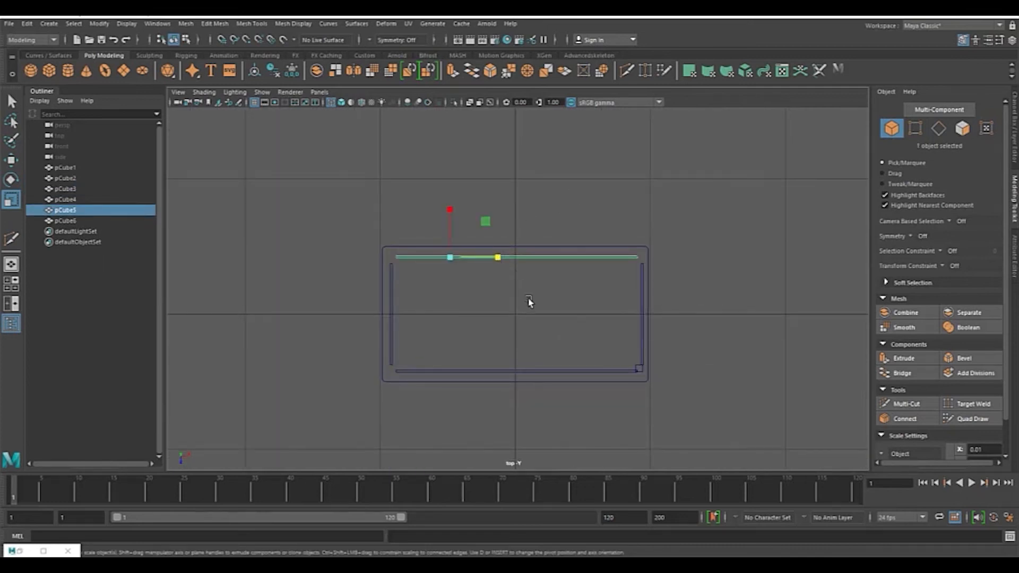
pyautogui.keyDown('shift'); pyautogui.click(559, 371); pyautogui.keyUp('shift')
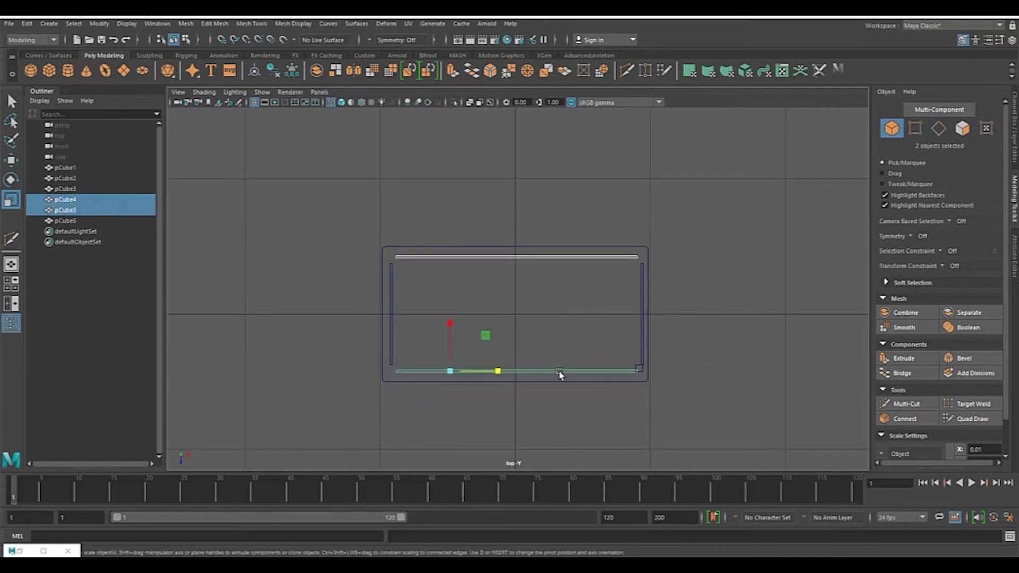
pyautogui.click(915, 128)
# Step: Scale the front and back boards' vertices so the boards end at the leg
pyautogui.scroll(2, 642, 207)
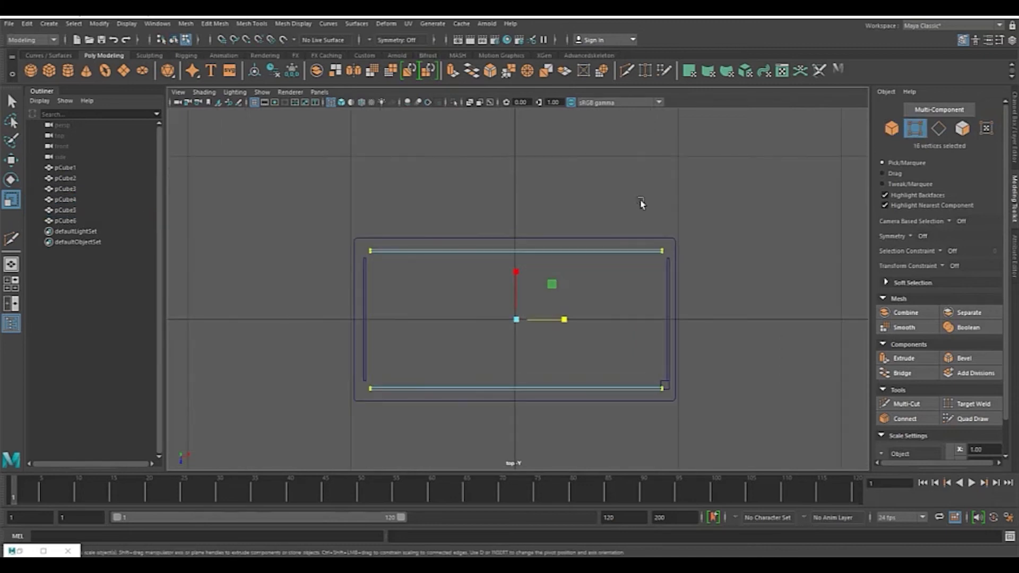
pyautogui.scroll(2, 725, 242)
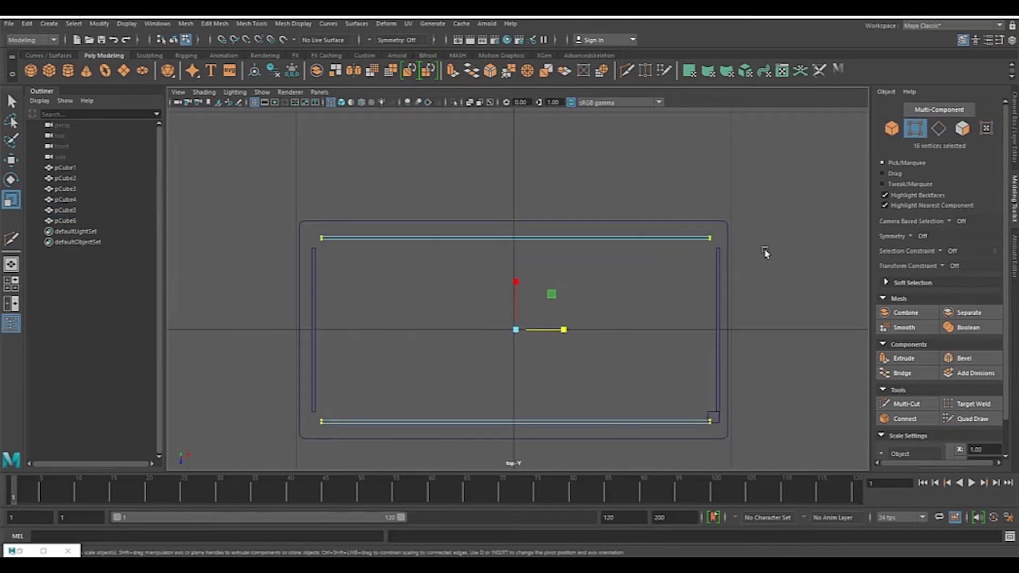
pyautogui.keyDown('alt'); pyautogui.moveTo(763, 282); pyautogui.dragTo(514, 227, button='middle'); pyautogui.keyUp('alt')
pyautogui.scroll(4, 511, 239)
pyautogui.keyDown('alt'); pyautogui.moveTo(475, 328); pyautogui.dragTo(609, 298, button='middle'); pyautogui.keyUp('alt')
pyautogui.moveTo(330, 228); pyautogui.dragTo(330, 226)
pyautogui.scroll(4, 610, 343)
pyautogui.keyDown('alt'); pyautogui.moveTo(569, 286); pyautogui.dragTo(514, 220, button='middle'); pyautogui.keyUp('alt')
pyautogui.scroll(4, 561, 327)
pyautogui.press('F8')
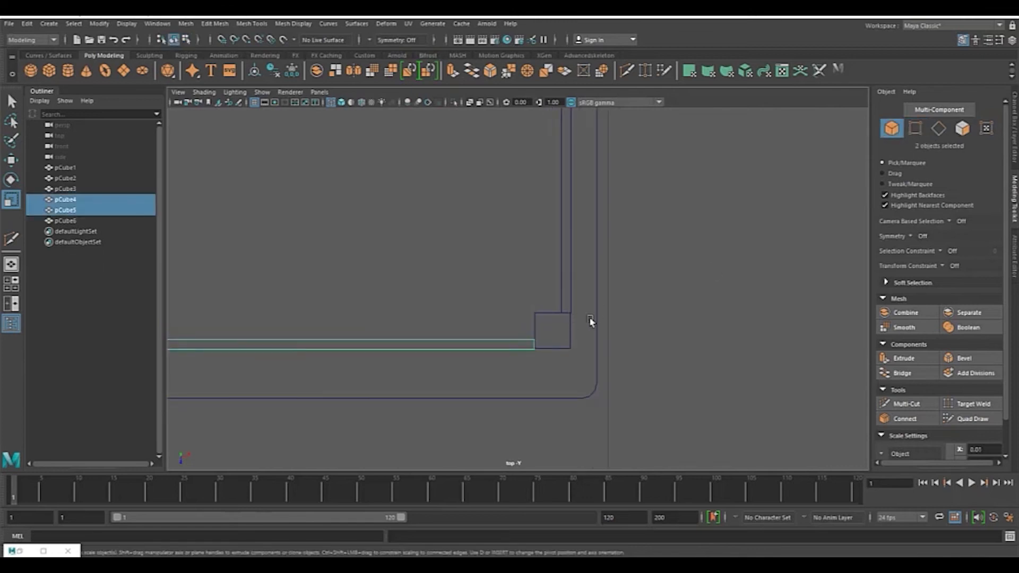
# Step: Select the leg and nudge it with the Move tool to align with the boards' ends
pyautogui.click(556, 316)
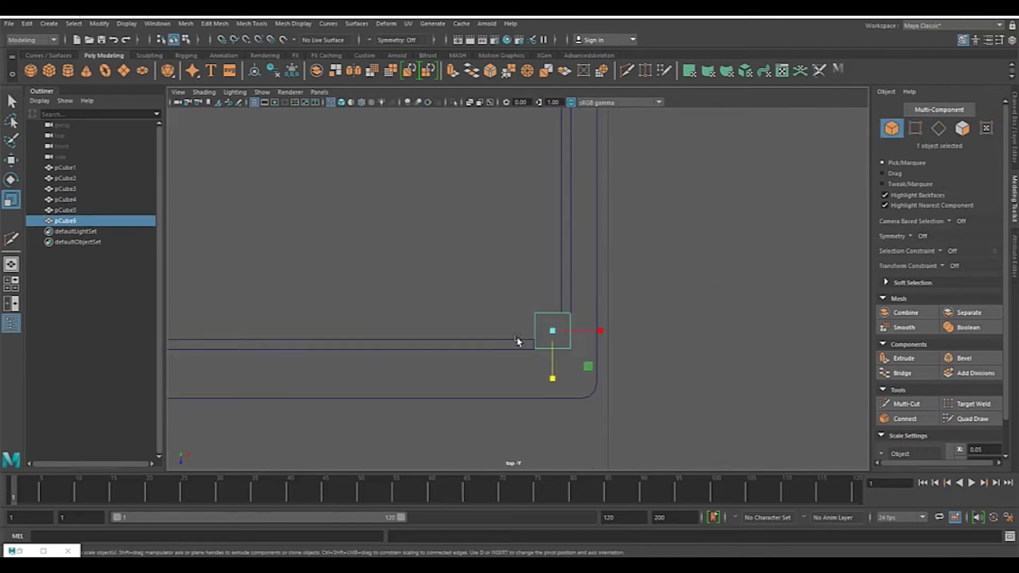
pyautogui.scroll(5, 625, 316)
pyautogui.keyDown('alt'); pyautogui.moveTo(646, 333); pyautogui.dragTo(669, 274, button='middle'); pyautogui.keyUp('alt')
pyautogui.press('w')
pyautogui.scroll(5, 637, 275)
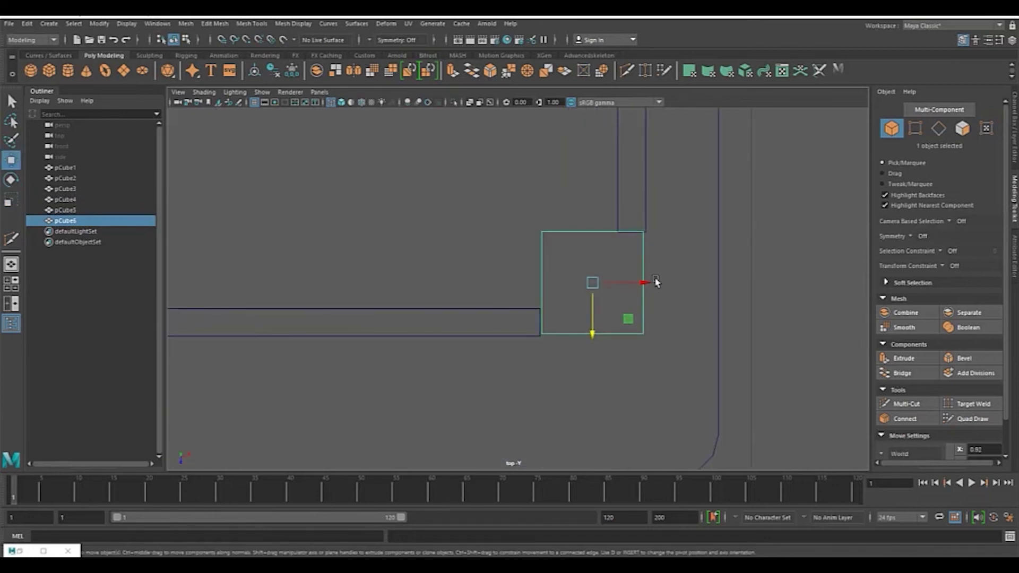
pyautogui.moveTo(647, 284); pyautogui.dragTo(650, 284)
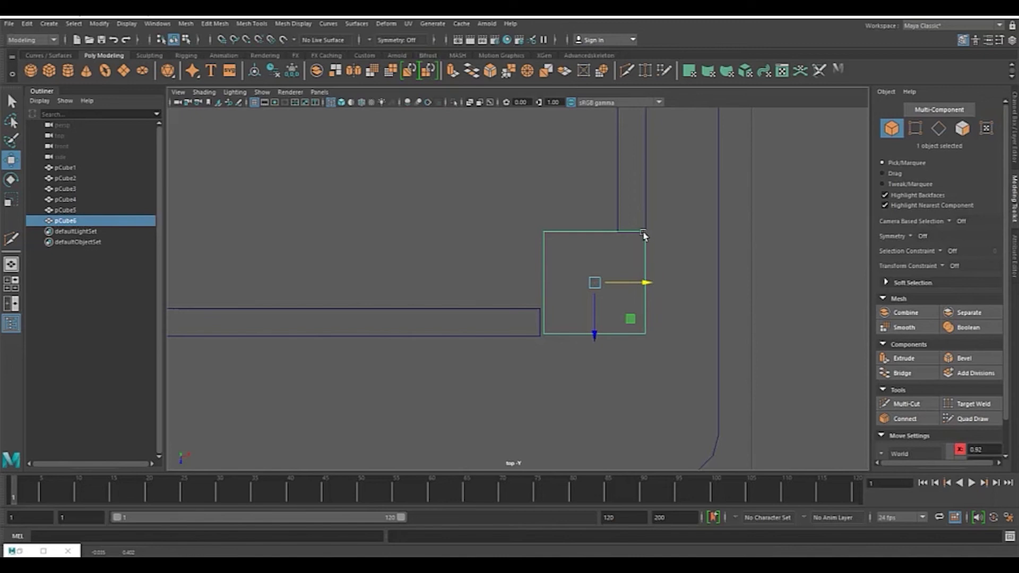
pyautogui.moveTo(593, 333); pyautogui.dragTo(594, 337)
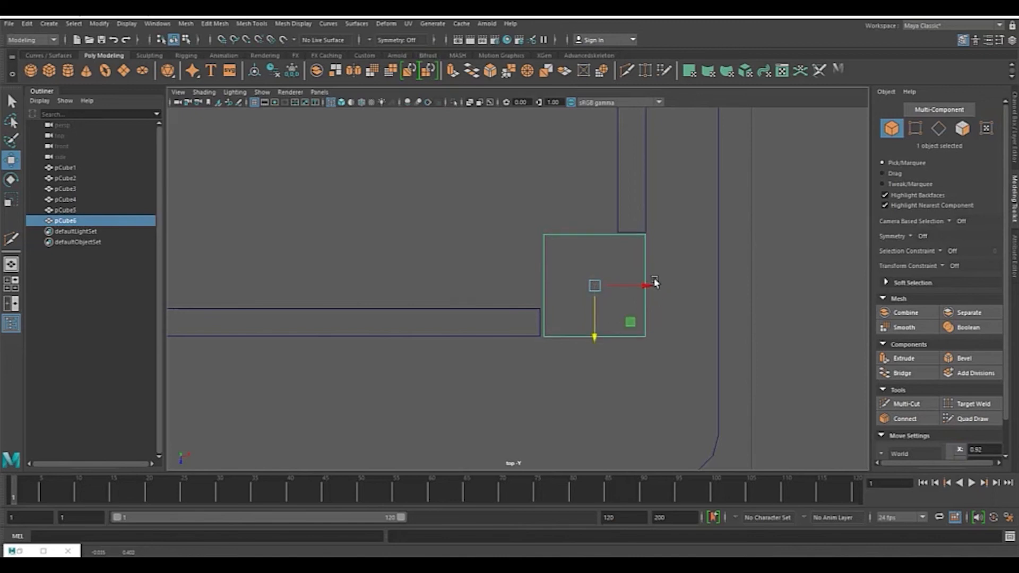
# Step: Select both long apron boards again and convert the selection to vertices
pyautogui.click(514, 313)
pyautogui.click(524, 309)
pyautogui.scroll(-8, 687, 251)
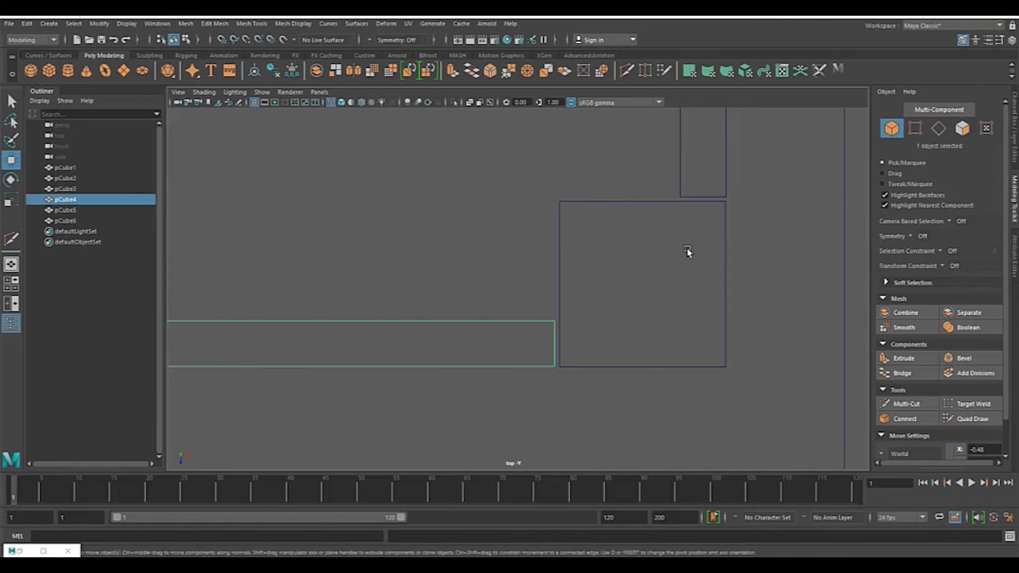
pyautogui.keyDown('shift'); pyautogui.click(497, 219); pyautogui.keyUp('shift')
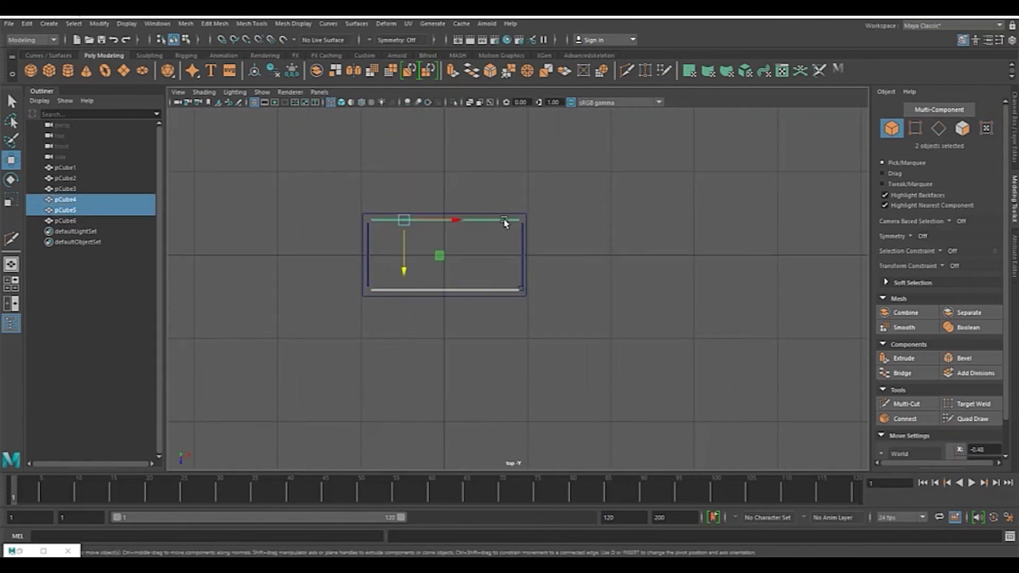
pyautogui.scroll(3, 719, 216)
pyautogui.hotkey('ctrl', 'F9')
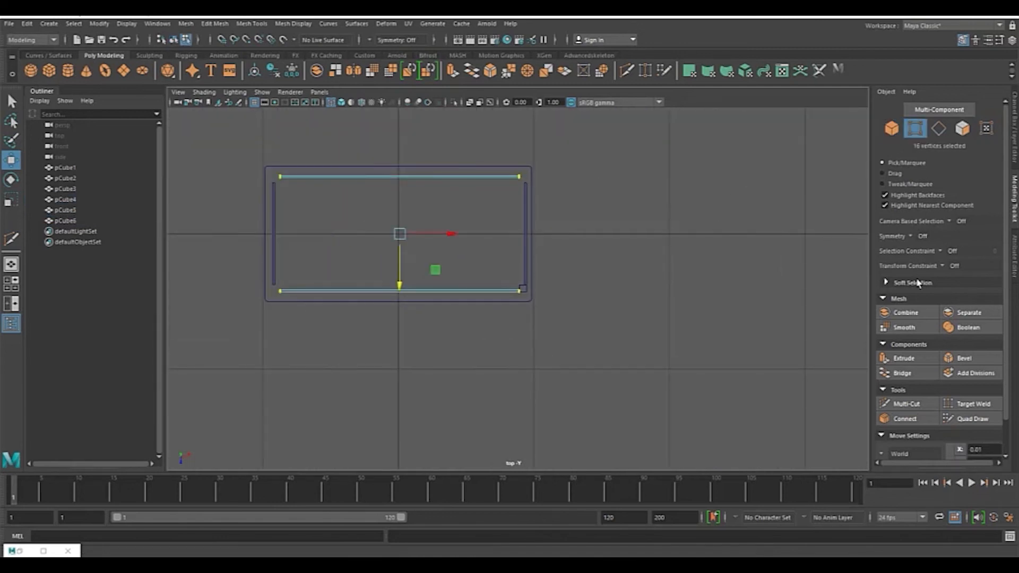
# Step: Try Object X symmetry for selecting the boards' vertices, then set symmetry back to Off
pyautogui.click(911, 237)
pyautogui.click(940, 253)
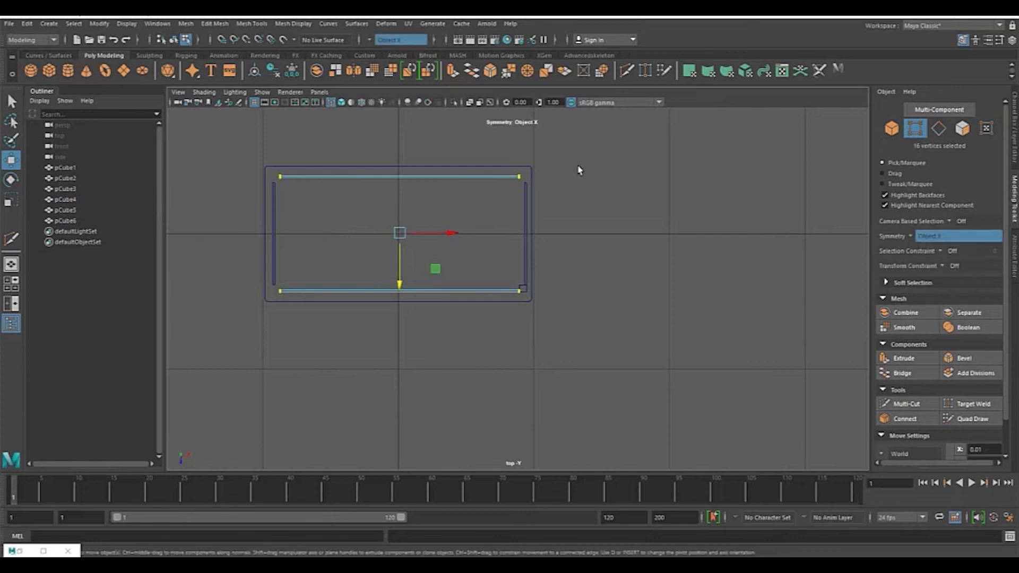
pyautogui.moveTo(509, 151); pyautogui.dragTo(573, 340)
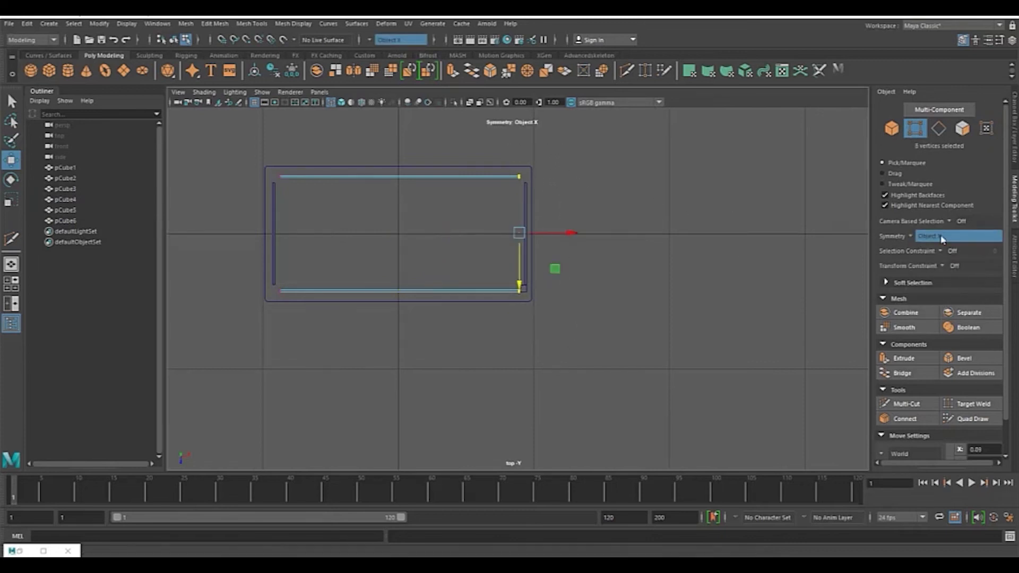
pyautogui.click(907, 237)
pyautogui.click(934, 260)
pyautogui.click(920, 238)
pyautogui.click(933, 272)
pyautogui.click(911, 238)
pyautogui.click(927, 243)
# Step: Select all the long boards' vertices and scale them slightly so they meet the leg
pyautogui.keyDown('shift'); pyautogui.moveTo(234, 153); pyautogui.dragTo(354, 303); pyautogui.keyUp('shift')
pyautogui.click(11, 201)
pyautogui.scroll(5, 531, 253)
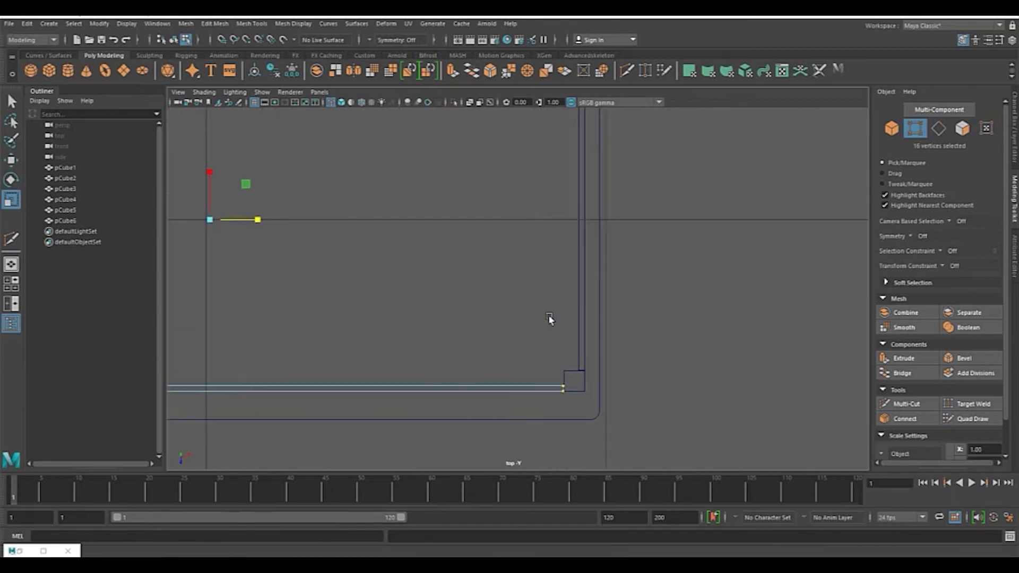
pyautogui.moveTo(260, 221); pyautogui.dragTo(260, 222)
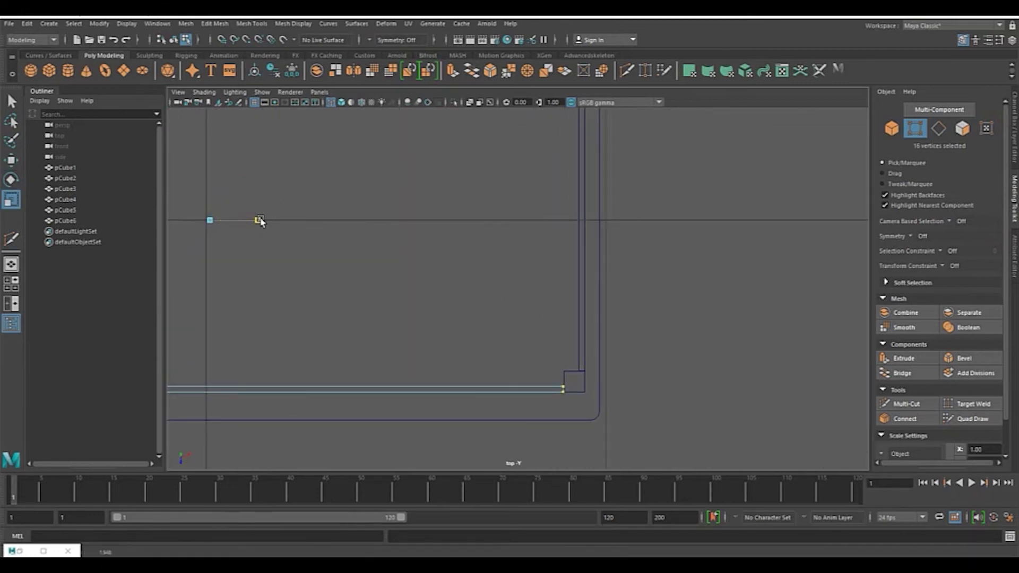
pyautogui.moveTo(261, 223); pyautogui.dragTo(260, 225)
pyautogui.moveTo(262, 228); pyautogui.dragTo(263, 230)
pyautogui.scroll(1, 622, 314)
pyautogui.click(890, 127)
pyautogui.scroll(4, 709, 308)
# Step: Reposition the leg so it sits flush with the boards' outer corner
pyautogui.keyDown('alt'); pyautogui.moveTo(648, 316); pyautogui.dragTo(633, 313, button='middle'); pyautogui.keyUp('alt')
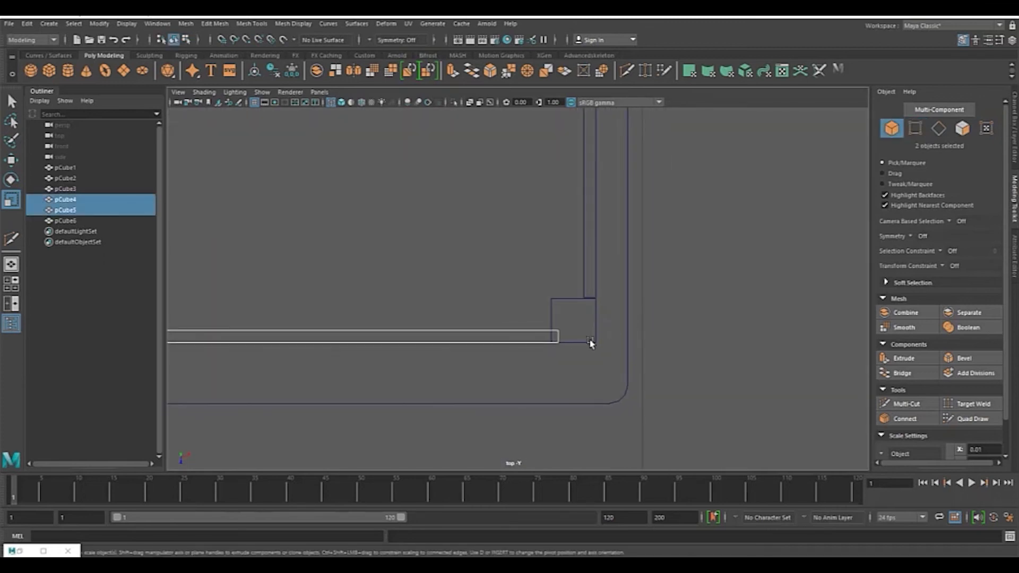
pyautogui.click(604, 341)
pyautogui.click(587, 342)
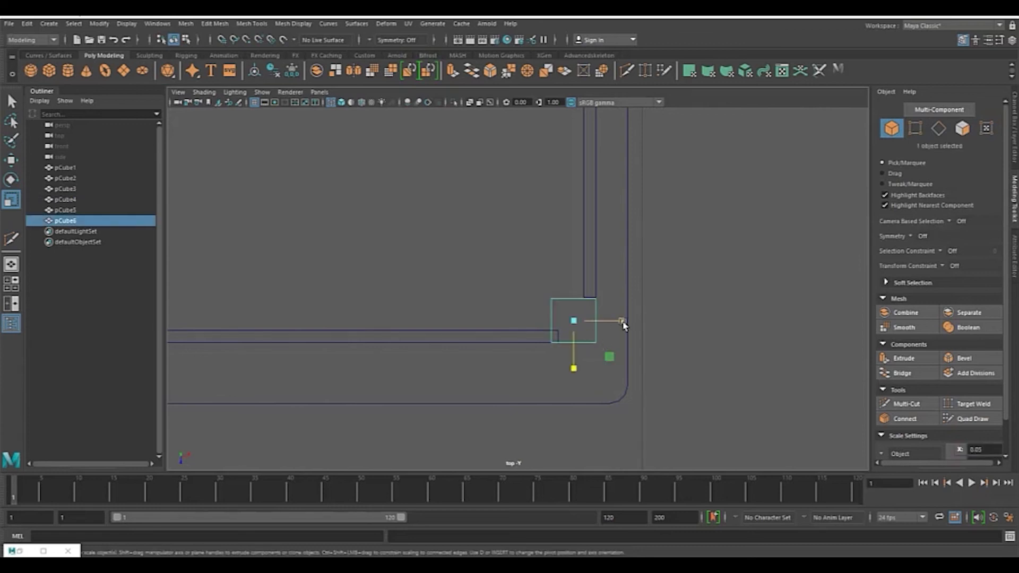
pyautogui.press('w')
pyautogui.moveTo(624, 323); pyautogui.dragTo(626, 321)
pyautogui.click(717, 278)
pyautogui.scroll(2, 716, 282)
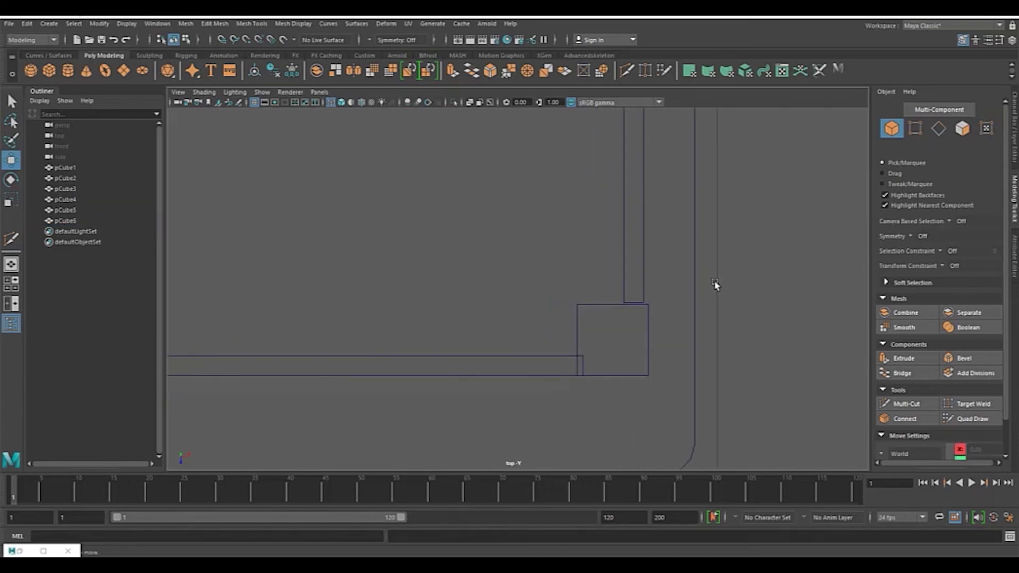
pyautogui.click(644, 376)
pyautogui.moveTo(663, 341); pyautogui.dragTo(660, 344)
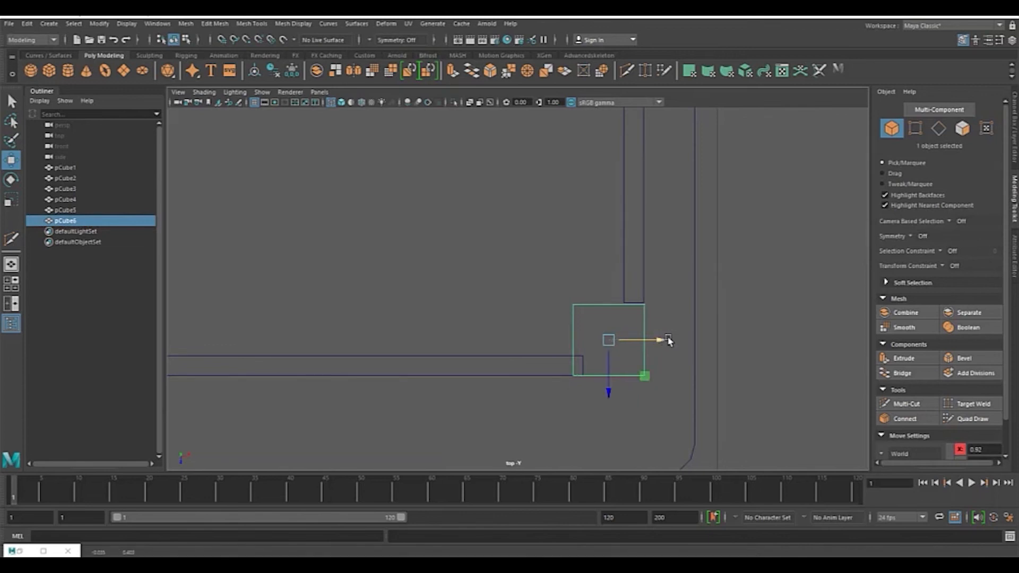
# Step: Try moving the leg's bottom vertices downward, then undo the move
pyautogui.press('space')
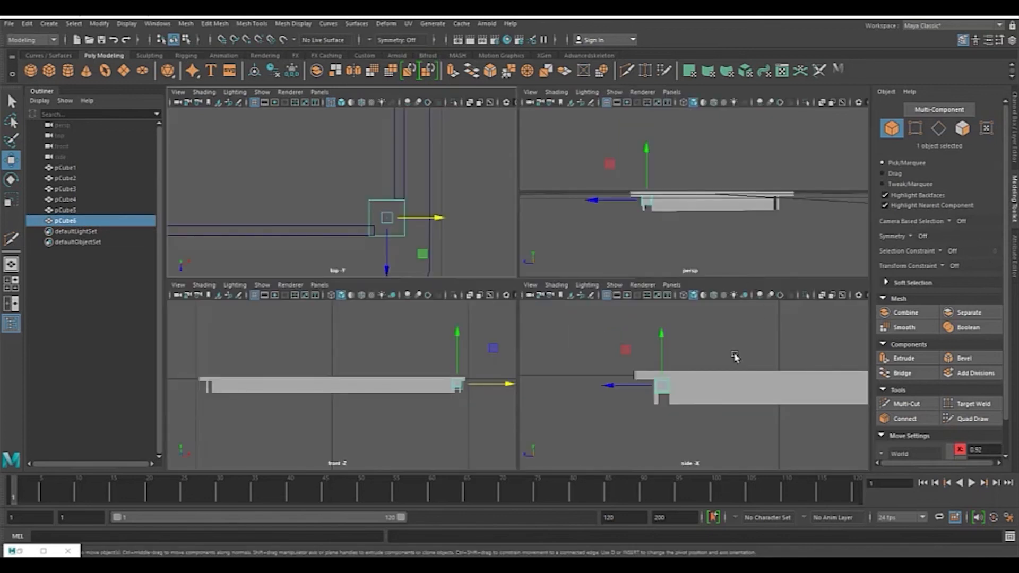
pyautogui.press('space')
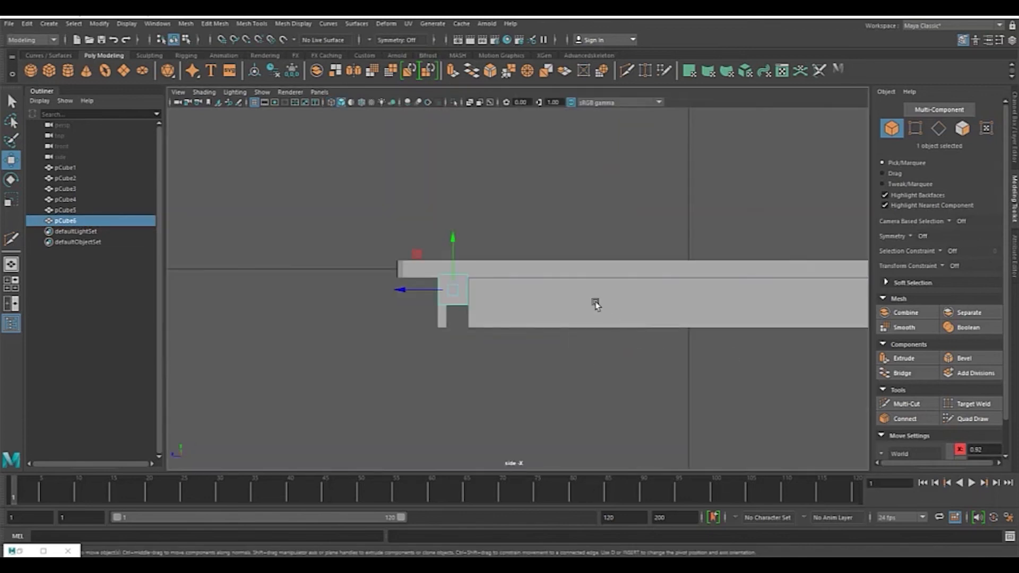
pyautogui.click(916, 132)
pyautogui.moveTo(399, 296); pyautogui.dragTo(554, 344)
pyautogui.press('space')
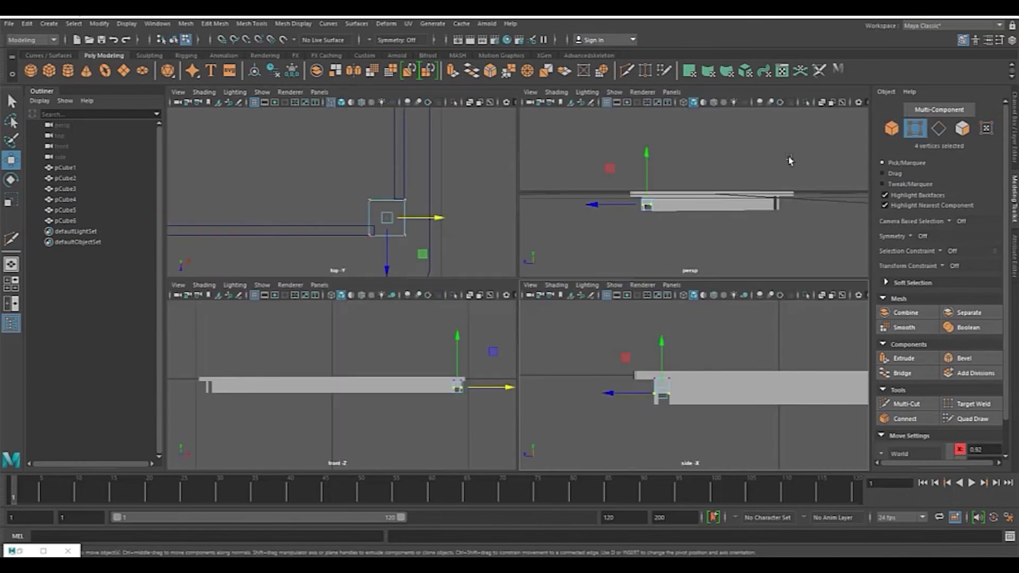
pyautogui.press('space')
pyautogui.keyDown('alt'); pyautogui.moveTo(516, 230); pyautogui.dragTo(669, 189); pyautogui.keyUp('alt')
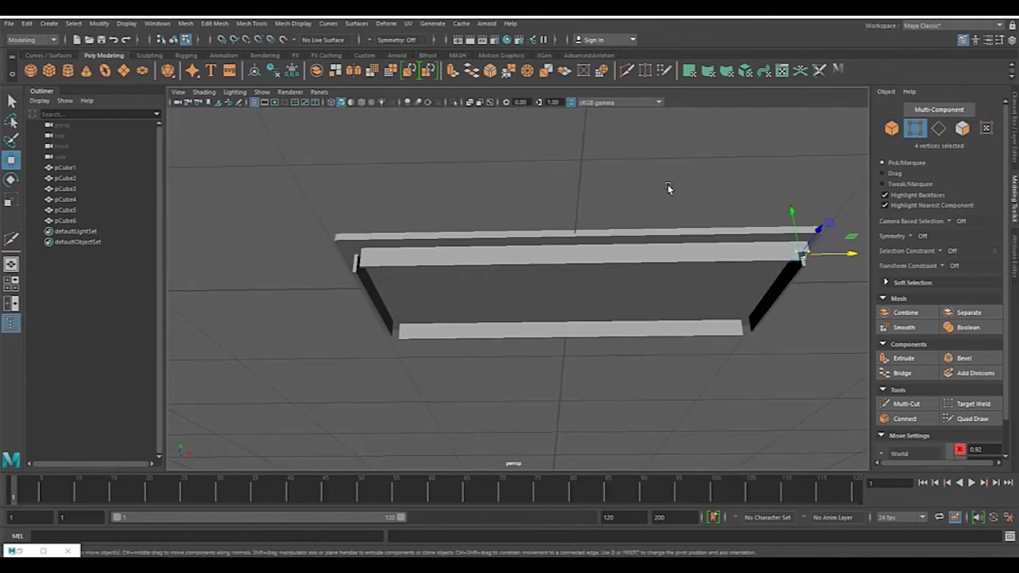
pyautogui.keyDown('alt'); pyautogui.moveTo(669, 189); pyautogui.dragTo(477, 187, button='middle'); pyautogui.keyUp('alt')
pyautogui.scroll(4, 661, 213)
pyautogui.keyDown('alt'); pyautogui.moveTo(709, 204); pyautogui.dragTo(631, 195); pyautogui.keyUp('alt')
pyautogui.scroll(4, 523, 197)
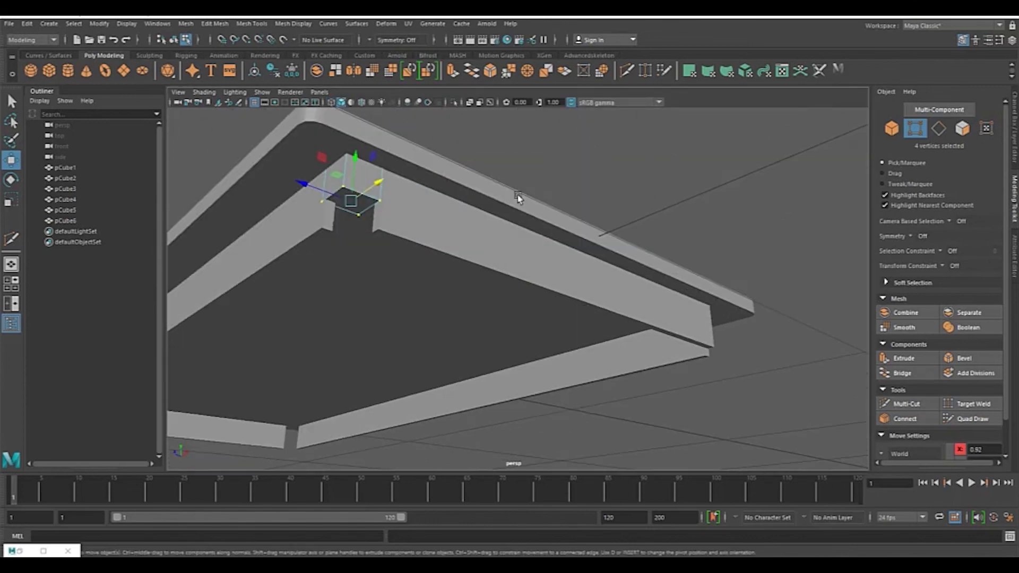
pyautogui.keyDown('alt'); pyautogui.moveTo(519, 198); pyautogui.dragTo(572, 206, button='middle'); pyautogui.keyUp('alt')
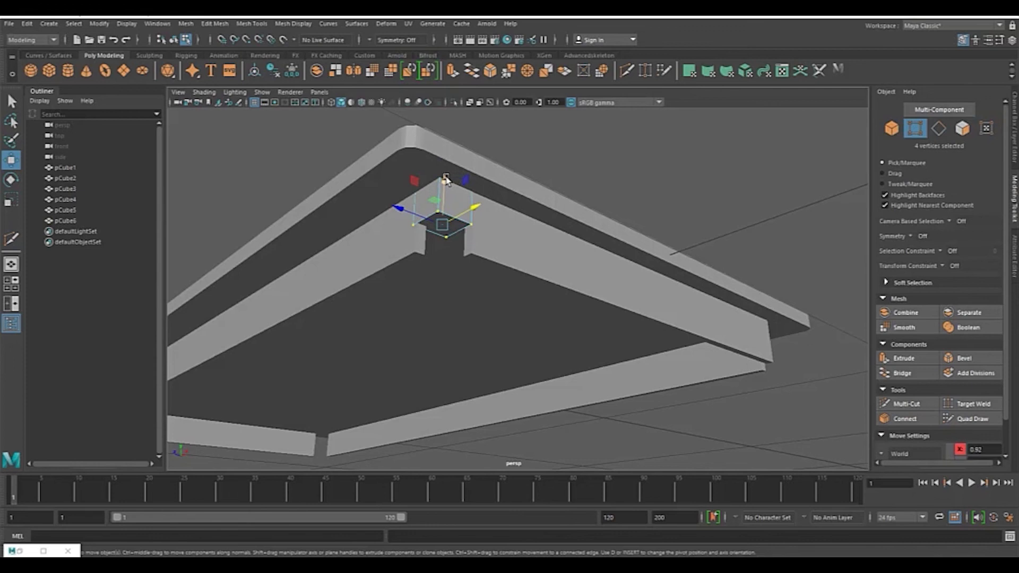
pyautogui.moveTo(446, 180); pyautogui.dragTo(448, 223)
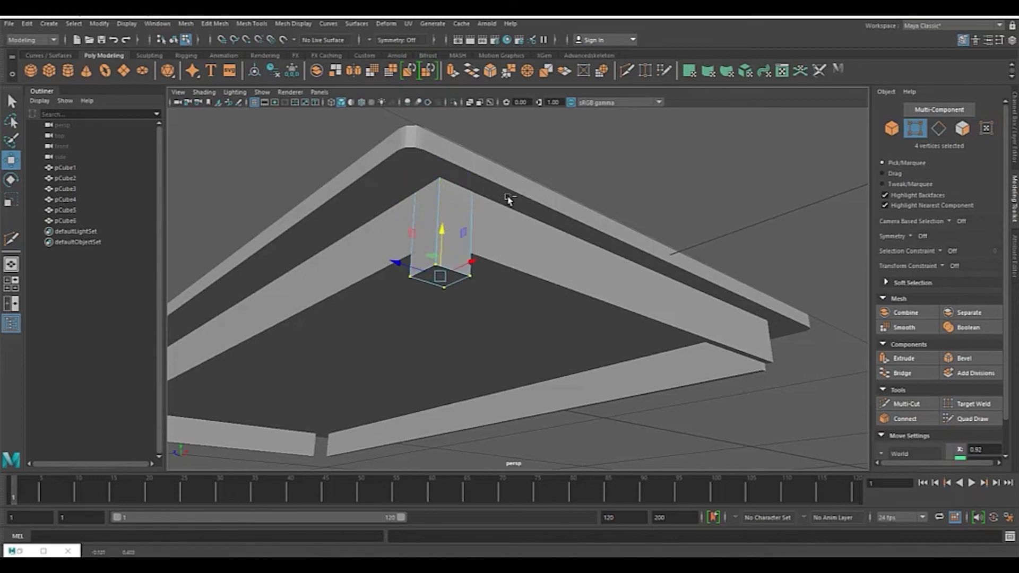
pyautogui.hotkey('ctrl', 'z')
pyautogui.click(709, 161)
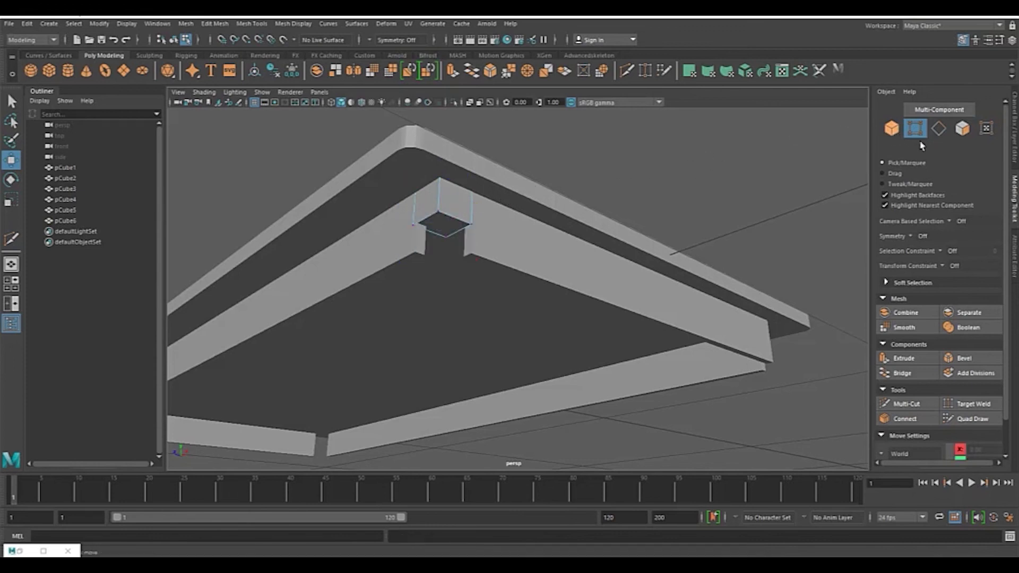
# Step: Select the leg's bottom face and extrude it downward
pyautogui.click(962, 129)
pyautogui.click(453, 228)
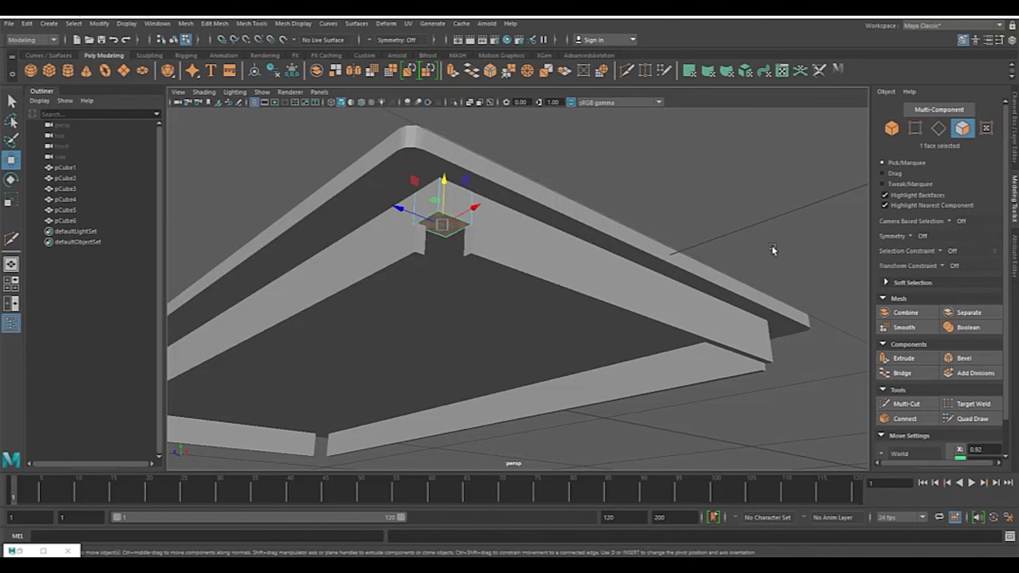
pyautogui.click(903, 358)
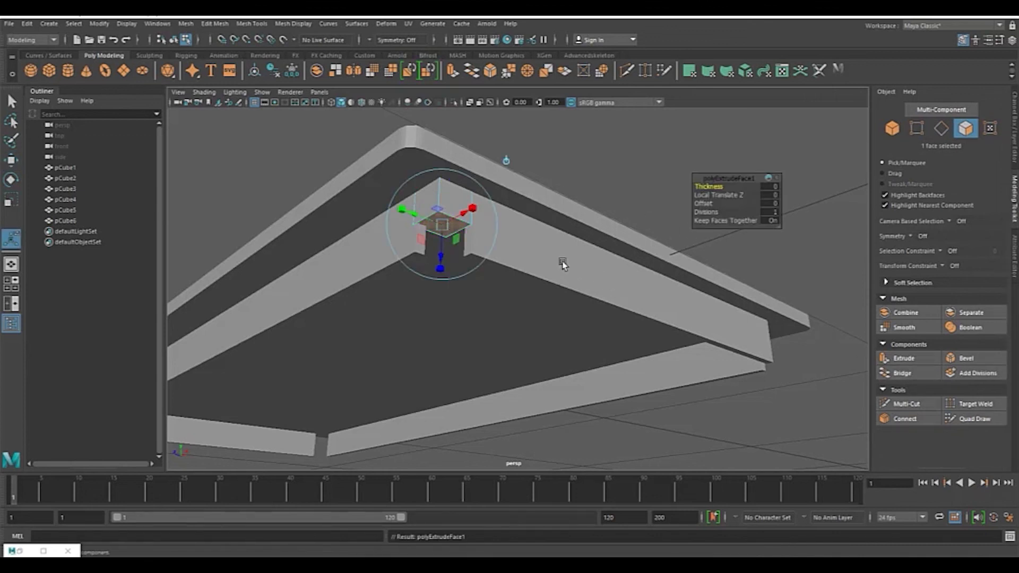
pyautogui.moveTo(444, 256); pyautogui.dragTo(442, 385)
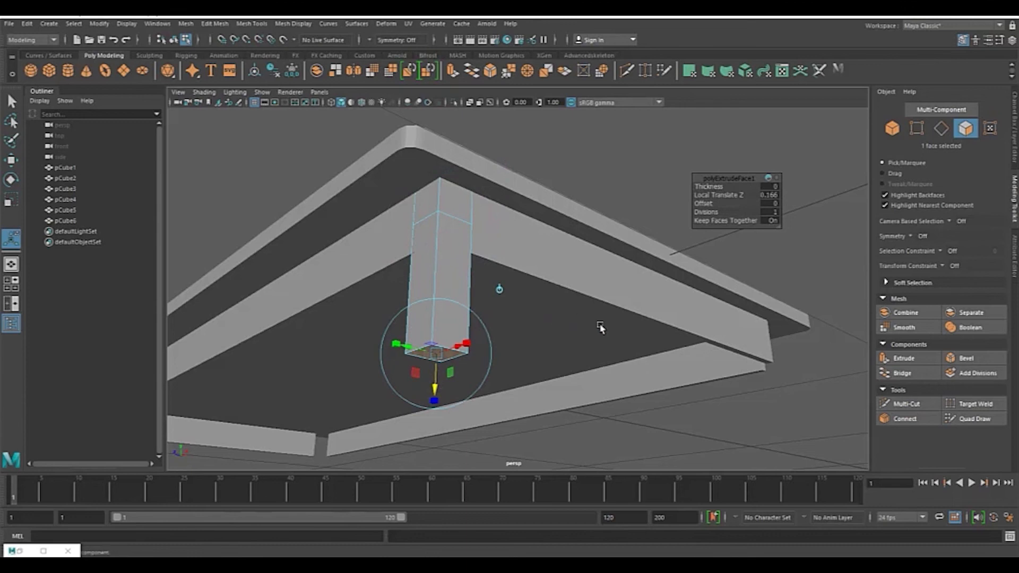
pyautogui.press('space')
pyautogui.press('space')
# Step: Lengthen the leg extrusion to a Local Translate Z of 0.368
pyautogui.scroll(-8, 626, 352)
pyautogui.keyDown('alt'); pyautogui.moveTo(590, 348); pyautogui.dragTo(623, 307, button='middle'); pyautogui.keyUp('alt')
pyautogui.scroll(3, 639, 273)
pyautogui.scroll(2, 642, 265)
pyautogui.moveTo(580, 246); pyautogui.dragTo(580, 271)
pyautogui.keyDown('alt'); pyautogui.moveTo(658, 214); pyautogui.dragTo(671, 267, button='middle'); pyautogui.keyUp('alt')
pyautogui.scroll(5, 646, 223)
pyautogui.moveTo(568, 327); pyautogui.dragTo(569, 343)
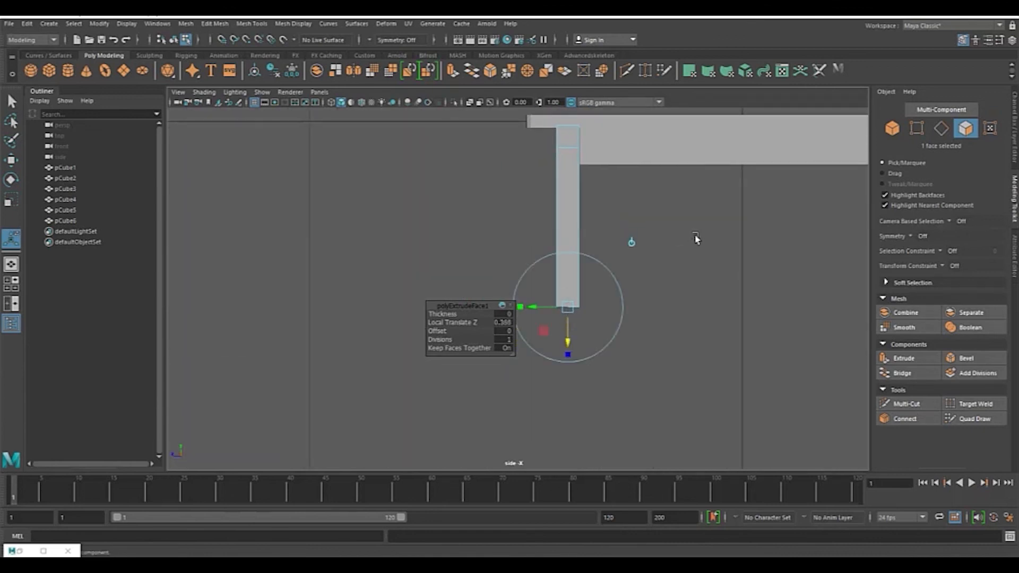
pyautogui.press('space')
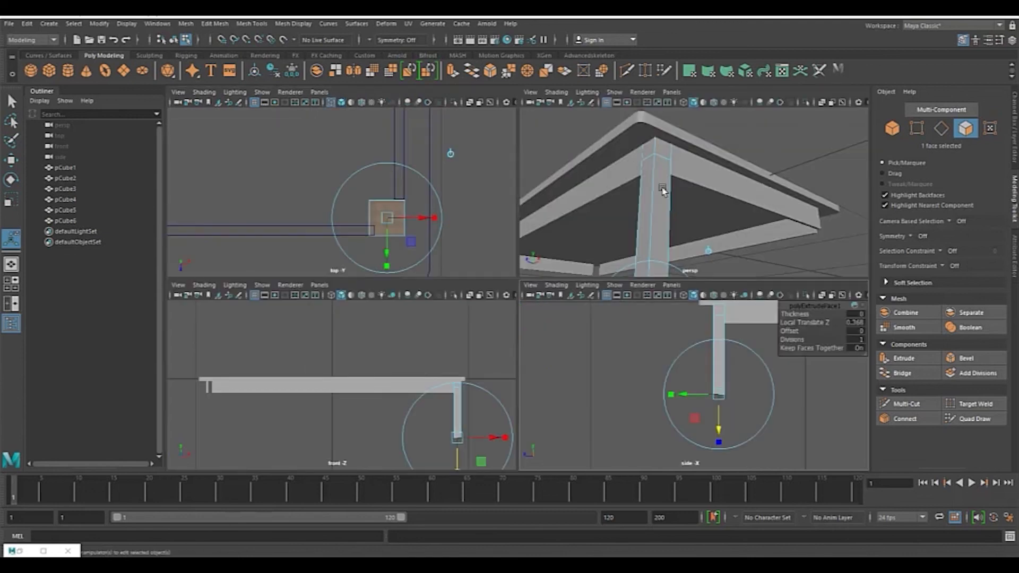
# Step: Duplicate the leg and move the copy to the boards' other corner on the same side of the table
pyautogui.press('space')
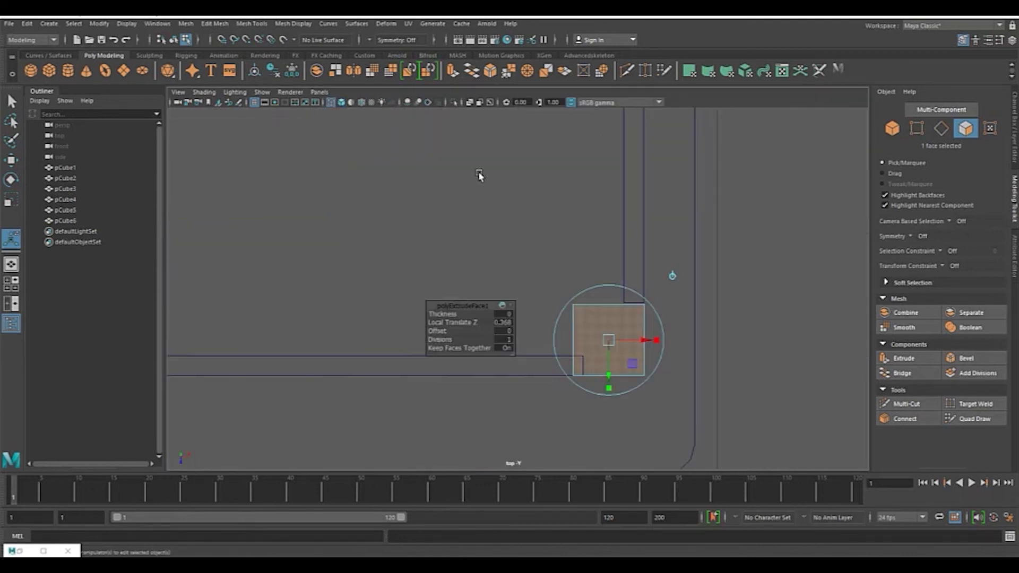
pyautogui.click(895, 130)
pyautogui.scroll(-15, 717, 274)
pyautogui.scroll(3, 632, 279)
pyautogui.press('w')
pyautogui.scroll(6, 603, 268)
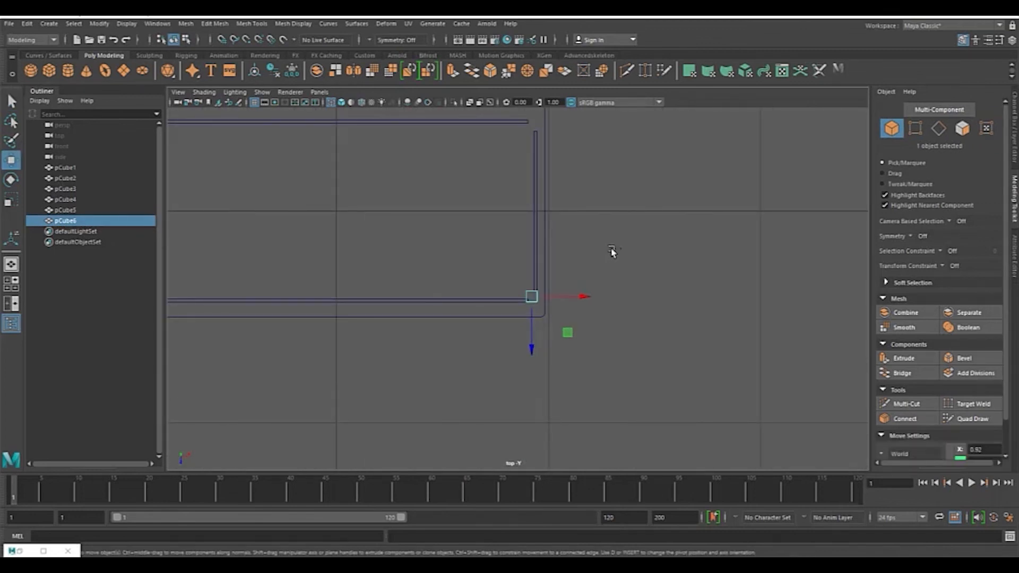
pyautogui.hotkey('ctrl', 'd')
pyautogui.moveTo(532, 344); pyautogui.dragTo(536, 173)
pyautogui.scroll(-4, 644, 300)
pyautogui.scroll(6, 743, 244)
pyautogui.scroll(3, 531, 240)
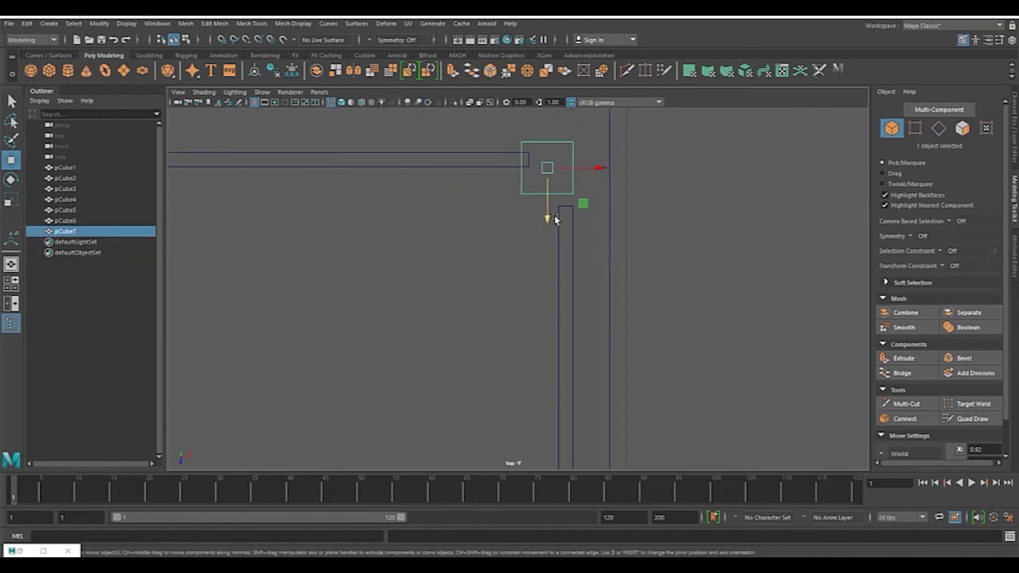
pyautogui.moveTo(547, 221); pyautogui.dragTo(546, 231)
pyautogui.moveTo(547, 234); pyautogui.dragTo(548, 228)
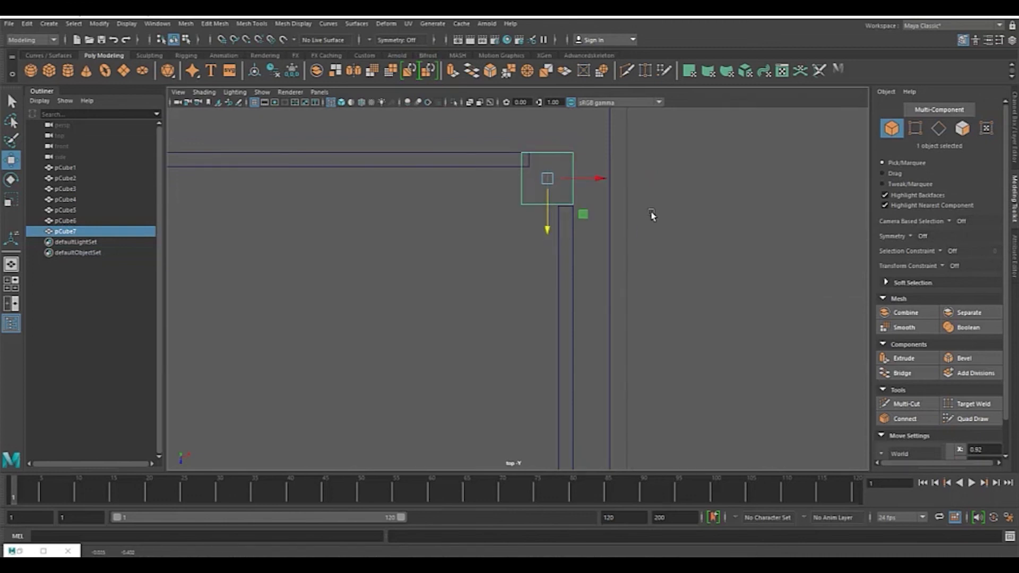
# Step: Select both legs, duplicate them and move the copies across to the opposite side's corners
pyautogui.scroll(-15, 640, 245)
pyautogui.keyDown('alt'); pyautogui.moveTo(611, 324); pyautogui.dragTo(628, 298, button='middle'); pyautogui.keyUp('alt')
pyautogui.scroll(8, 628, 295)
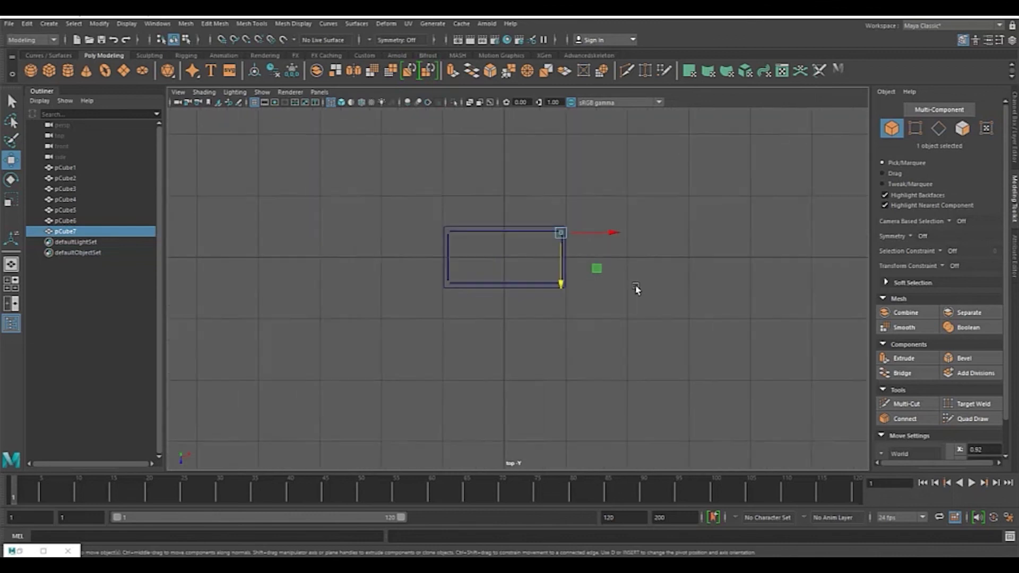
pyautogui.scroll(3, 643, 285)
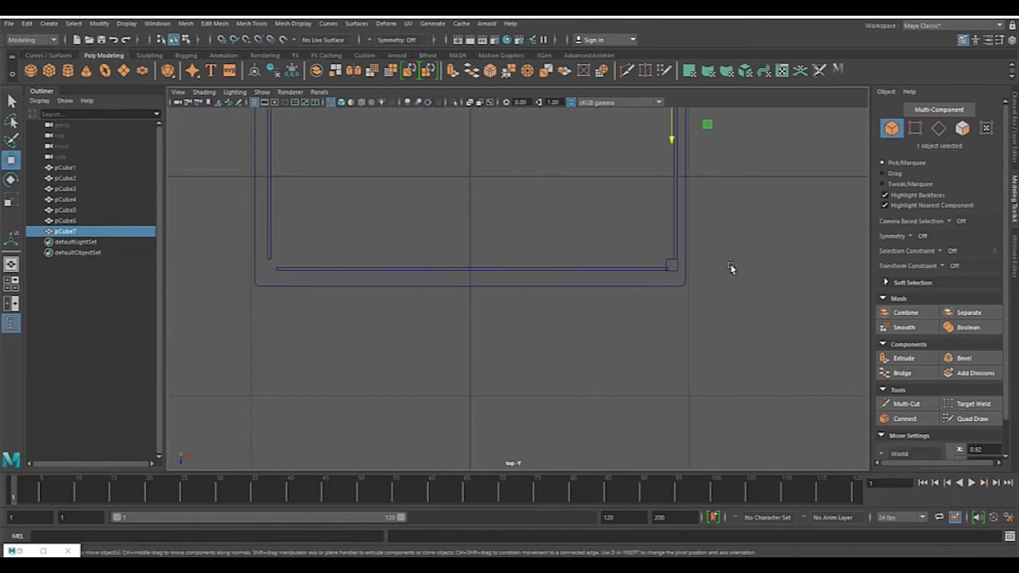
pyautogui.keyDown('shift'); pyautogui.click(670, 264); pyautogui.keyUp('shift')
pyautogui.keyDown('alt'); pyautogui.moveTo(733, 223); pyautogui.dragTo(701, 299, button='middle'); pyautogui.keyUp('alt')
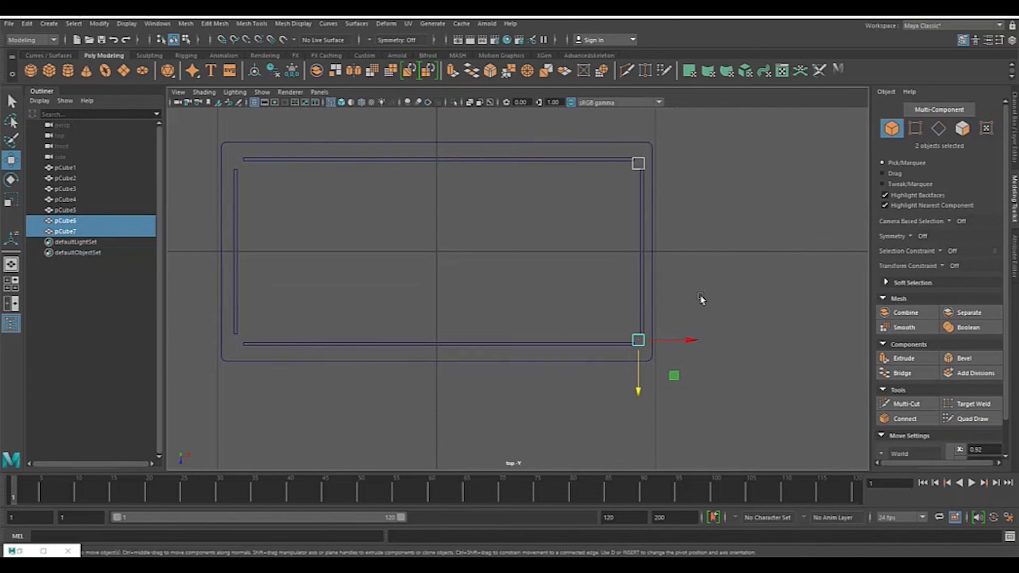
pyautogui.hotkey('ctrl', 'd')
pyautogui.moveTo(686, 340); pyautogui.dragTo(289, 335)
pyautogui.keyDown('alt'); pyautogui.moveTo(369, 297); pyautogui.dragTo(628, 292, button='middle'); pyautogui.keyUp('alt')
pyautogui.scroll(4, 597, 306)
pyautogui.scroll(4, 597, 306)
pyautogui.scroll(5, 579, 340)
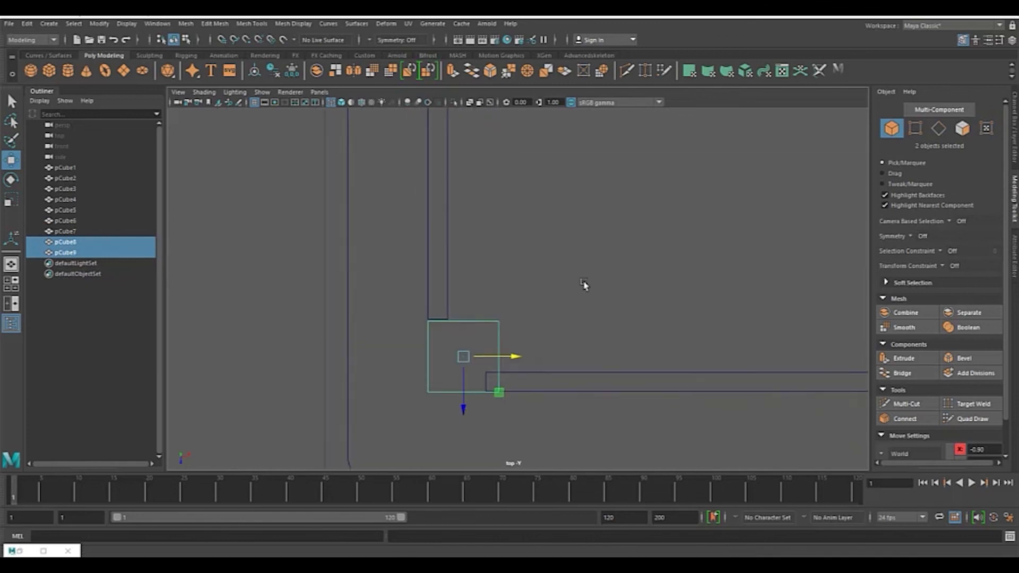
pyautogui.moveTo(550, 308); pyautogui.dragTo(550, 311)
pyautogui.scroll(-10, 643, 281)
pyautogui.press('space')
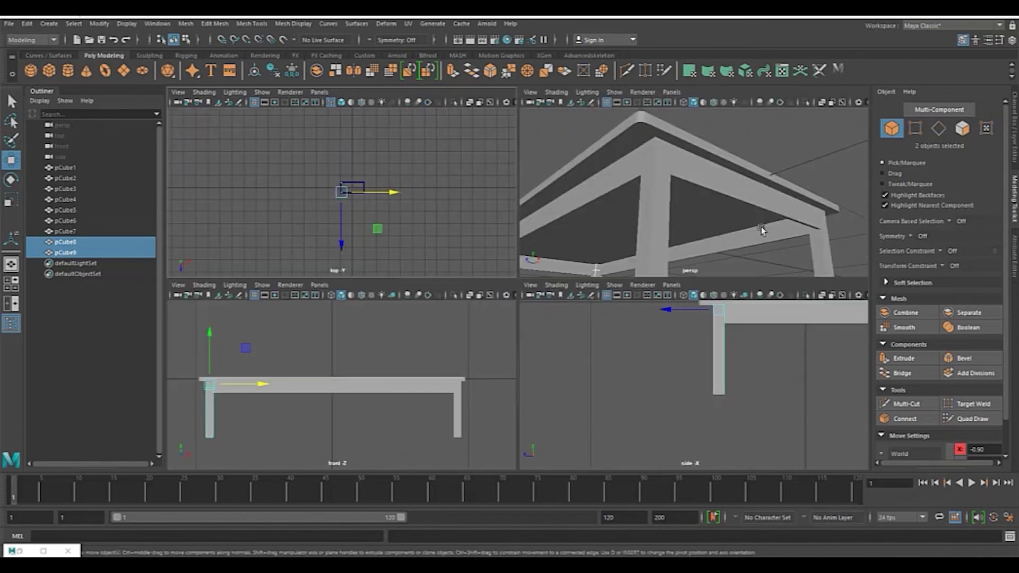
# Step: Select all four legs and move their bottom vertices downward to lengthen the legs
pyautogui.press('space')
pyautogui.keyDown('alt'); pyautogui.moveTo(573, 296); pyautogui.dragTo(690, 367); pyautogui.keyUp('alt')
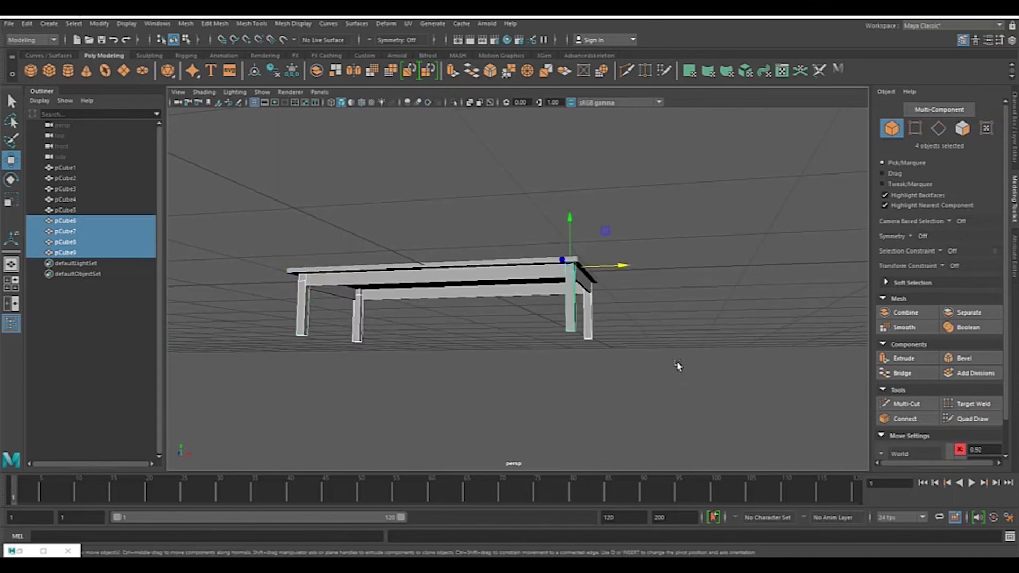
pyautogui.click(571, 325)
pyautogui.keyDown('shift'); pyautogui.click(591, 336); pyautogui.keyUp('shift')
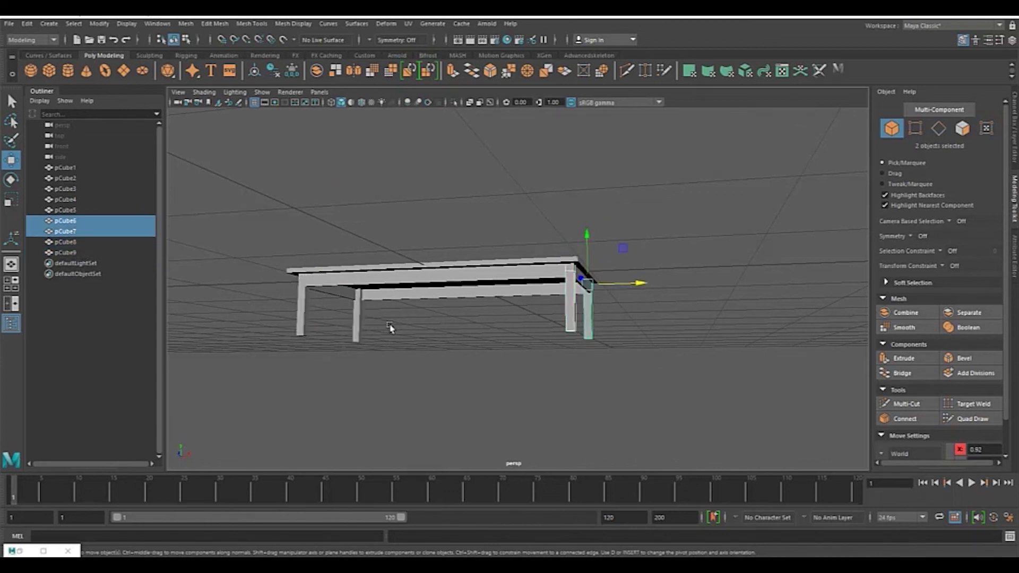
pyautogui.keyDown('shift'); pyautogui.click(360, 335); pyautogui.keyUp('shift')
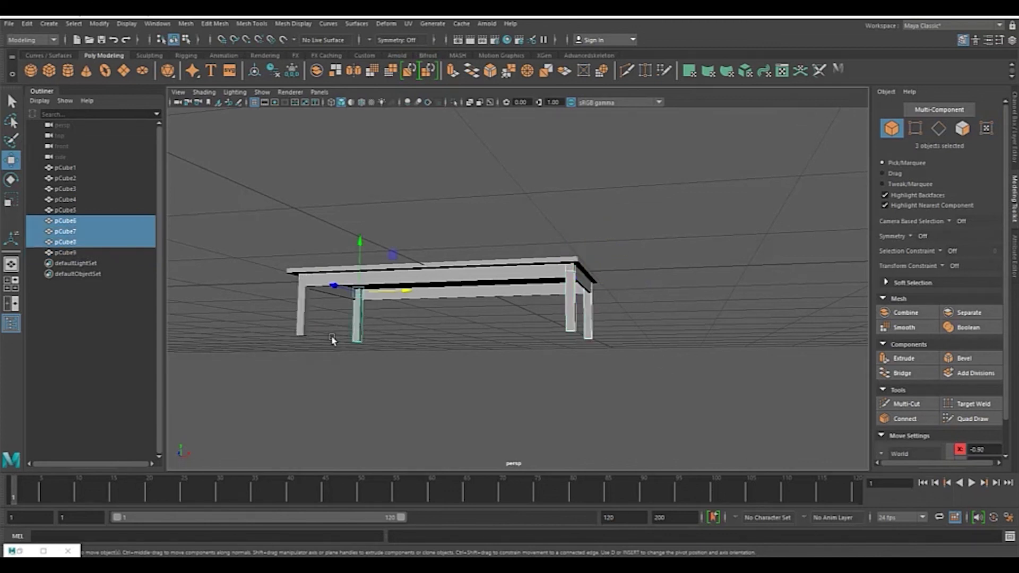
pyautogui.keyDown('shift'); pyautogui.click(300, 332); pyautogui.keyUp('shift')
pyautogui.press('space')
pyautogui.click(718, 267)
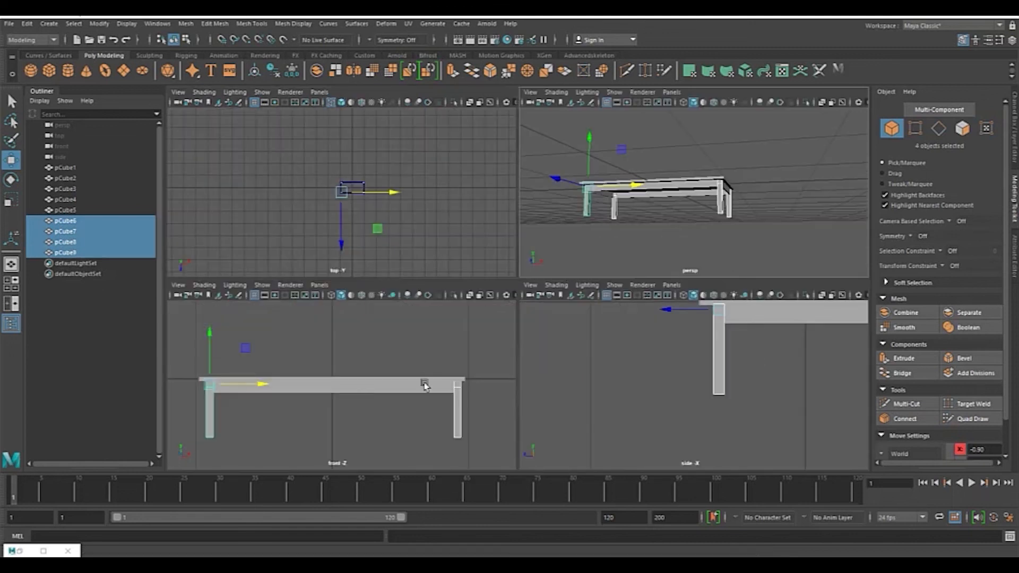
pyautogui.press('space')
pyautogui.scroll(-3, 563, 339)
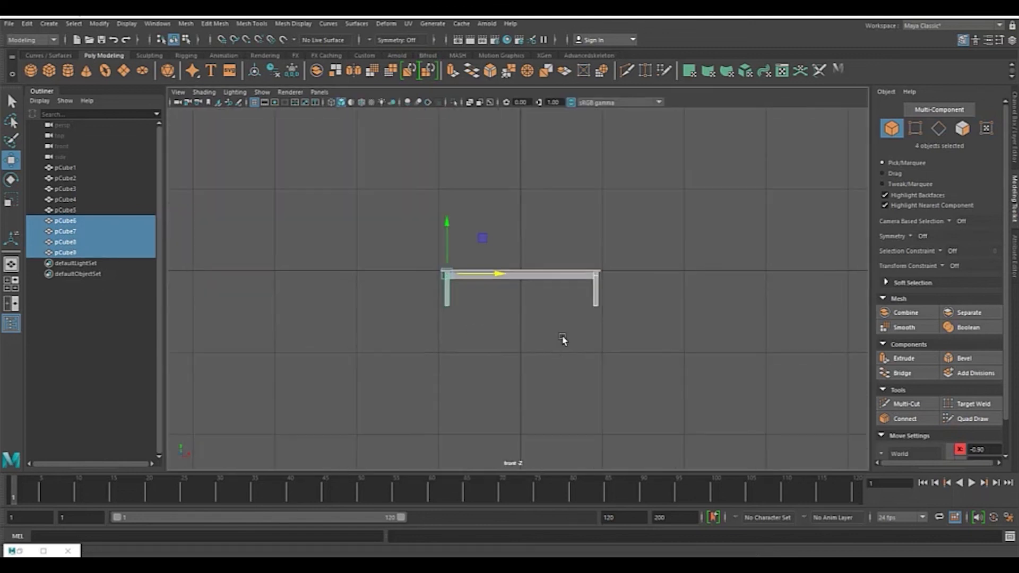
pyautogui.click(921, 134)
pyautogui.moveTo(704, 316); pyautogui.dragTo(401, 277)
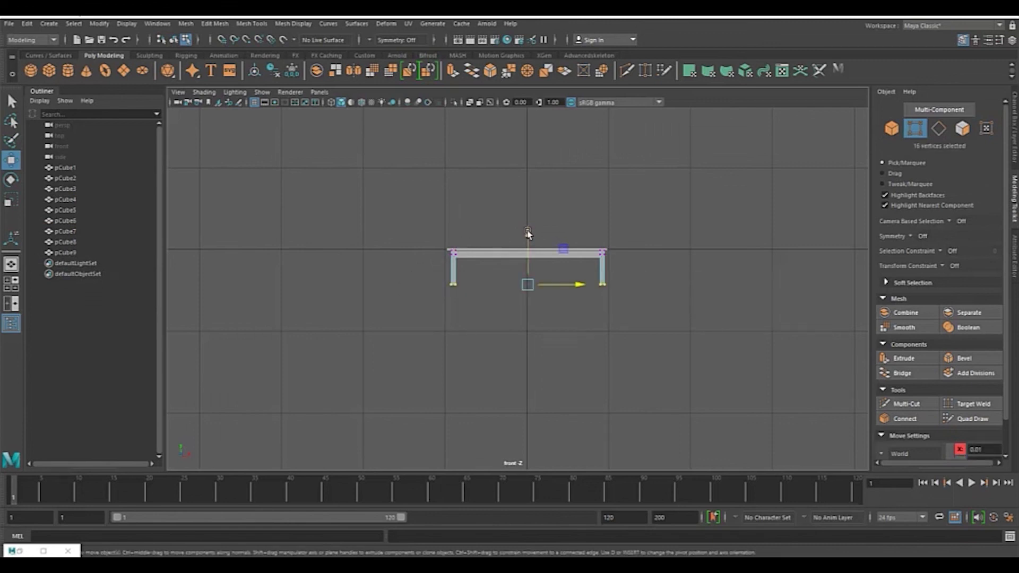
pyautogui.scroll(2, 619, 223)
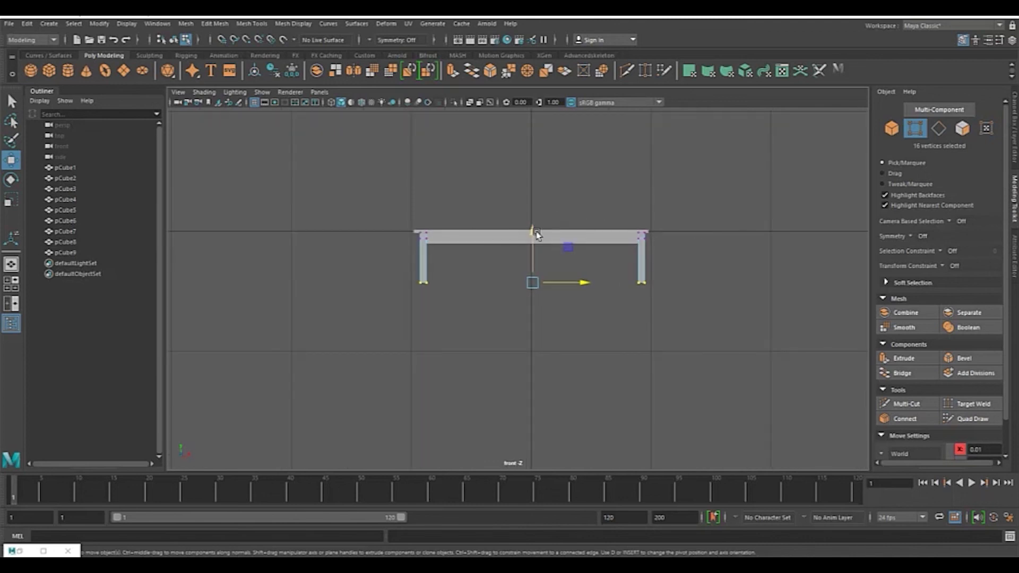
pyautogui.moveTo(532, 232); pyautogui.dragTo(531, 267)
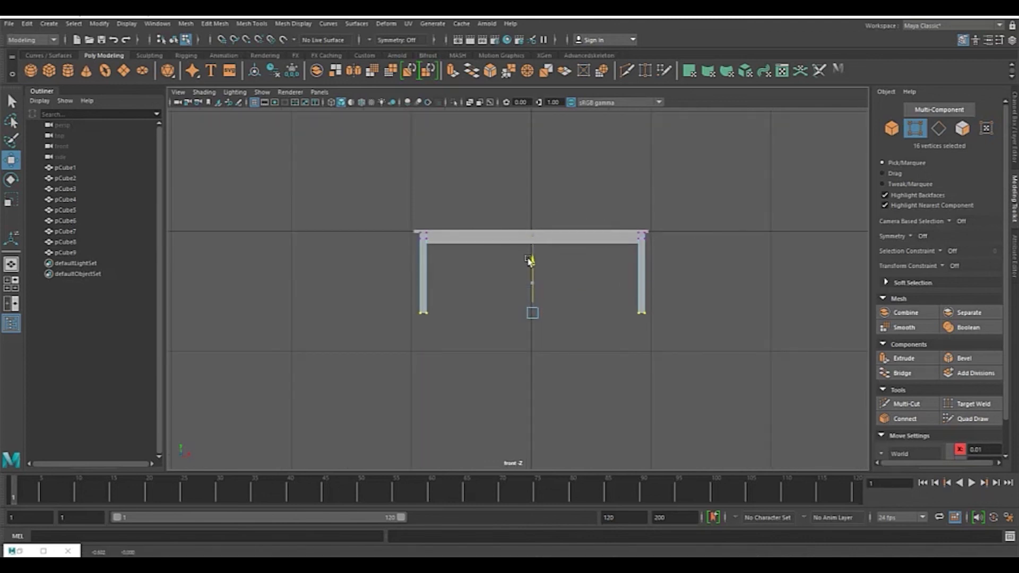
# Step: Compare the table model with the reference photo from different angles
pyautogui.press('space')
pyautogui.press('space')
pyautogui.keyDown('alt'); pyautogui.moveTo(740, 212); pyautogui.dragTo(534, 232); pyautogui.keyUp('alt')
pyautogui.hotkey('alt', 'Tab')
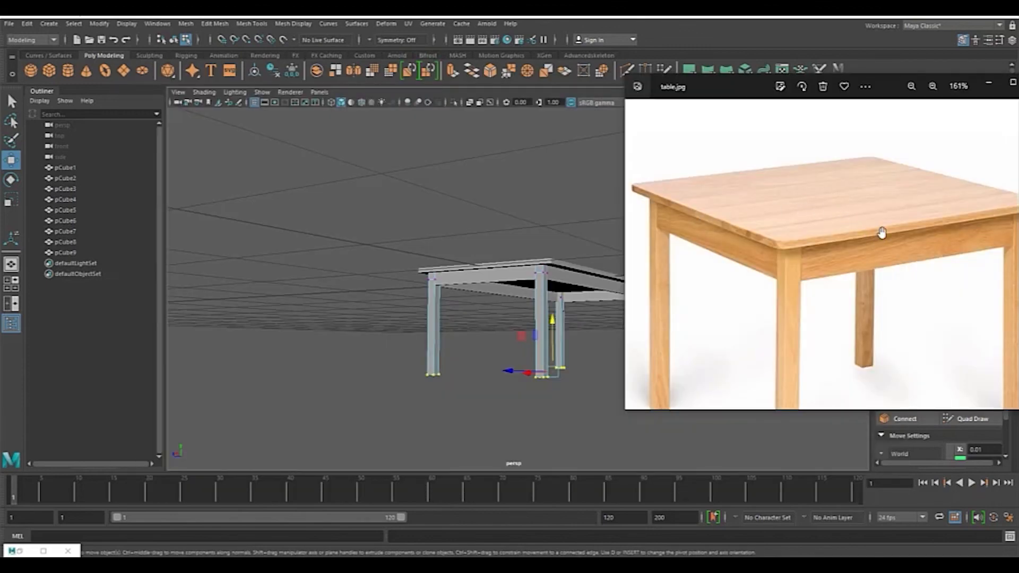
pyautogui.hotkey('alt', 'Tab')
pyautogui.keyDown('alt'); pyautogui.moveTo(677, 238); pyautogui.dragTo(592, 244, button='middle'); pyautogui.keyUp('alt')
pyautogui.keyDown('alt'); pyautogui.moveTo(592, 244); pyautogui.dragTo(600, 212); pyautogui.keyUp('alt')
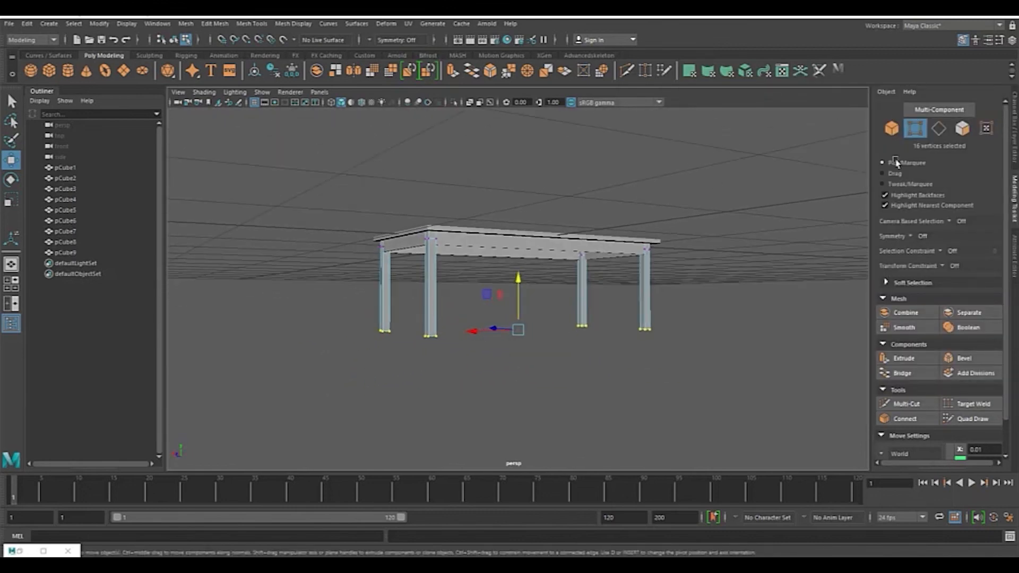
# Step: Select all the tabletop, board and leg parts and combine them into a single mesh
pyautogui.click(892, 128)
pyautogui.moveTo(624, 244)
pyautogui.keyDown('alt'); pyautogui.mouseDown()
pyautogui.moveTo(575, 257)
pyautogui.moveTo(519, 252)
pyautogui.moveTo(606, 252)
pyautogui.mouseUp(); pyautogui.keyUp('alt')
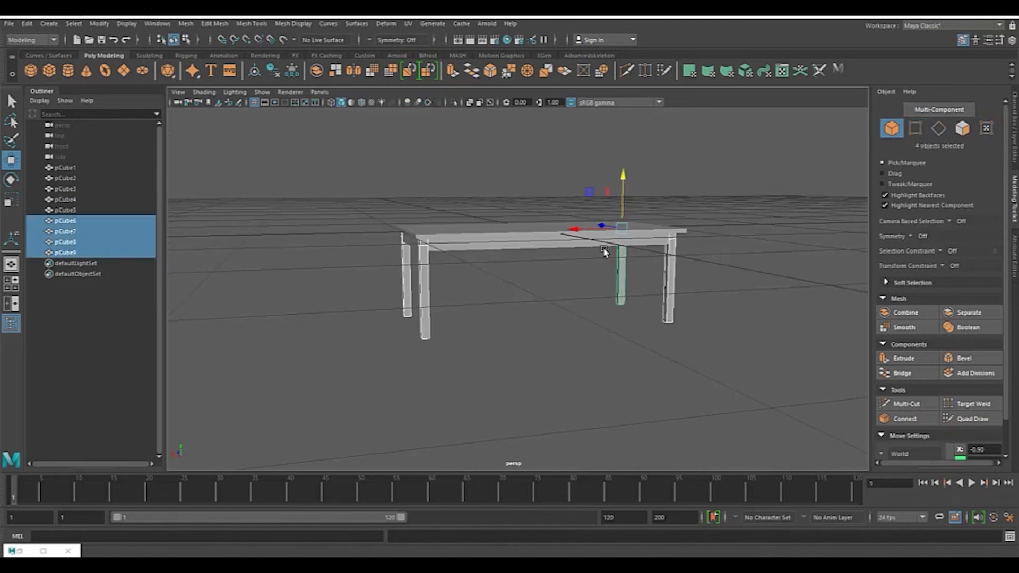
pyautogui.scroll(-3, 604, 249)
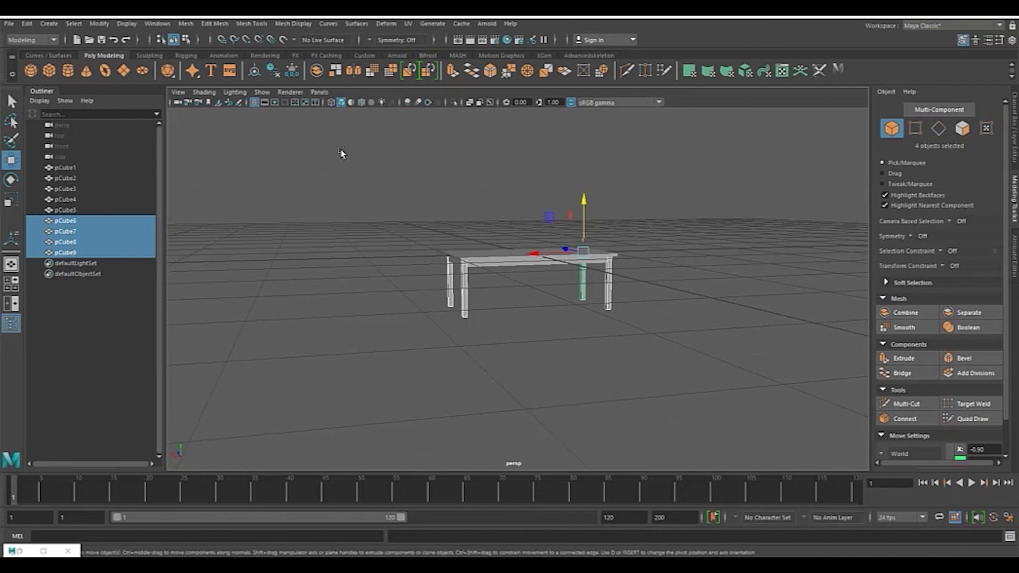
pyautogui.moveTo(340, 153); pyautogui.dragTo(728, 421)
pyautogui.keyDown('alt'); pyautogui.moveTo(729, 353); pyautogui.dragTo(751, 233); pyautogui.keyUp('alt')
pyautogui.click(754, 265)
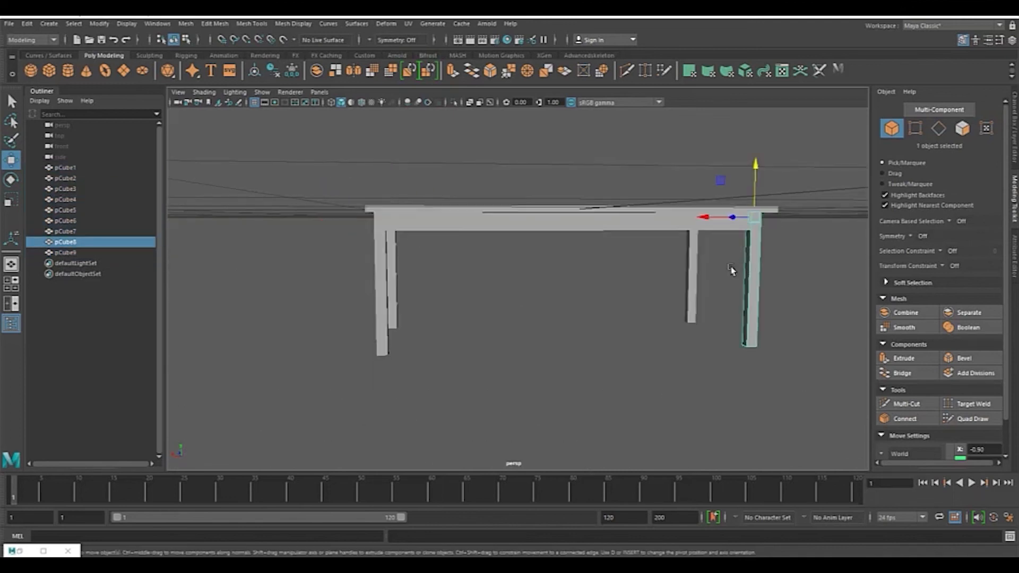
pyautogui.keyDown('shift'); pyautogui.click(692, 281); pyautogui.keyUp('shift')
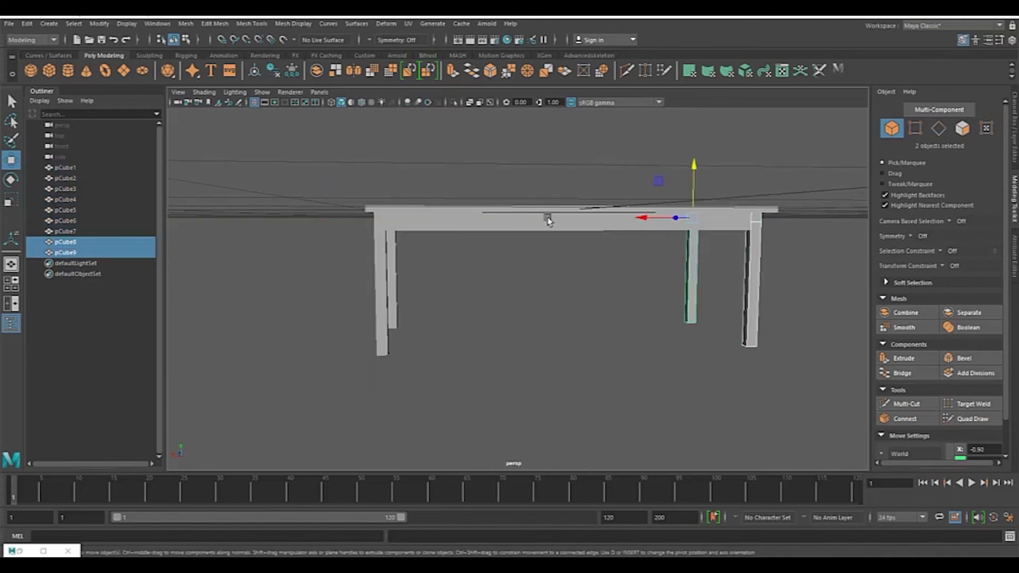
pyautogui.moveTo(289, 160); pyautogui.dragTo(806, 377)
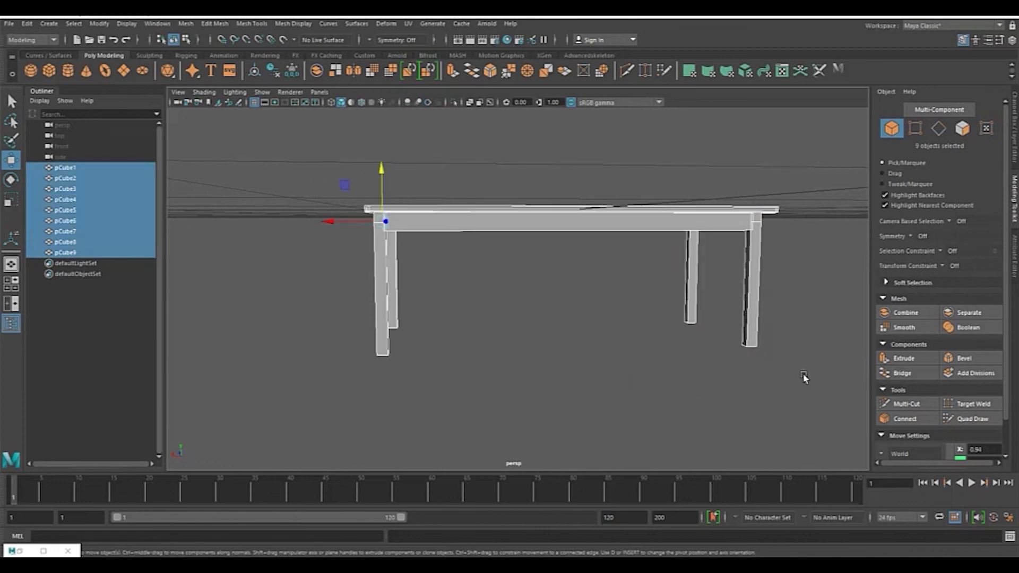
pyautogui.scroll(-3, 806, 378)
pyautogui.click(902, 313)
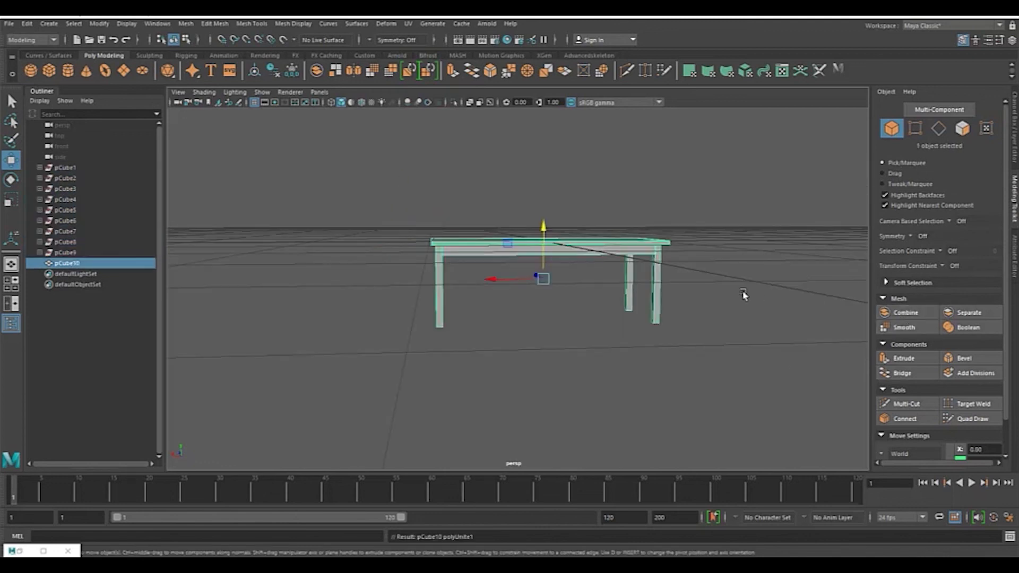
# Step: Move the combined table upward so the legs rest on the ground grid
pyautogui.press('f')
pyautogui.keyDown('alt'); pyautogui.moveTo(637, 322); pyautogui.dragTo(511, 155); pyautogui.keyUp('alt')
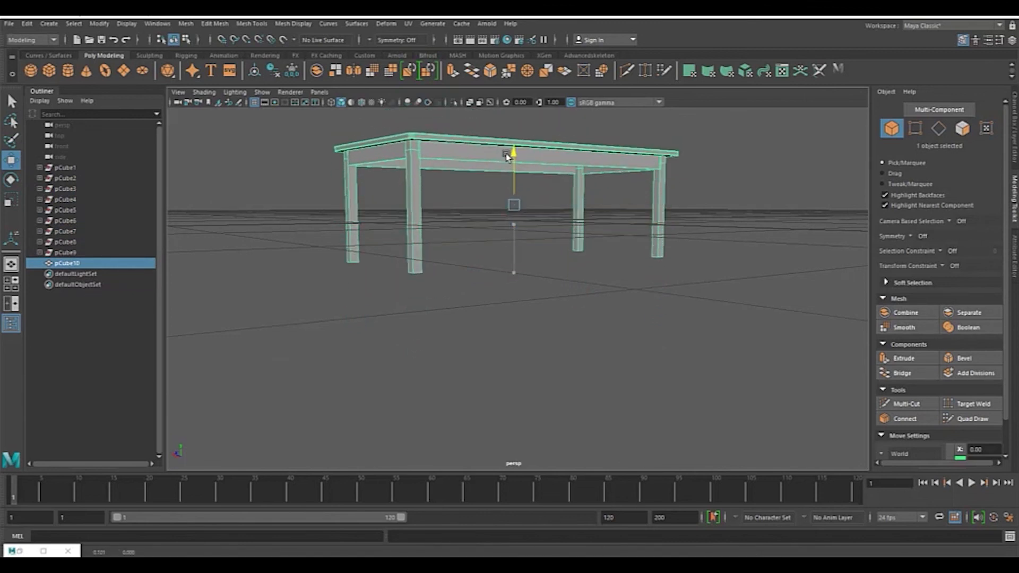
pyautogui.press('space')
pyautogui.press('space')
pyautogui.press('f')
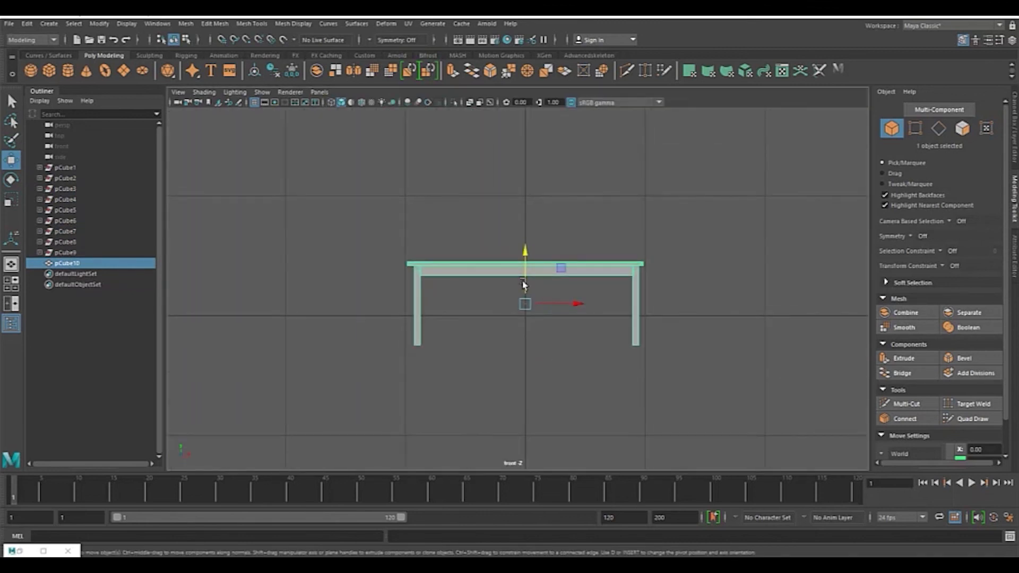
pyautogui.moveTo(524, 249); pyautogui.dragTo(523, 219)
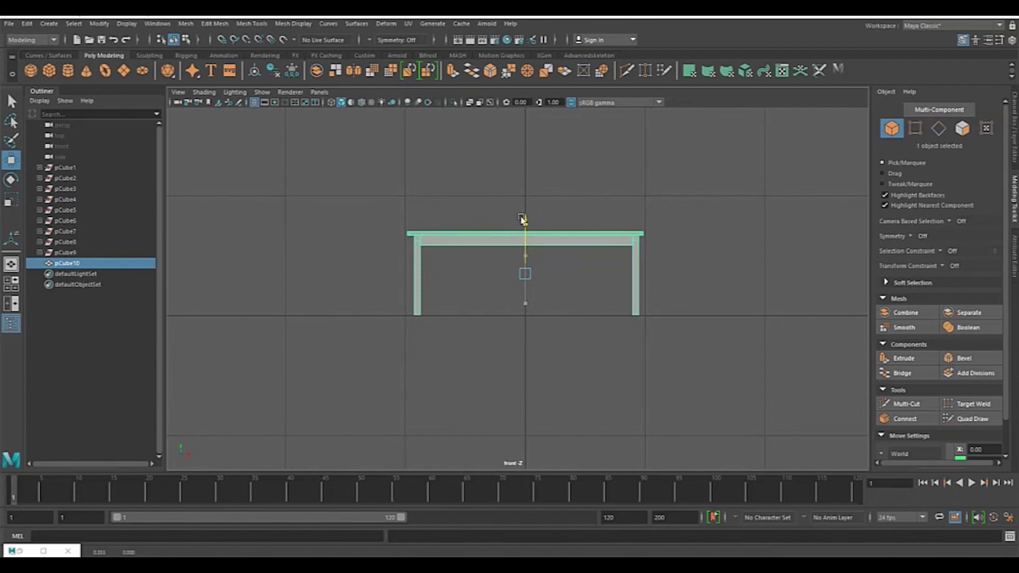
# Step: Orbit around the finished table to review it in perspective
pyautogui.press('space')
pyautogui.press('space')
pyautogui.keyDown('alt'); pyautogui.moveTo(722, 221); pyautogui.dragTo(680, 313); pyautogui.keyUp('alt')
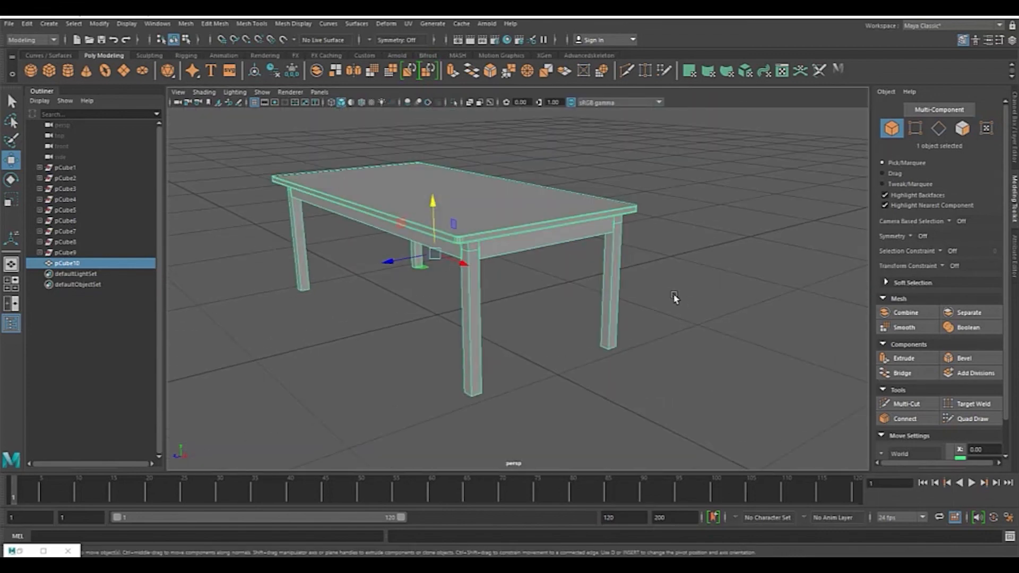
pyautogui.scroll(4, 663, 289)
pyautogui.keyDown('alt'); pyautogui.moveTo(636, 275); pyautogui.dragTo(534, 265); pyautogui.keyUp('alt')
pyautogui.keyDown('alt'); pyautogui.moveTo(607, 253); pyautogui.dragTo(651, 282); pyautogui.keyUp('alt')
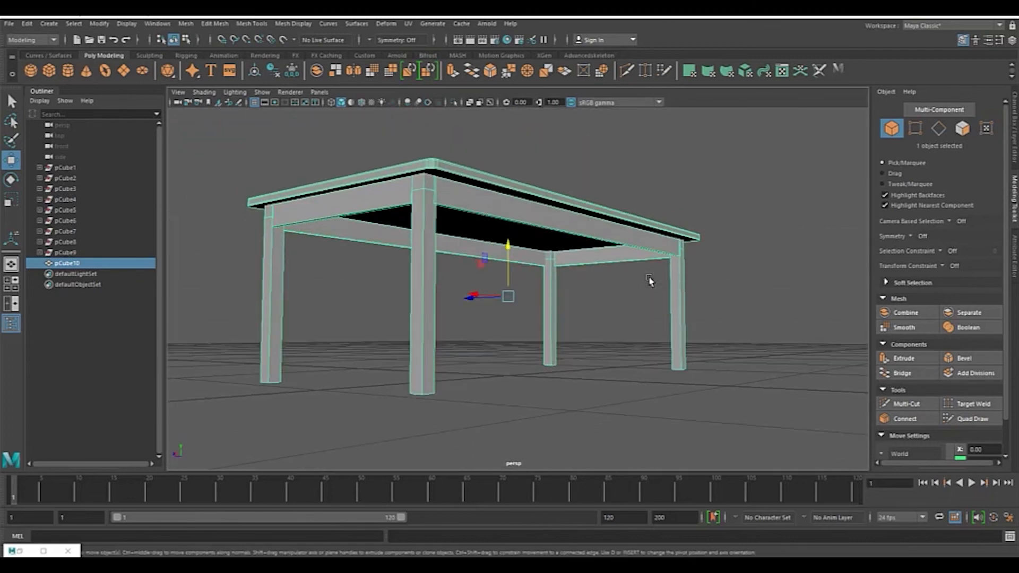